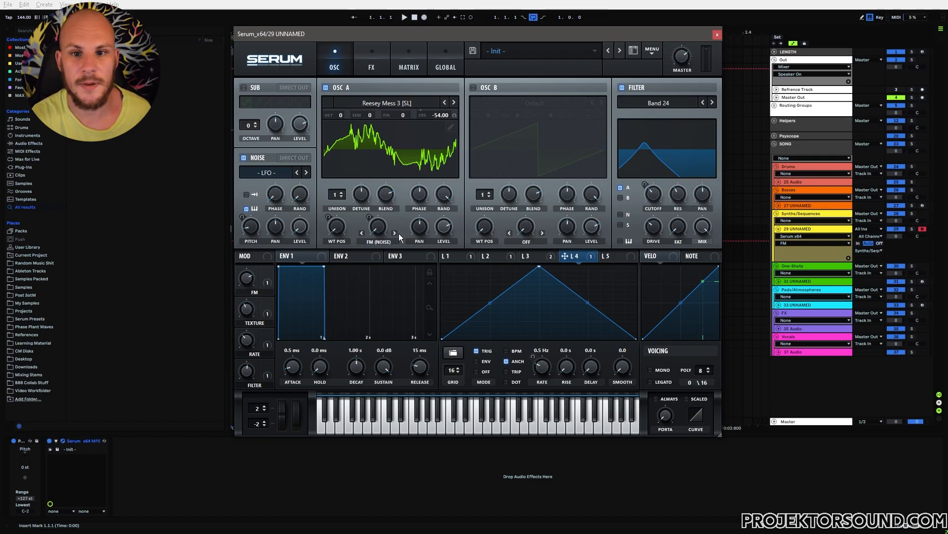
Step: Vary the FM, Texture, Rate and Filter macros of the Serum synth patch while playing it
{"action": "mouse_move", "coordinate": [249, 370]}
{"action": "left_mouse_down"}
{"action": "mouse_move", "coordinate": [256, 343]}
{"action": "mouse_move", "coordinate": [246, 412]}
{"action": "mouse_move", "coordinate": [255, 353]}
{"action": "left_mouse_up"}
{"action": "left_click_drag", "start_coordinate": [251, 310], "coordinate": [245, 345]}
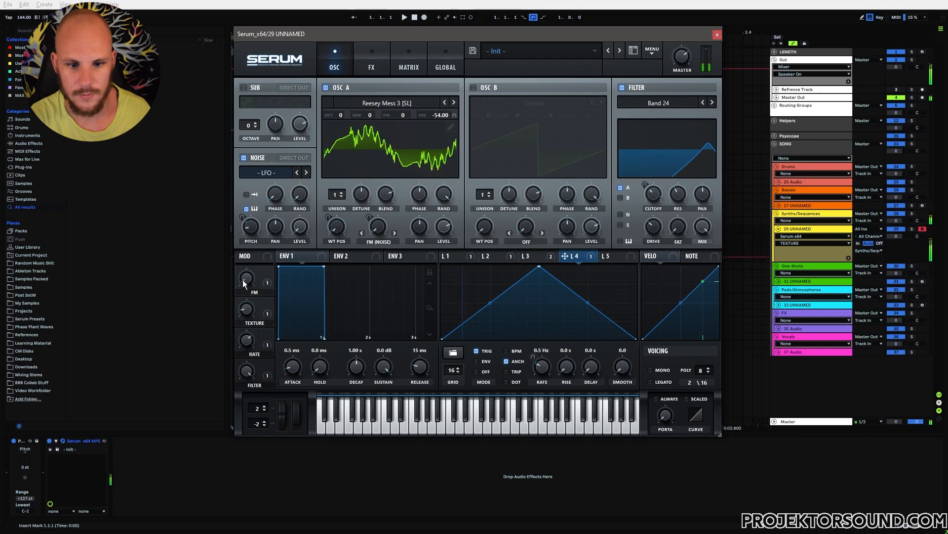
{"action": "left_click_drag", "start_coordinate": [242, 280], "coordinate": [253, 229]}
{"action": "left_click_drag", "start_coordinate": [247, 371], "coordinate": [247, 437]}
{"action": "left_click_drag", "start_coordinate": [246, 370], "coordinate": [238, 437]}
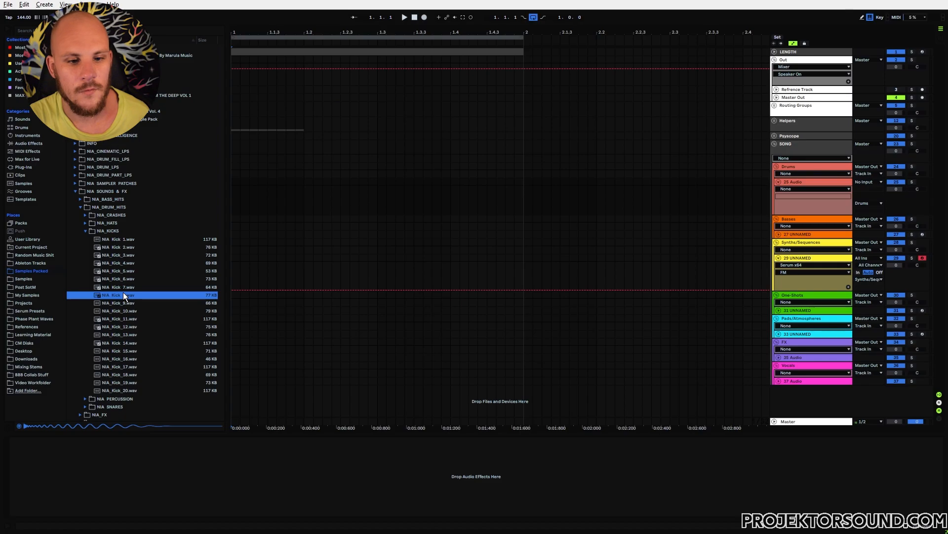
Step: Audition the kick samples from NIA_Kick_6 to NIA_Kick_9 in the NIA_KICKS folder
{"action": "left_click", "coordinate": [123, 280]}
{"action": "left_click", "coordinate": [123, 288]}
{"action": "left_click", "coordinate": [123, 297]}
{"action": "left_click", "coordinate": [127, 304]}
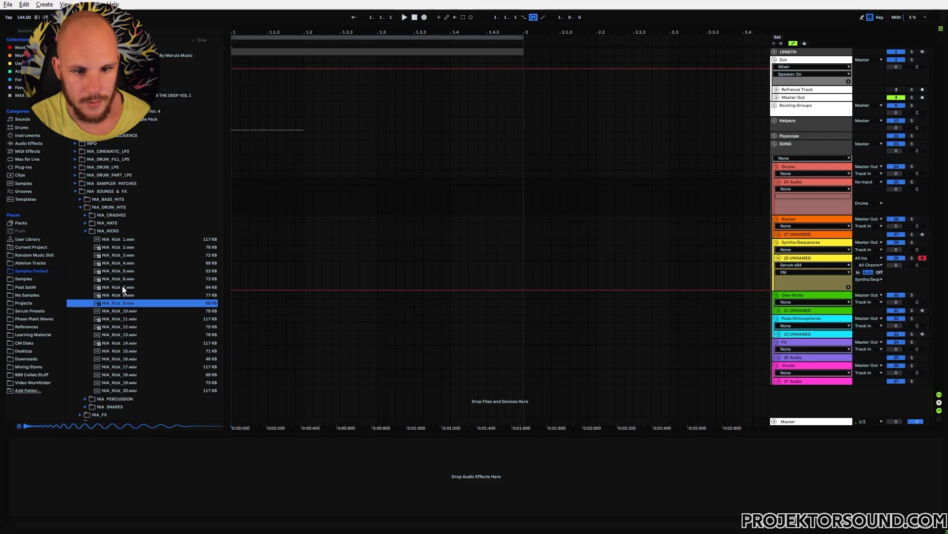
{"action": "left_click", "coordinate": [122, 286]}
{"action": "left_click", "coordinate": [123, 278]}
{"action": "left_click_drag", "start_coordinate": [111, 282], "coordinate": [233, 188]}
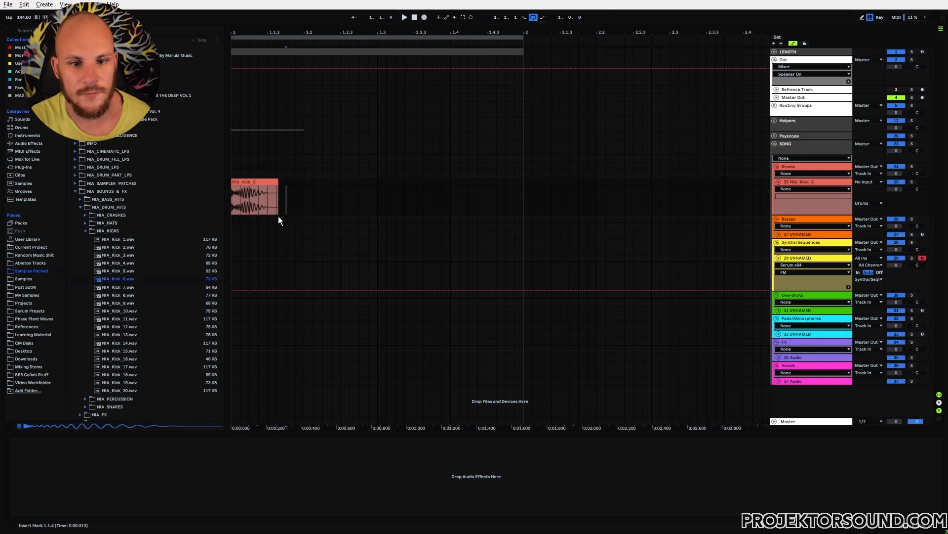
{"action": "double_click", "coordinate": [254, 198]}
{"action": "left_click_drag", "start_coordinate": [249, 34], "coordinate": [259, 74]}
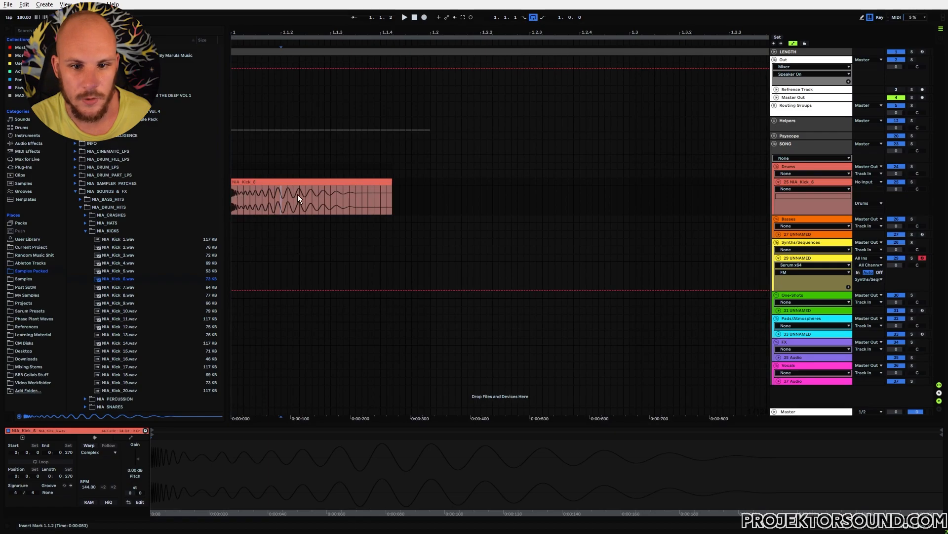
{"action": "key", "text": "Delete"}
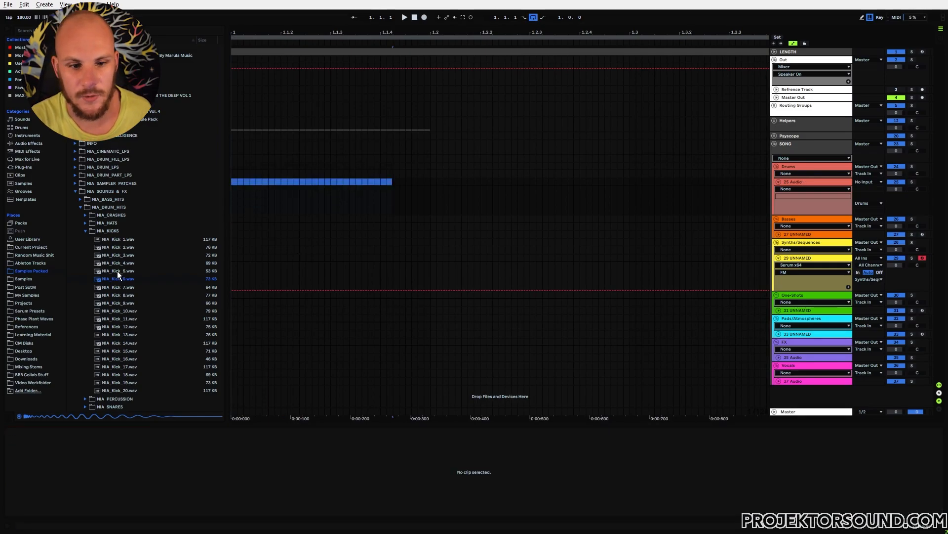
Step: Place NIA_Kick_5 at the start of the drum audio track, play it and shorten the clip to one sixteenth note
{"action": "left_click_drag", "start_coordinate": [114, 271], "coordinate": [232, 186]}
{"action": "key", "text": "space"}
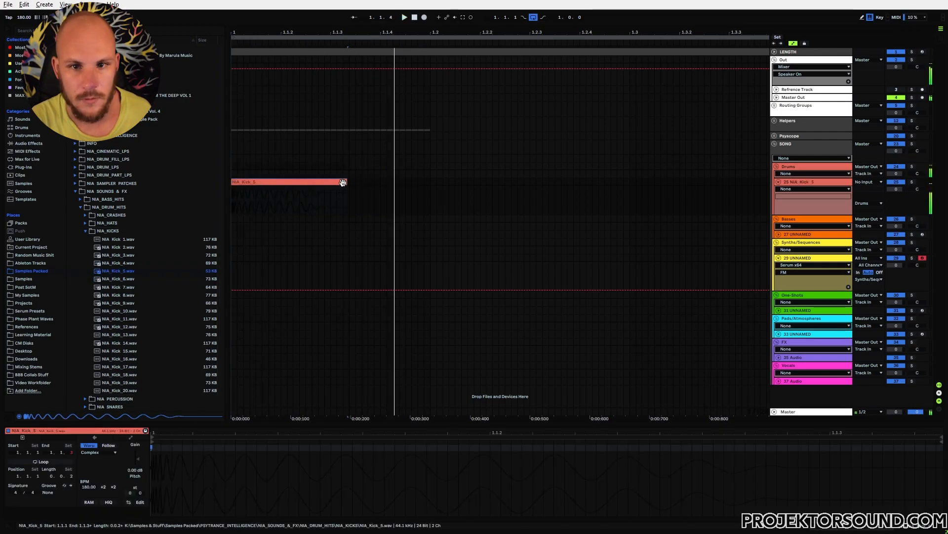
{"action": "left_click", "coordinate": [287, 212]}
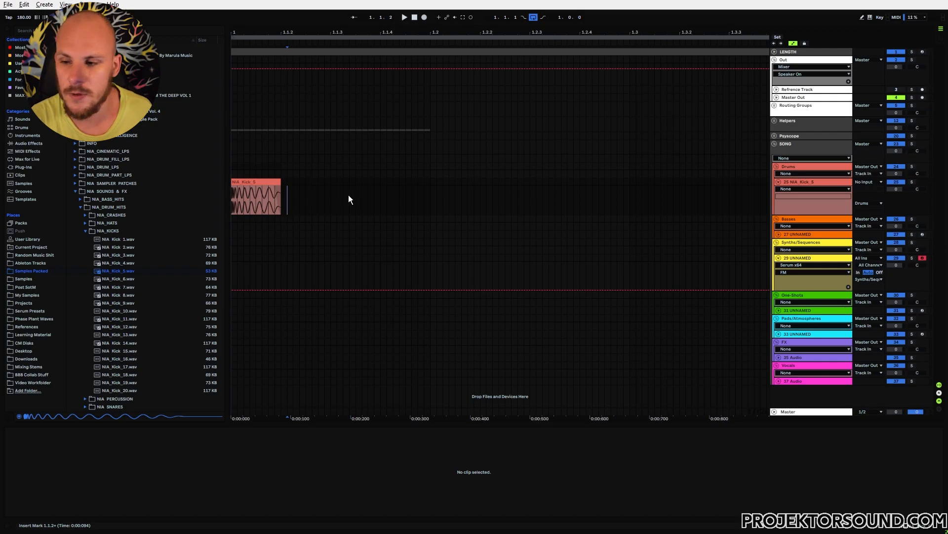
Step: Add a Utility device to the kick track and fade out the end of the kick clip
{"action": "right_click", "coordinate": [309, 198]}
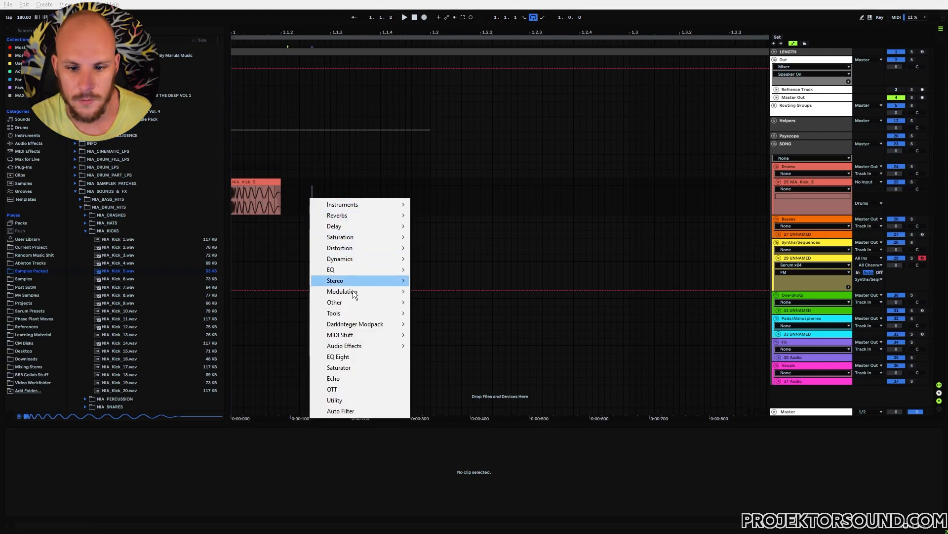
{"action": "left_click", "coordinate": [342, 399]}
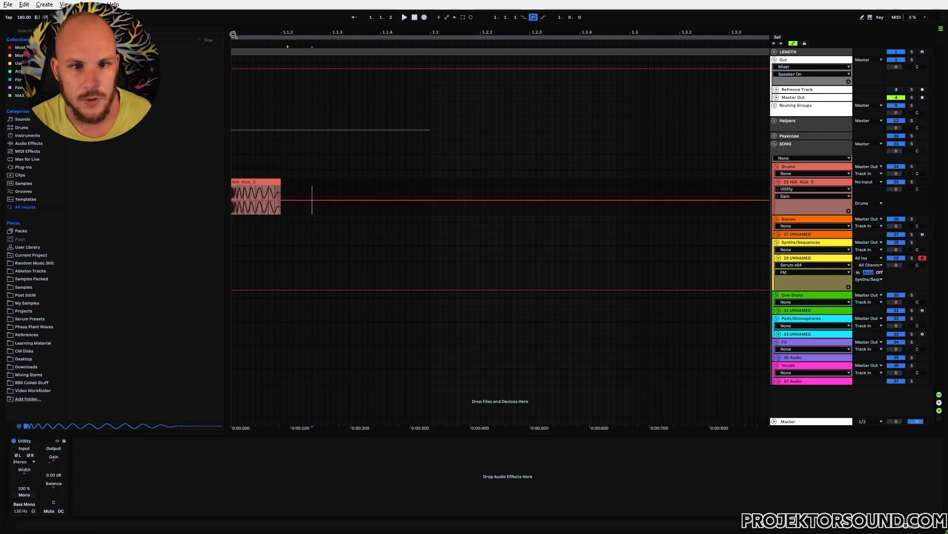
{"action": "left_click_drag", "start_coordinate": [234, 33], "coordinate": [235, 114]}
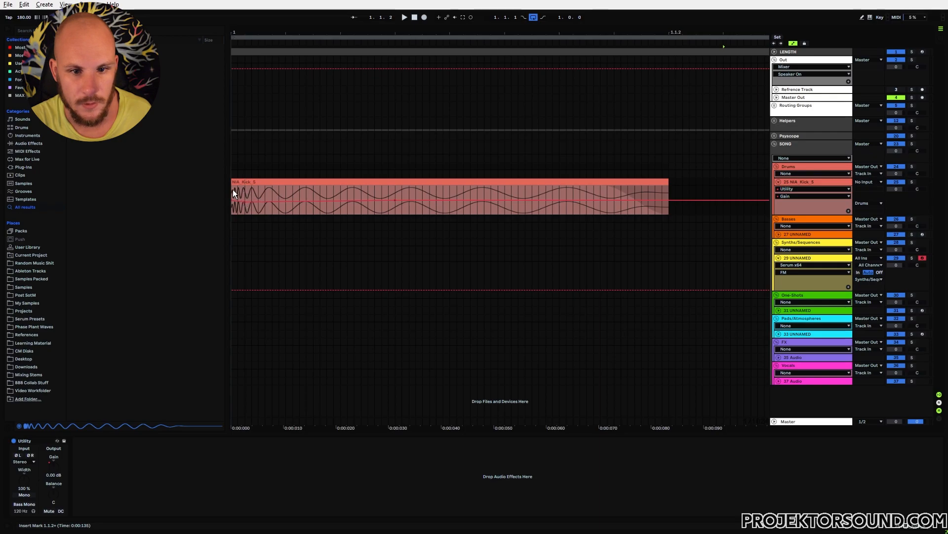
Step: Freeze and flatten the kick track, and play the rendered kick back from the start
{"action": "right_click", "coordinate": [796, 179]}
{"action": "left_click", "coordinate": [815, 230]}
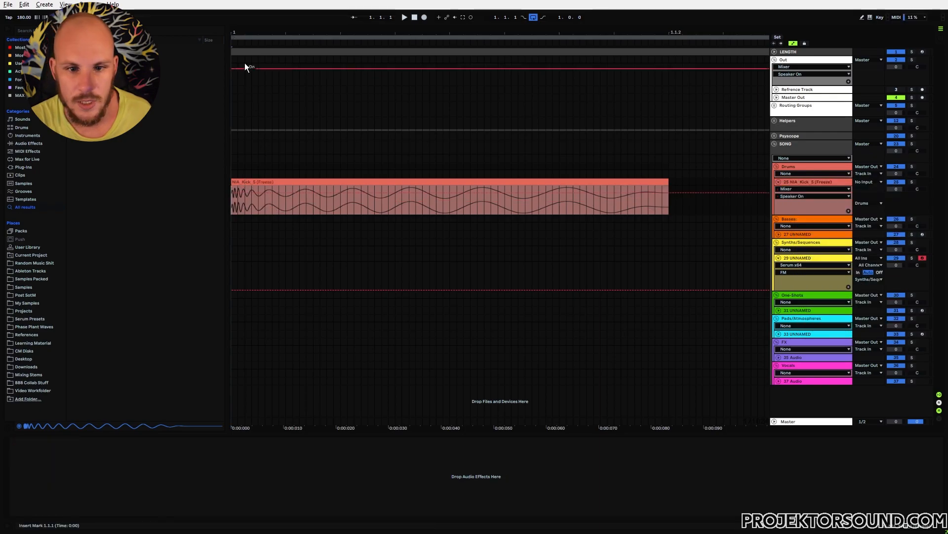
{"action": "left_click_drag", "start_coordinate": [239, 28], "coordinate": [240, 14]}
{"action": "key", "text": "space"}
{"action": "key", "text": "space"}
{"action": "key", "text": "space"}
{"action": "key", "text": "space"}
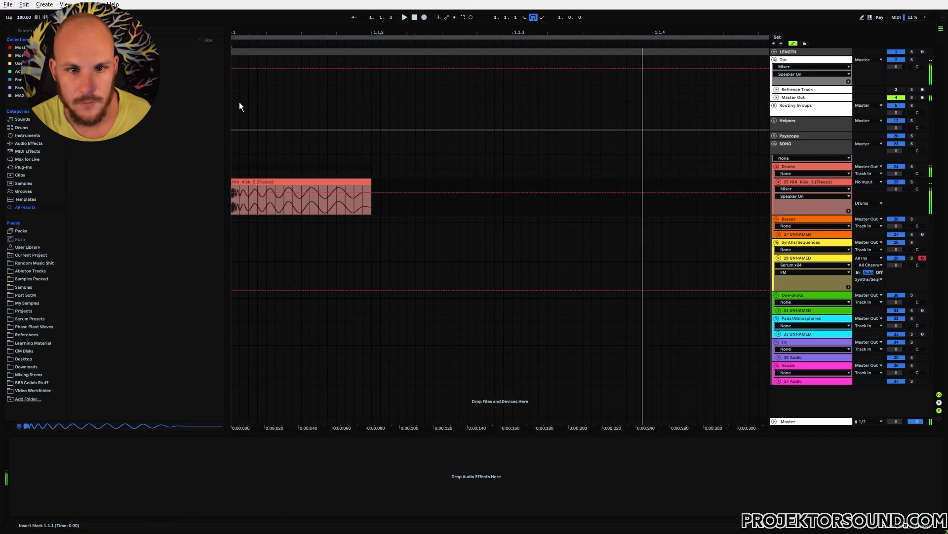
Step: Add EQ Eight to the kick track, boosting about 77 Hz by about 2.9 dB and rolling off the highs
{"action": "left_click_drag", "start_coordinate": [238, 30], "coordinate": [253, 9]}
{"action": "right_click", "coordinate": [300, 203]}
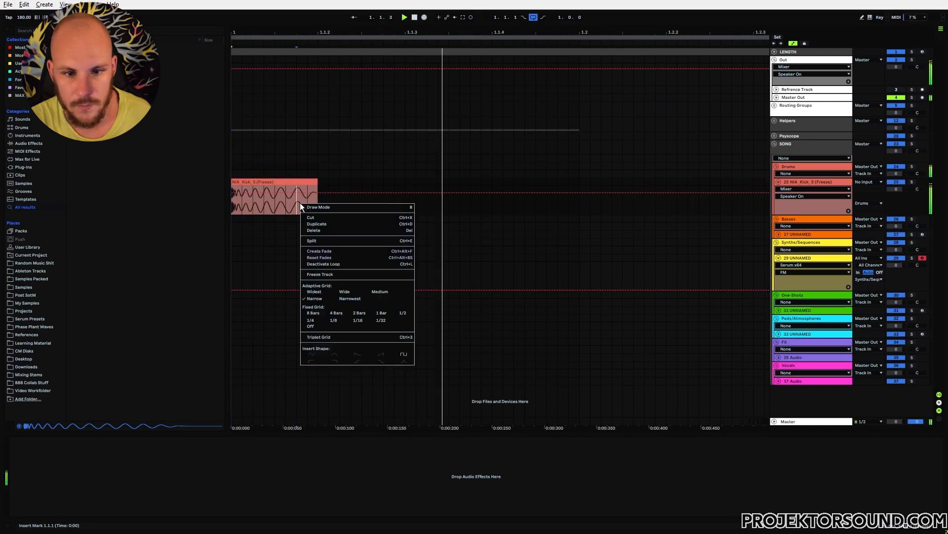
{"action": "right_click", "coordinate": [296, 204]}
{"action": "left_click", "coordinate": [331, 364]}
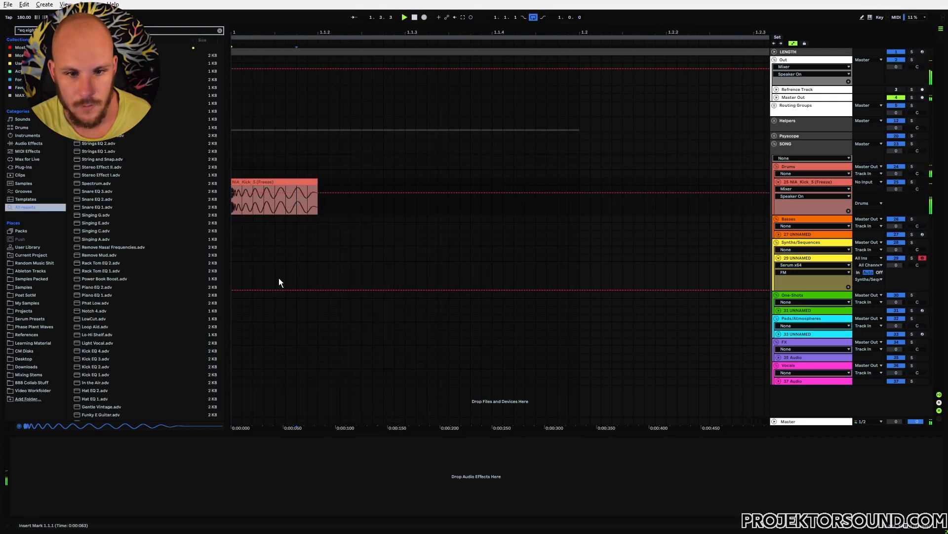
{"action": "left_click_drag", "start_coordinate": [185, 478], "coordinate": [150, 471]}
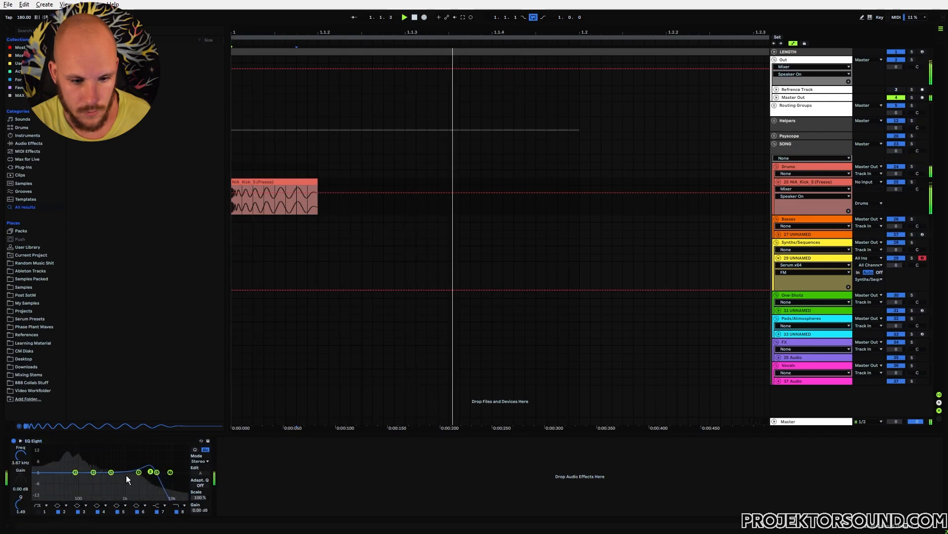
{"action": "left_click_drag", "start_coordinate": [94, 471], "coordinate": [75, 468]}
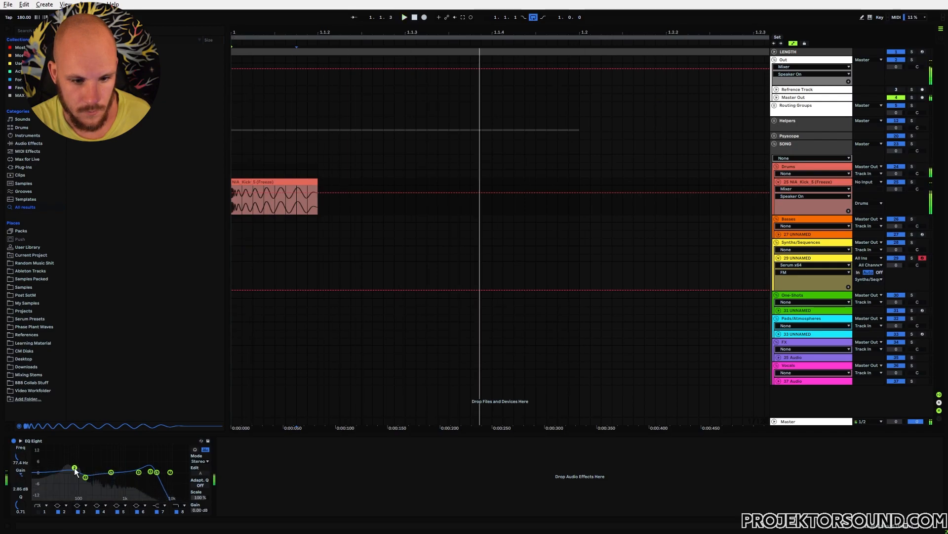
Step: Render the EQ Eight processing into the kick audio by freezing and flattening its track
{"action": "right_click", "coordinate": [800, 183]}
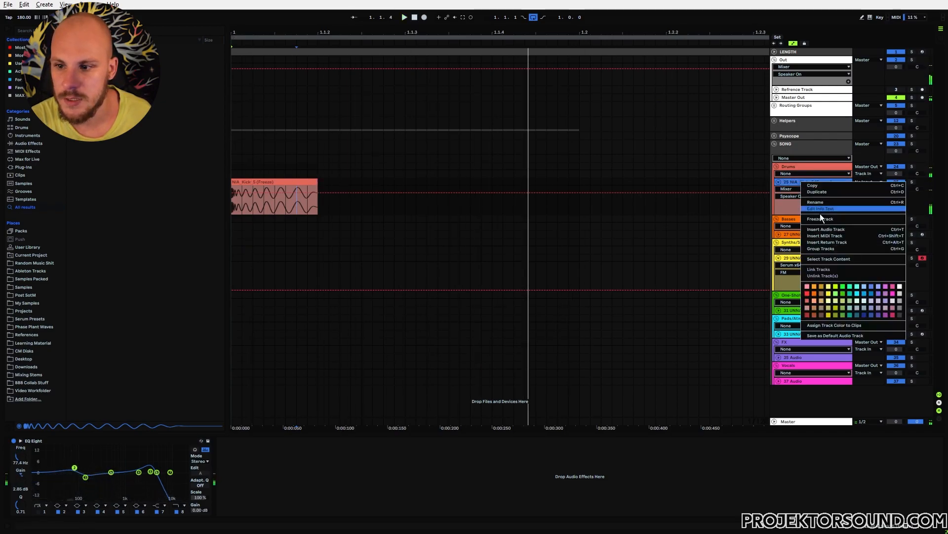
{"action": "key", "text": "Escape"}
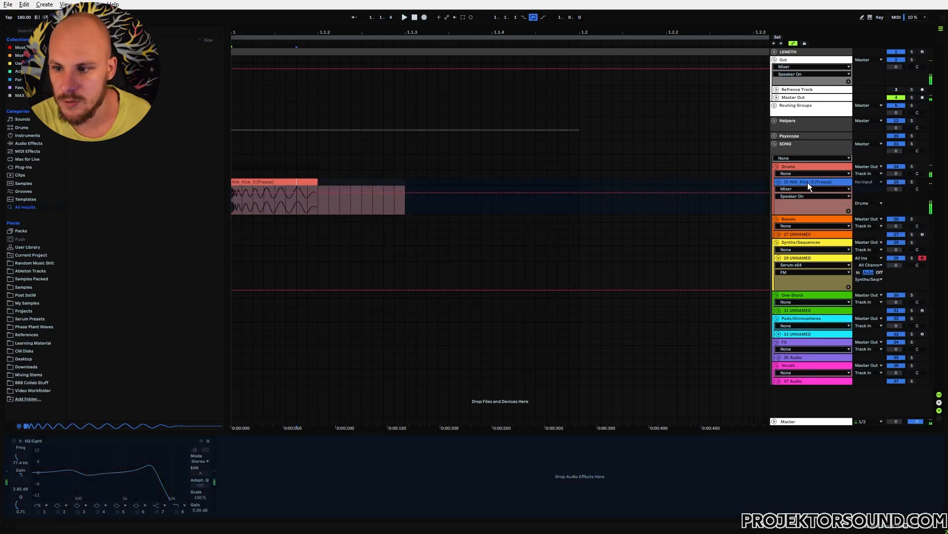
{"action": "right_click", "coordinate": [807, 183]}
{"action": "left_click", "coordinate": [819, 223]}
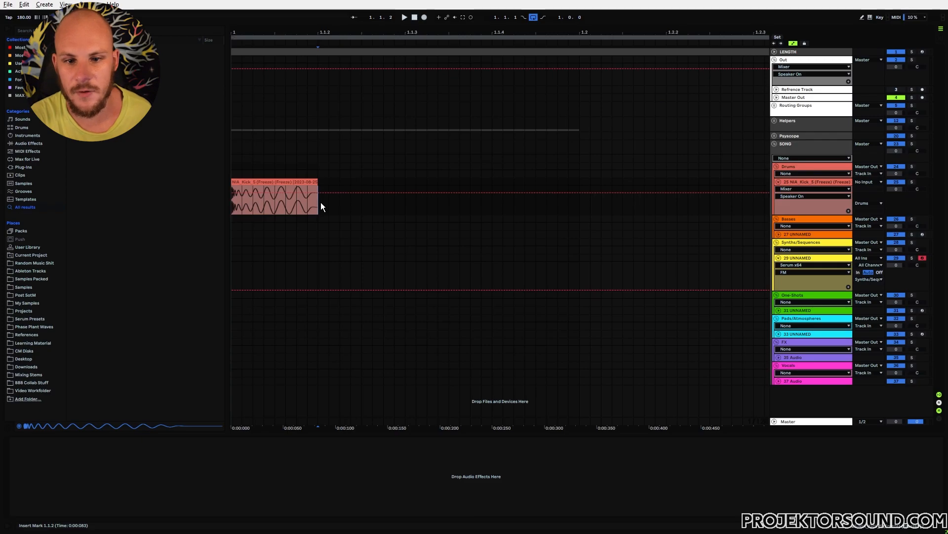
Step: Reset the flattened kick clip's gain to 0.00 dB
{"action": "double_click", "coordinate": [304, 193]}
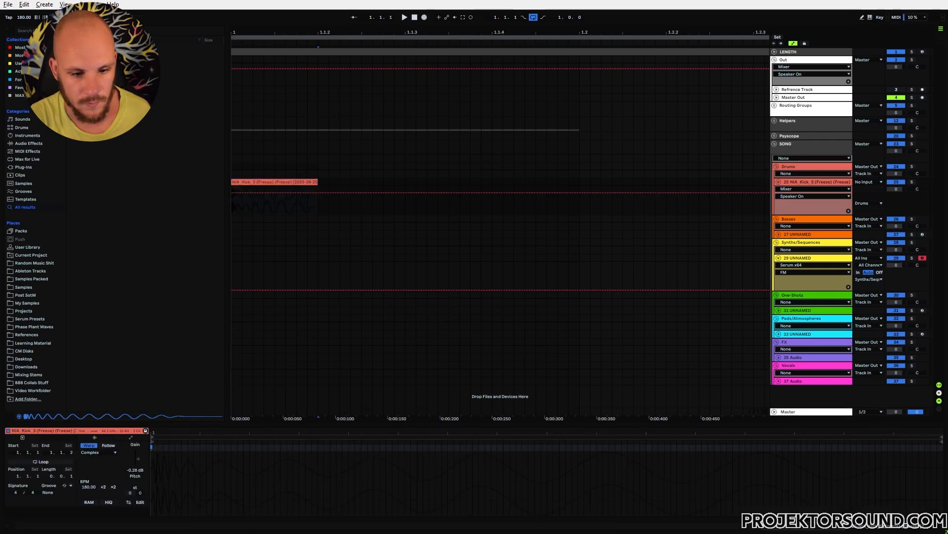
{"action": "double_click", "coordinate": [133, 470]}
{"action": "left_click", "coordinate": [244, 210]}
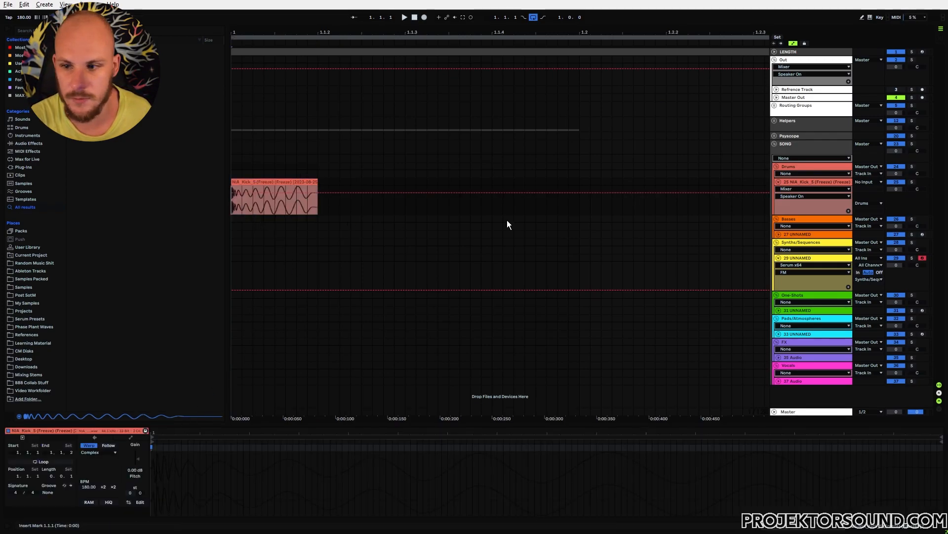
Step: Load Serum's FreeformPhase Saw Processing Normalized wavetable into oscillator A on the bass track, with the wavetable position at about frame 153
{"action": "left_click", "coordinate": [779, 234]}
{"action": "double_click", "coordinate": [795, 234]}
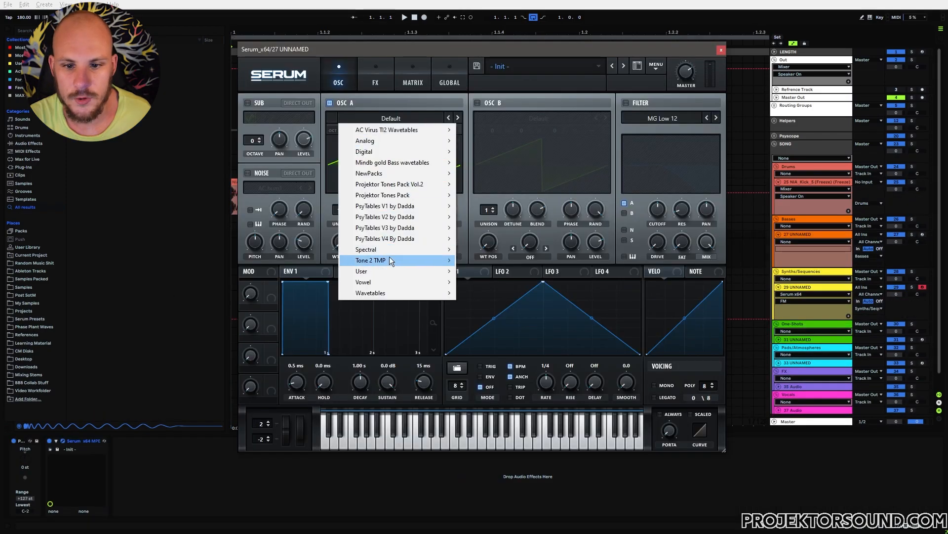
{"action": "mouse_move", "coordinate": [378, 295]}
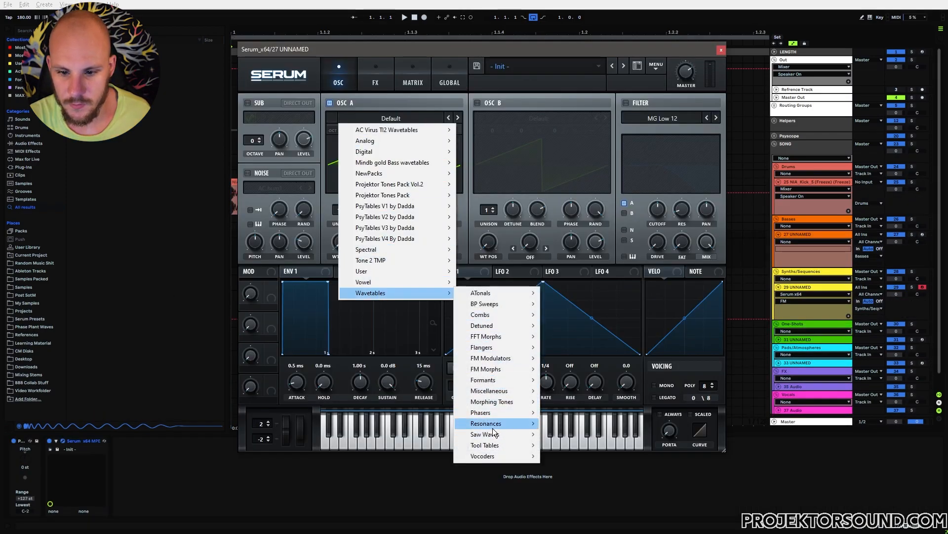
{"action": "mouse_move", "coordinate": [512, 440]}
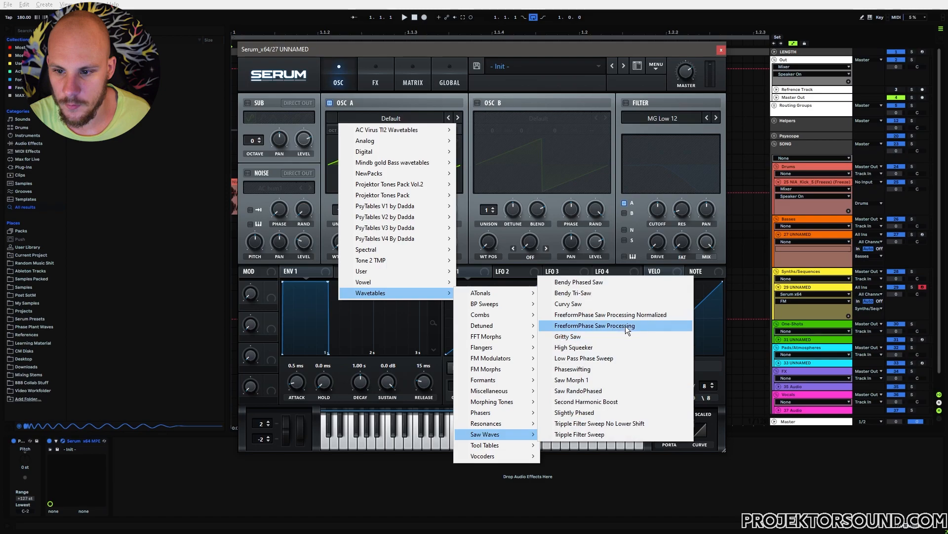
{"action": "left_click", "coordinate": [640, 316]}
{"action": "left_click_drag", "start_coordinate": [340, 242], "coordinate": [363, 195]}
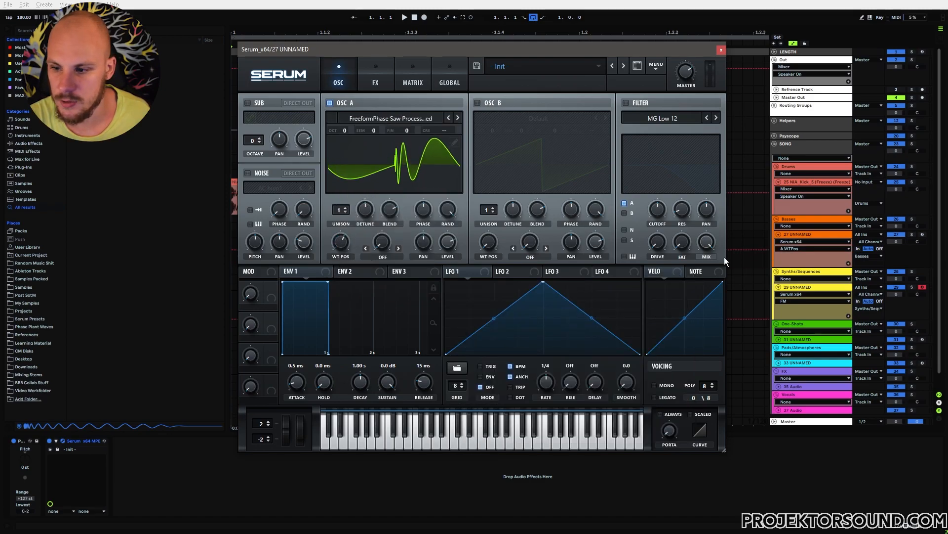
Step: Arm the bass track, play a note and enable the MG Low 12 filter with lowered cutoff and resonance
{"action": "left_click", "coordinate": [923, 234]}
{"action": "key", "text": "a"}
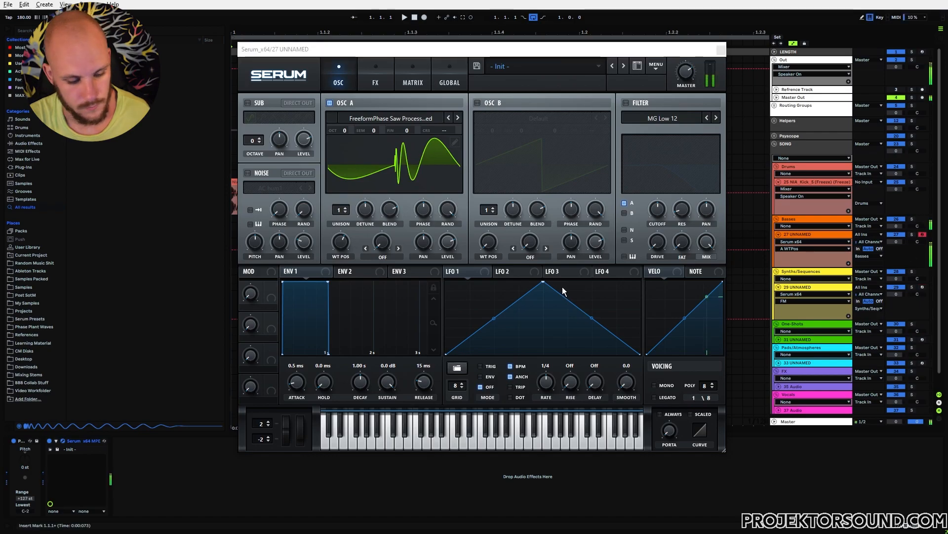
{"action": "left_click", "coordinate": [625, 103]}
{"action": "left_click_drag", "start_coordinate": [681, 209], "coordinate": [596, 263]}
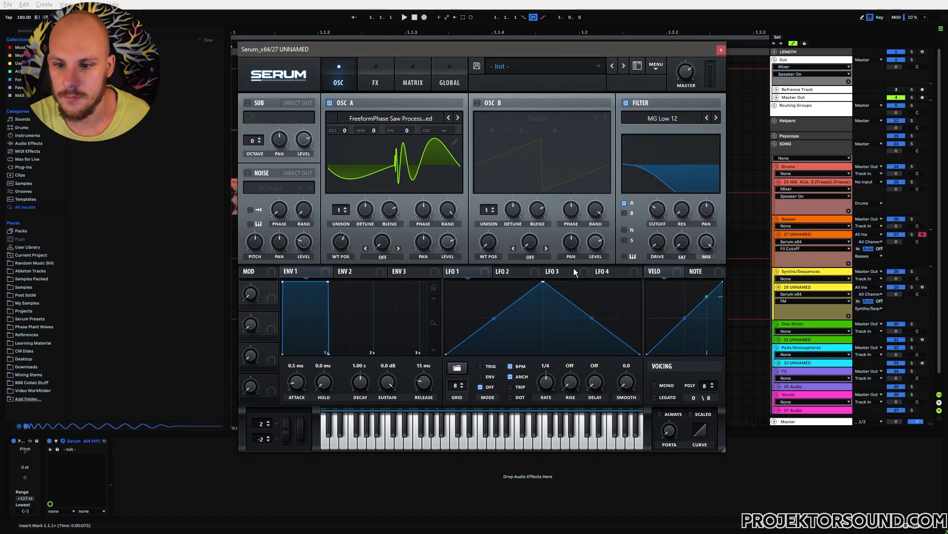
Step: Shape LFO 1 into a falling curve in envelope mode at a 1/16 rate, modulating the filter cutoff
{"action": "left_click_drag", "start_coordinate": [542, 282], "coordinate": [446, 281]}
{"action": "left_click", "coordinate": [490, 379]}
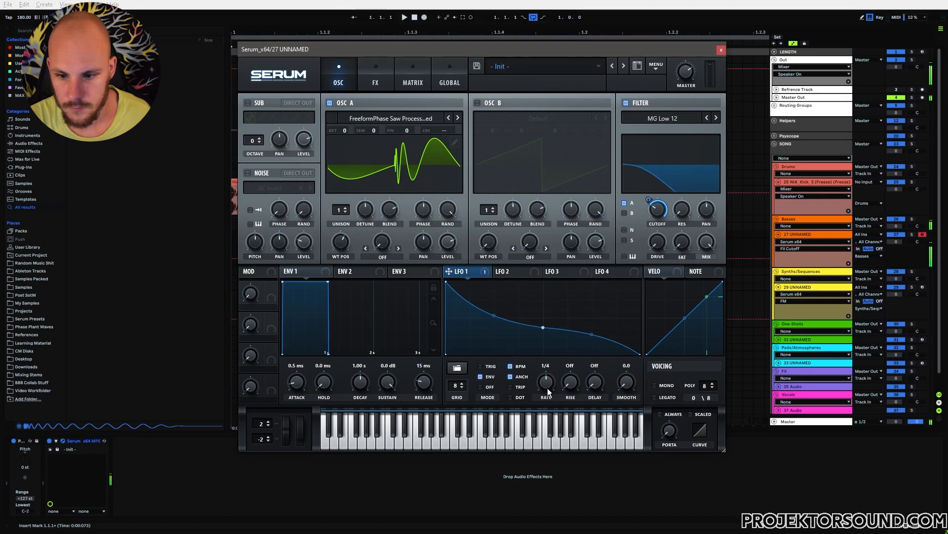
{"action": "left_click_drag", "start_coordinate": [548, 389], "coordinate": [555, 379]}
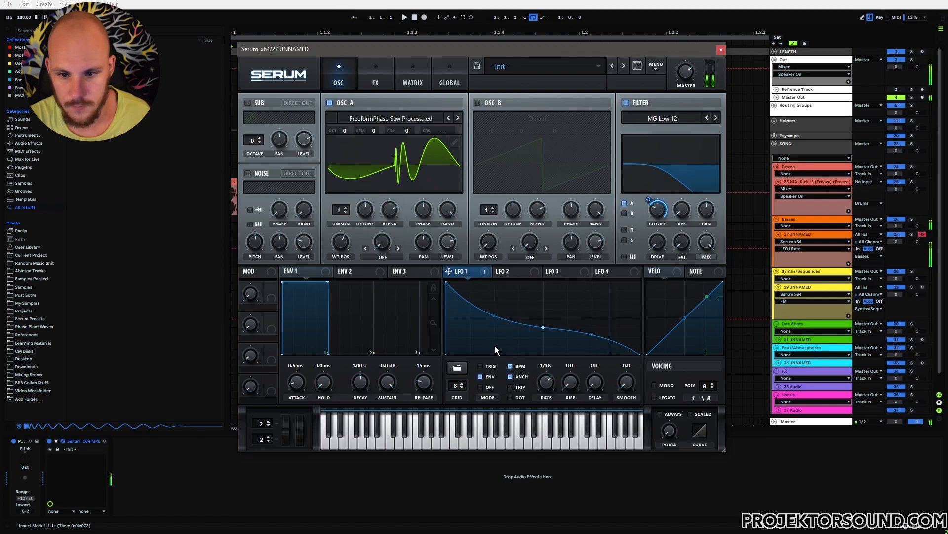
Step: Set oscillator A's phase to about 175 degrees without randomness, and alter a low harmonic of wavetable frame 153
{"action": "left_click_drag", "start_coordinate": [448, 210], "coordinate": [443, 276]}
{"action": "left_click", "coordinate": [425, 211]}
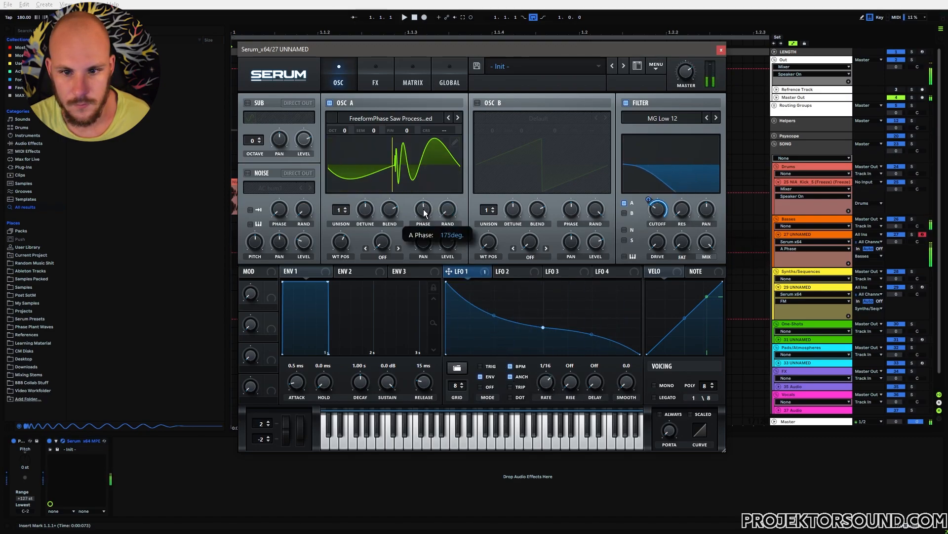
{"action": "left_click", "coordinate": [455, 142]}
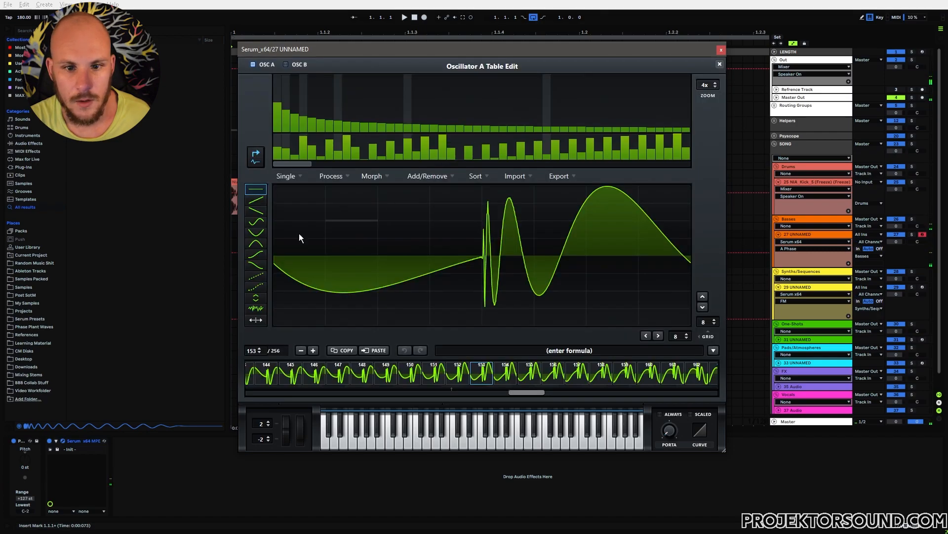
{"action": "left_click", "coordinate": [294, 109]}
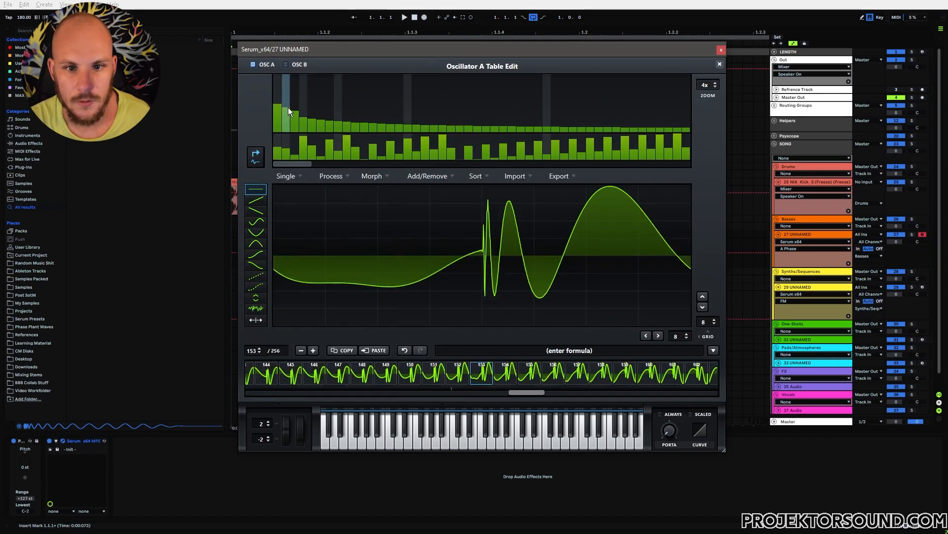
{"action": "left_click", "coordinate": [720, 64]}
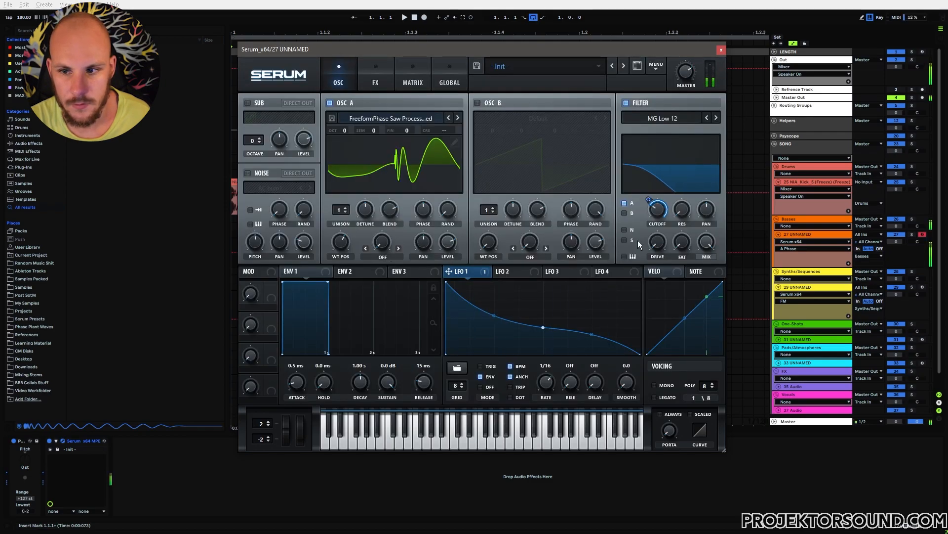
Step: Change the bass filter type to MG Low 18
{"action": "left_click", "coordinate": [719, 119]}
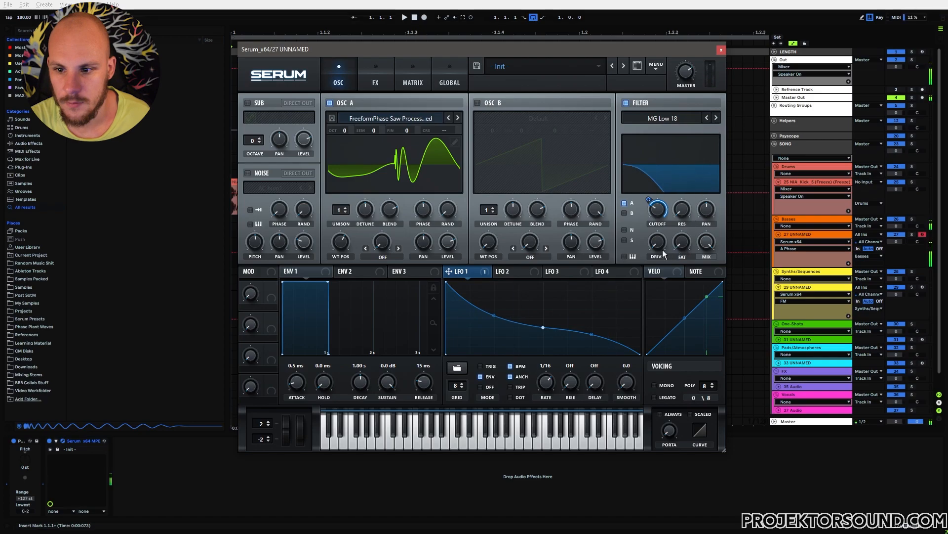
Step: Shape LFO 2 to stay high before falling steeply near its end, at a 1/16 rate, and assign it to oscillator A's level
{"action": "left_click", "coordinate": [512, 273]}
{"action": "left_click_drag", "start_coordinate": [544, 282], "coordinate": [446, 279]}
{"action": "double_click", "coordinate": [610, 305]}
{"action": "left_click_drag", "start_coordinate": [610, 306], "coordinate": [616, 290]}
{"action": "left_click_drag", "start_coordinate": [531, 290], "coordinate": [593, 328]}
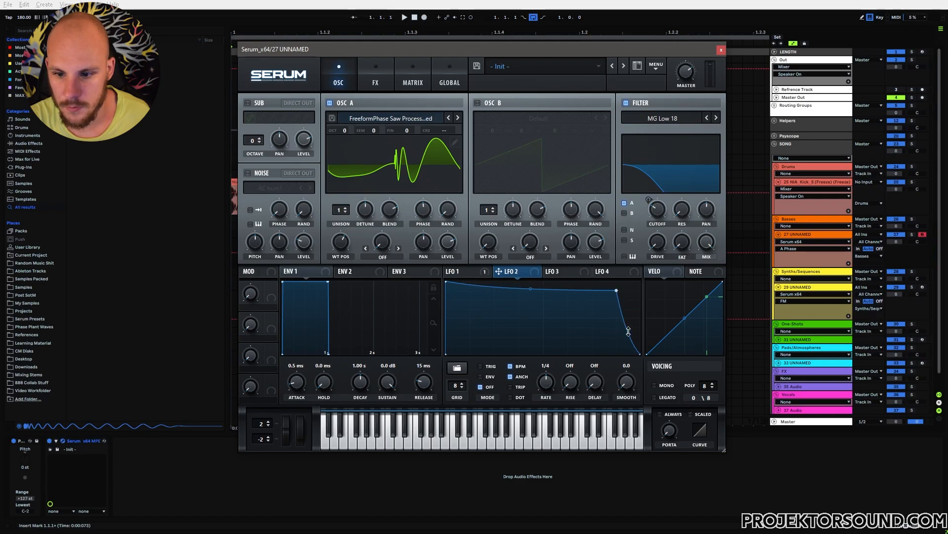
{"action": "left_click_drag", "start_coordinate": [449, 242], "coordinate": [454, 276]}
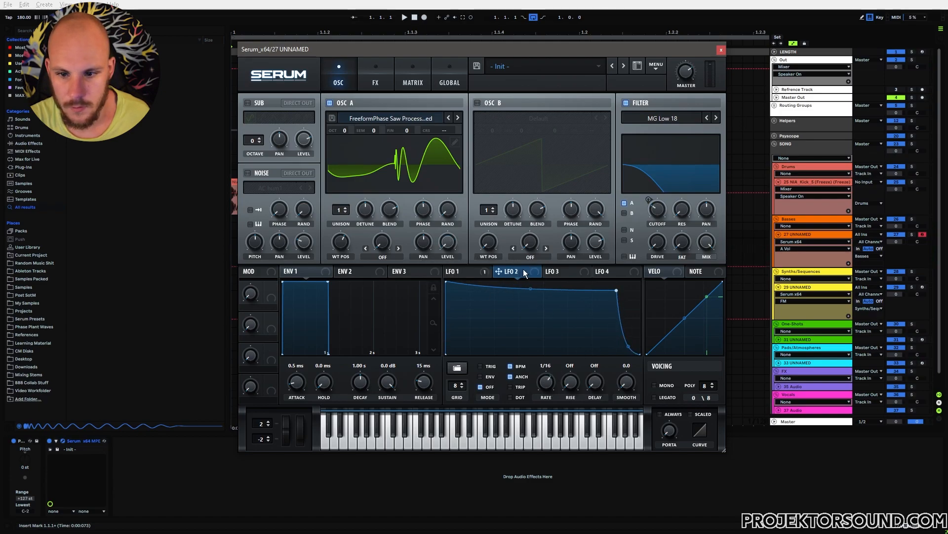
Step: Set Velo as the aux source for the LFO 2 to A Vol modulation and return to the oscillator view
{"action": "left_click", "coordinate": [404, 79]}
{"action": "left_click", "coordinate": [588, 142]}
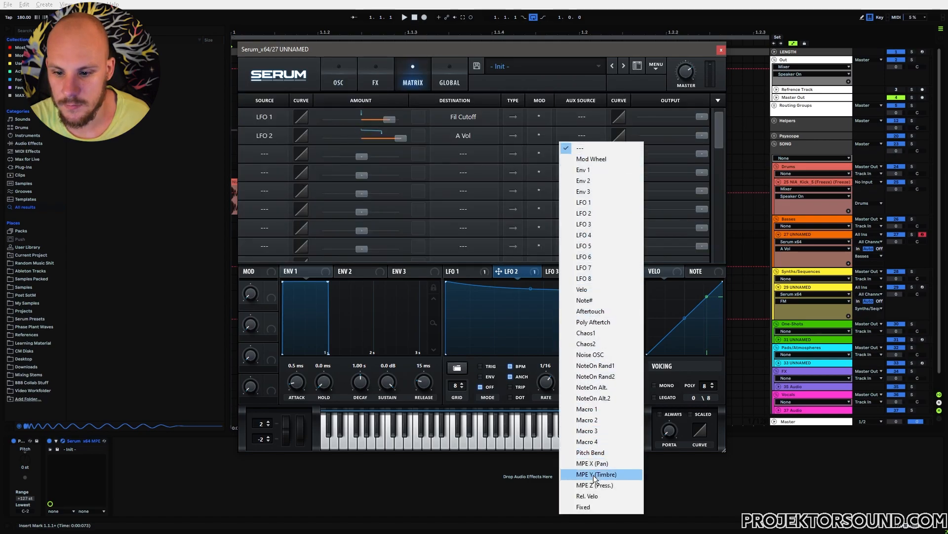
{"action": "left_click", "coordinate": [591, 318]}
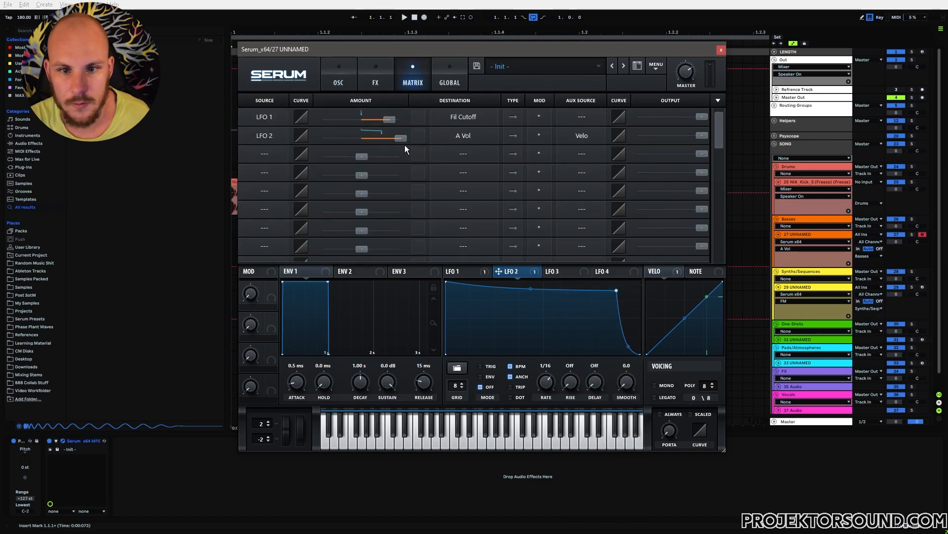
{"action": "left_click", "coordinate": [339, 83]}
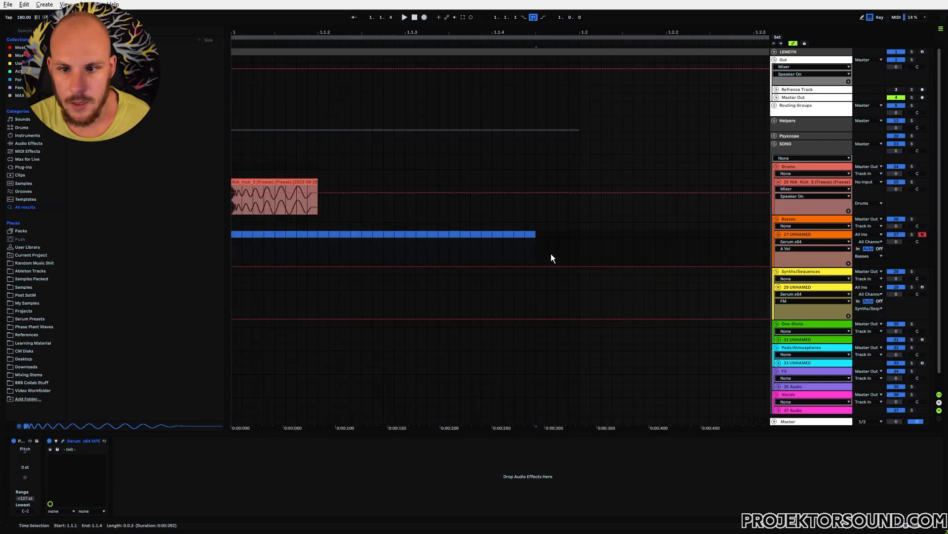
Step: Create a one-beat MIDI clip on the bass track and fill it with four consecutive 1/16 notes on F#3
{"action": "key", "text": "ctrl+shift+m"}
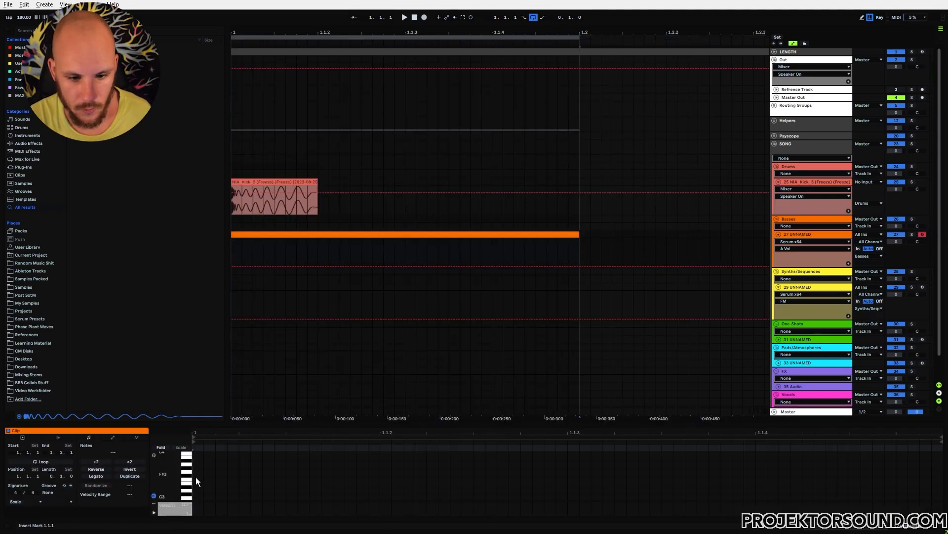
{"action": "mouse_move", "coordinate": [202, 476]}
{"action": "left_mouse_down"}
{"action": "mouse_move", "coordinate": [379, 486]}
{"action": "mouse_move", "coordinate": [338, 488]}
{"action": "left_mouse_up"}
{"action": "key", "text": "ctrl+d"}
{"action": "key", "text": "ctrl+d"}
{"action": "key", "text": "ctrl+d"}
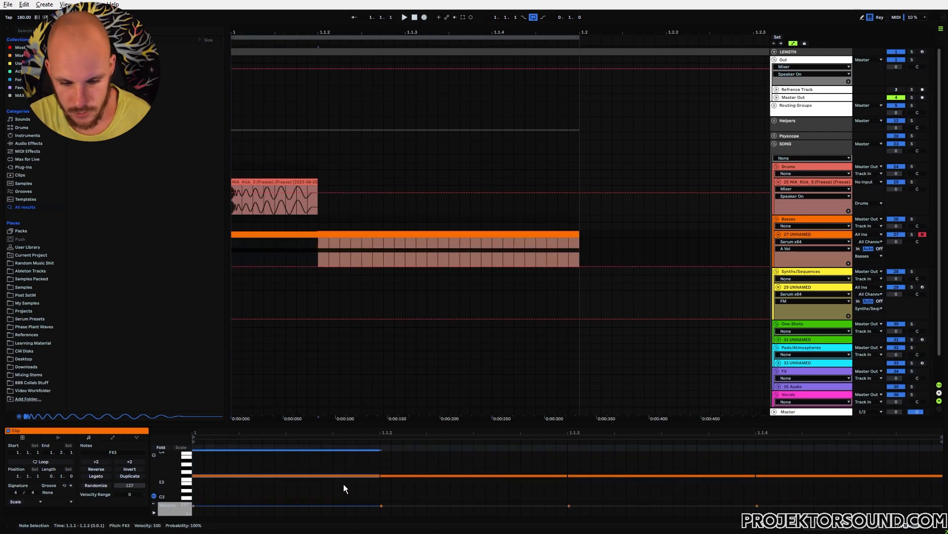
Step: Delete the first bass note under the kick and transpose the remaining notes down three octaves to F#0
{"action": "key", "text": "Delete"}
{"action": "key", "text": "ctrl+a"}
{"action": "key", "text": "shift+Down"}
{"action": "key", "text": "shift+Down"}
{"action": "key", "text": "shift+Down"}
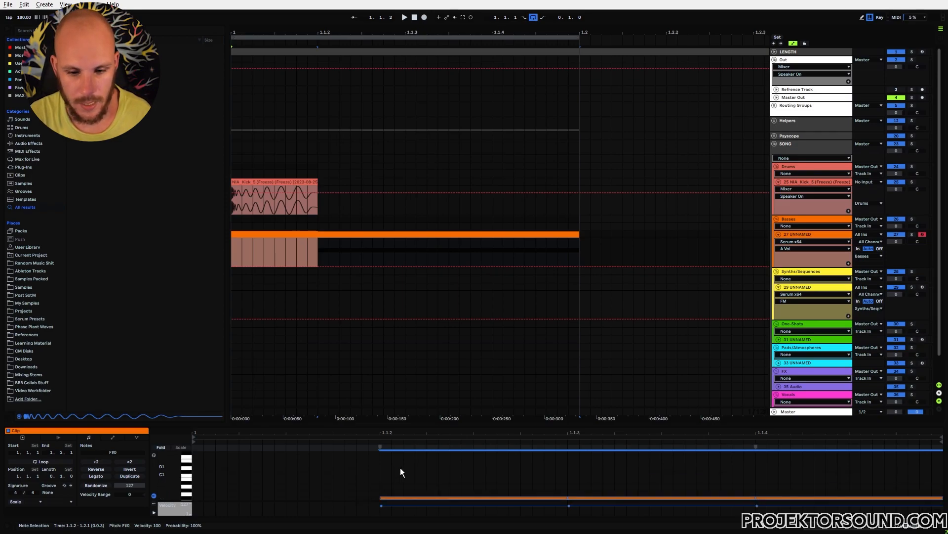
Step: Play back the one-beat kick and bass loop from its start
{"action": "left_click", "coordinate": [290, 181]}
{"action": "key", "text": "space"}
{"action": "left_click", "coordinate": [334, 233]}
{"action": "key", "text": "space"}
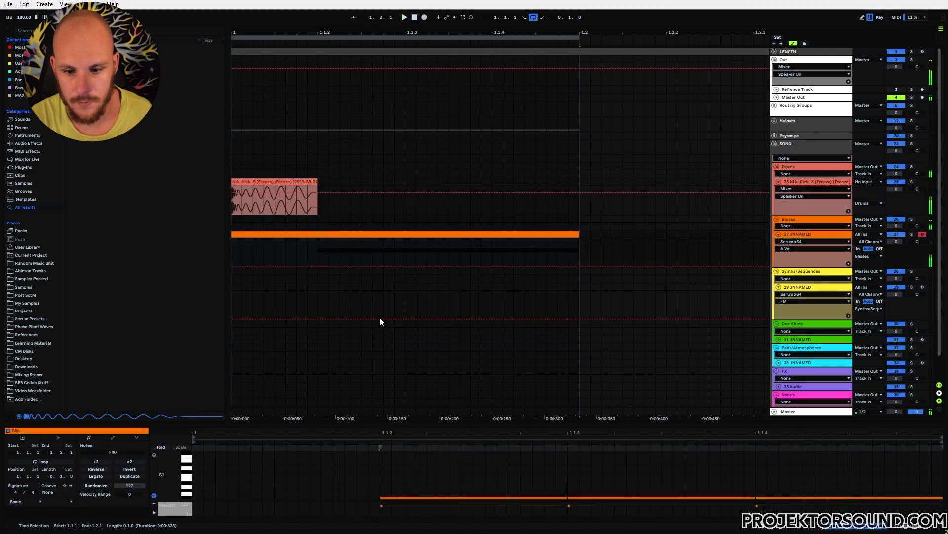
{"action": "left_click", "coordinate": [233, 247]}
{"action": "key", "text": "space"}
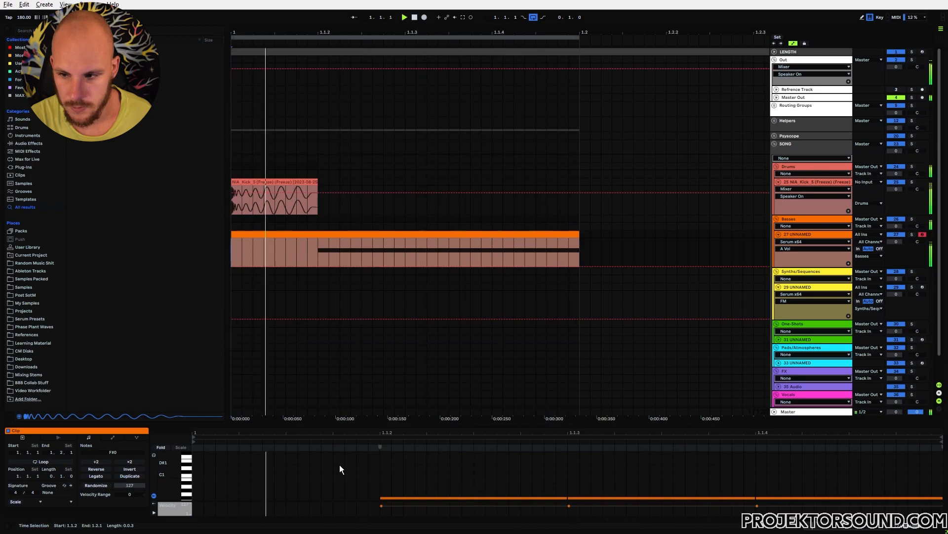
Step: Reopen Serum on the bass track, put LFO 2 in envelope mode, and close the synth window
{"action": "key", "text": "shift+Tab"}
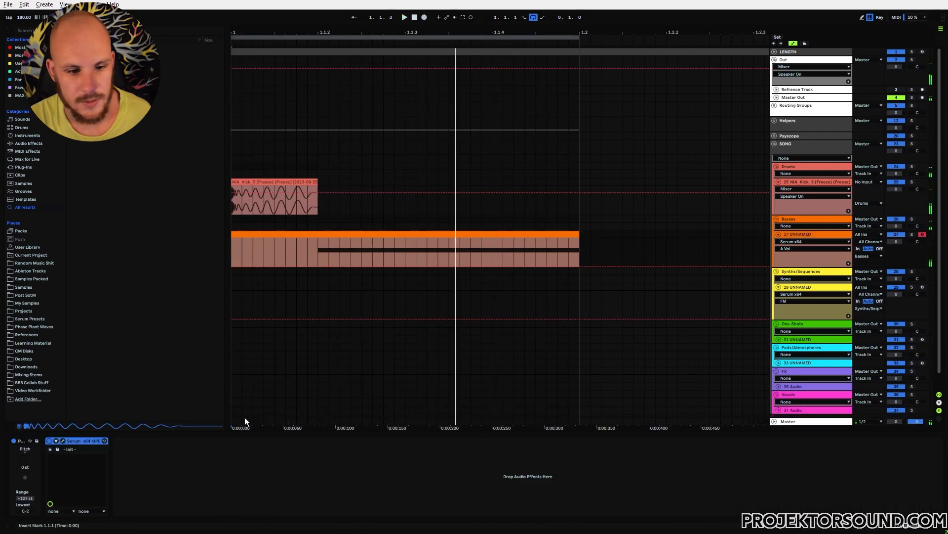
{"action": "left_click", "coordinate": [63, 440]}
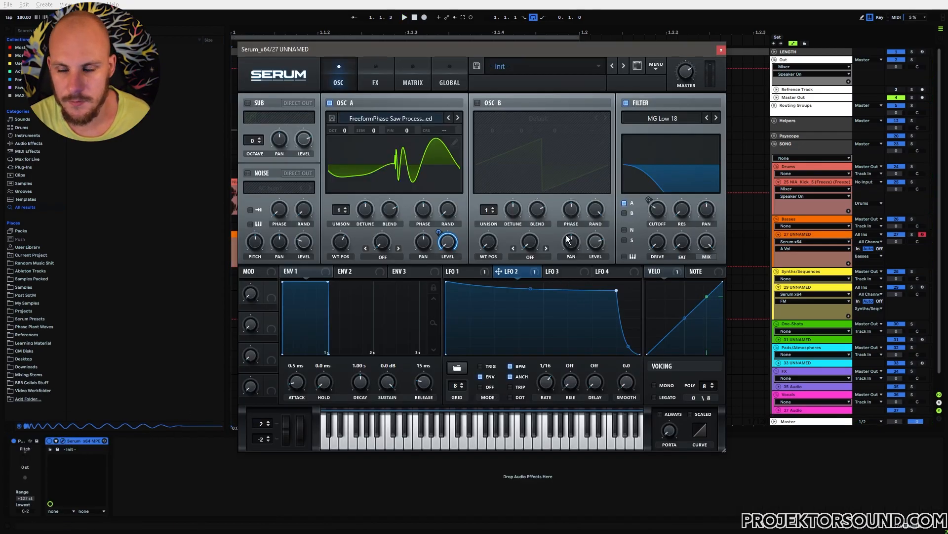
{"action": "left_click", "coordinate": [722, 49]}
Step: Expand the Psyscope group and route the NIA Kick track into Kick and 27 UNNAMED into Bass 1
{"action": "left_click", "coordinate": [775, 136]}
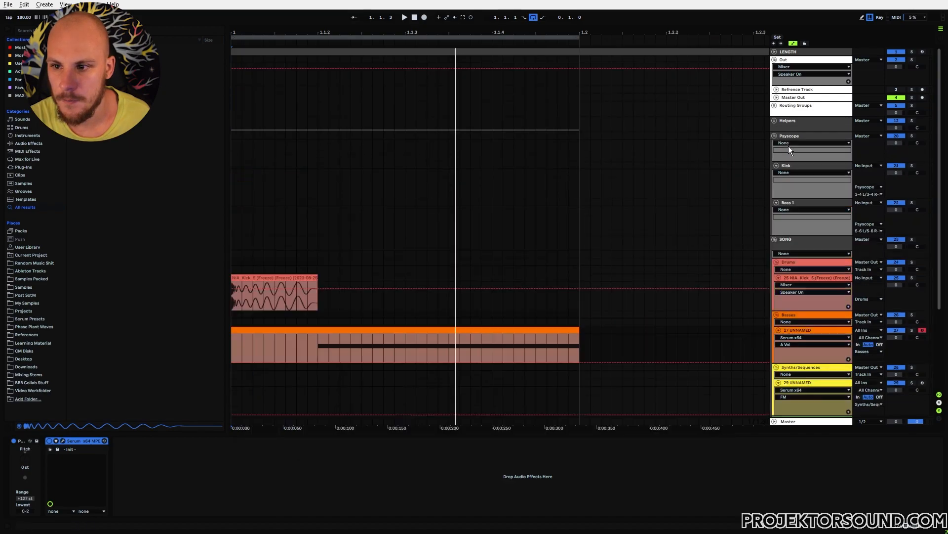
{"action": "left_click", "coordinate": [862, 165]}
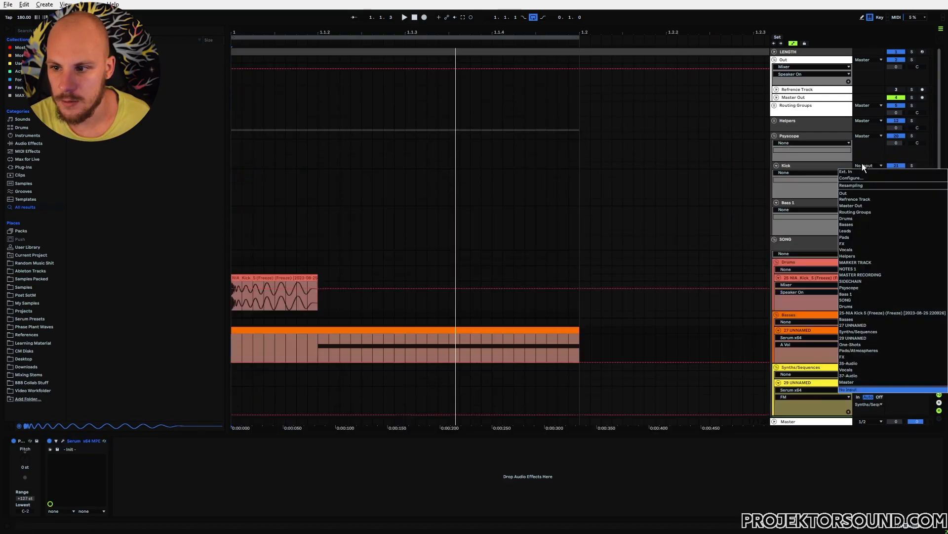
{"action": "left_click", "coordinate": [852, 313]}
{"action": "left_click", "coordinate": [865, 203]}
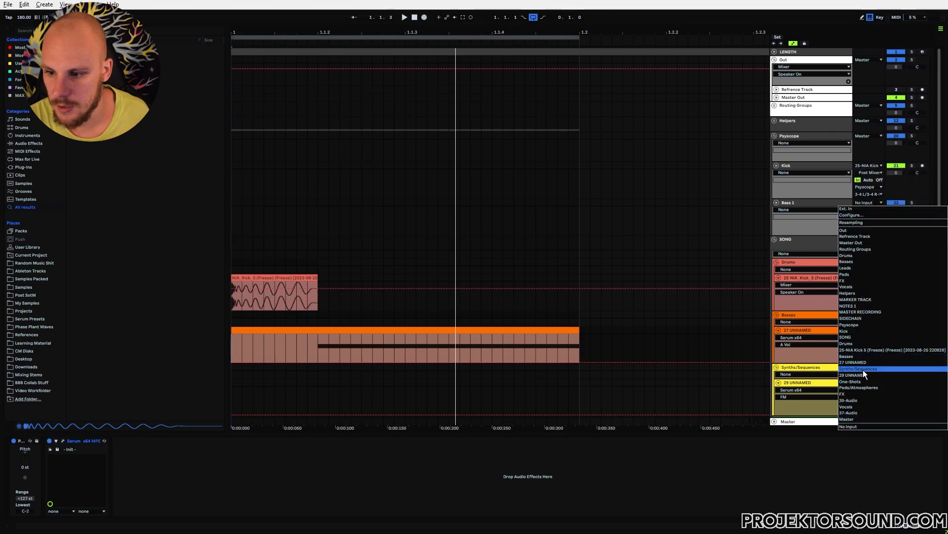
{"action": "left_click", "coordinate": [864, 364]}
Step: Open the Psyscope plugin during playback, reposition its window above the clips and set its latency to 0
{"action": "key", "text": "space"}
{"action": "left_click", "coordinate": [798, 135]}
{"action": "left_click", "coordinate": [27, 440]}
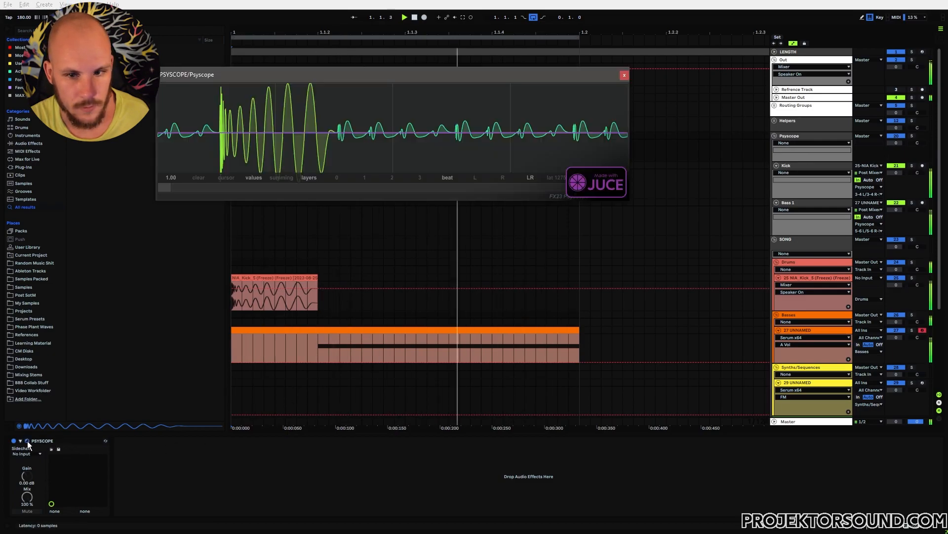
{"action": "left_click_drag", "start_coordinate": [345, 71], "coordinate": [439, 42]}
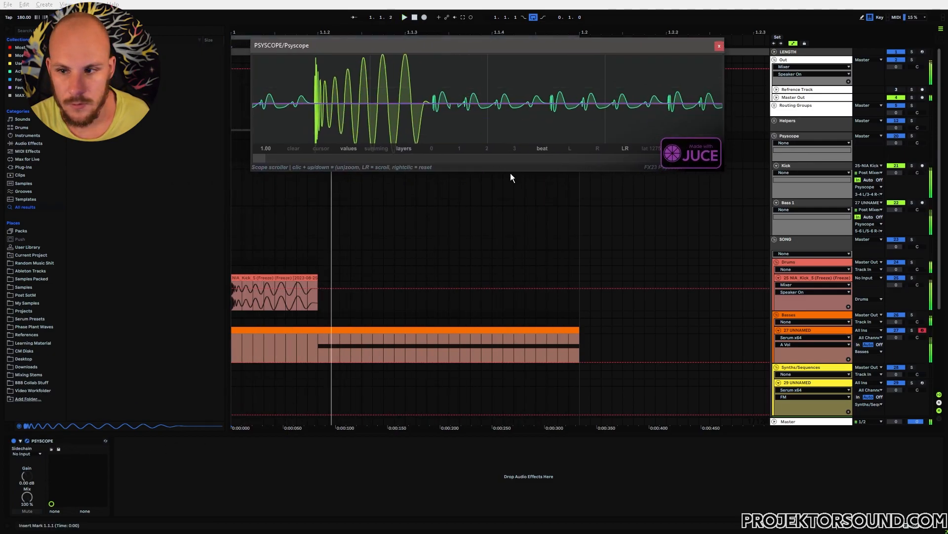
Step: Raise the master volume in the bass track's Serum and close its window
{"action": "left_click", "coordinate": [801, 330]}
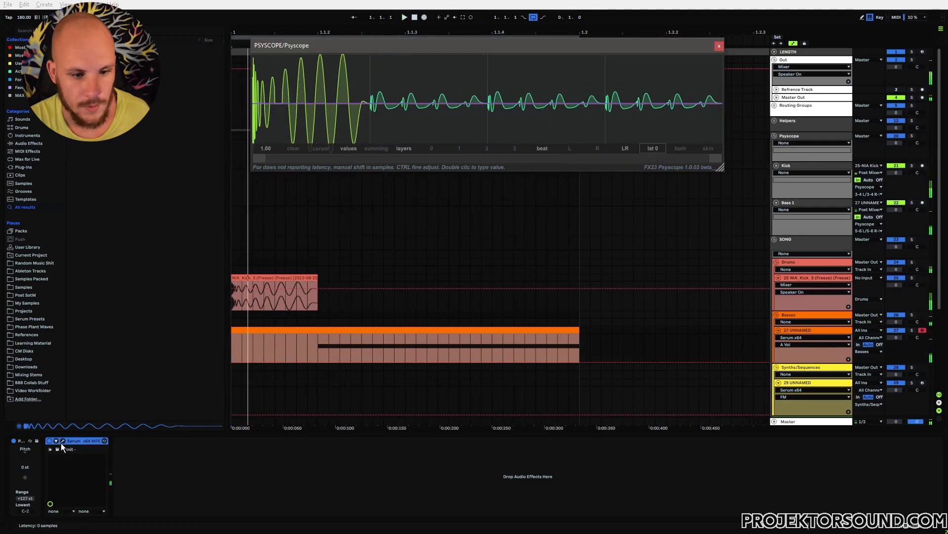
{"action": "left_click", "coordinate": [63, 440]}
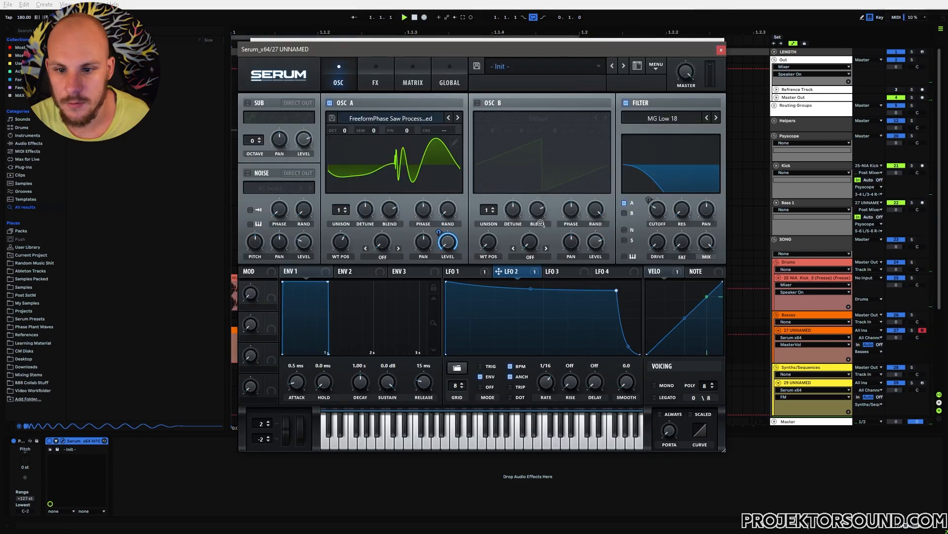
{"action": "key", "text": "space"}
{"action": "left_click", "coordinate": [722, 50]}
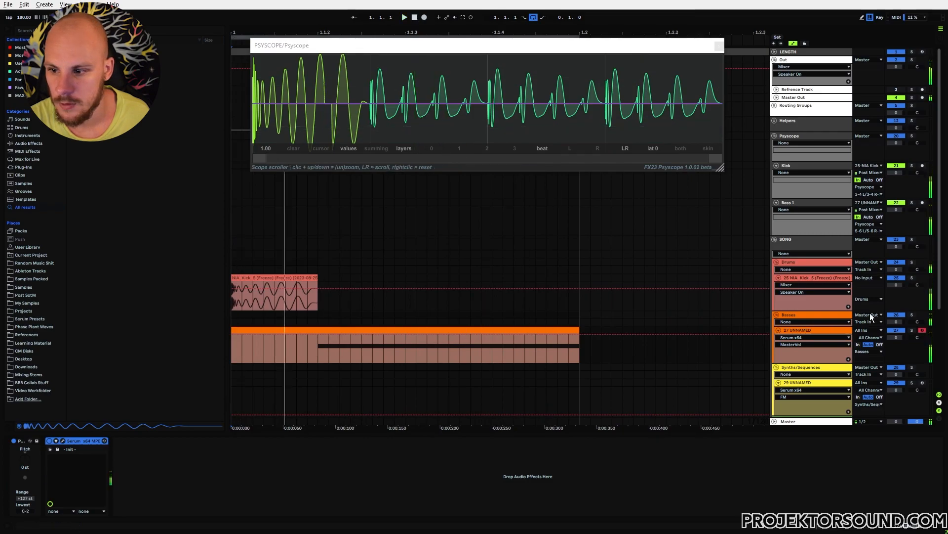
Step: Set the kick track volume to -8 dB and the bass track volume to -9 dB, and resume playback
{"action": "left_click", "coordinate": [902, 286]}
{"action": "type", "text": "8"}
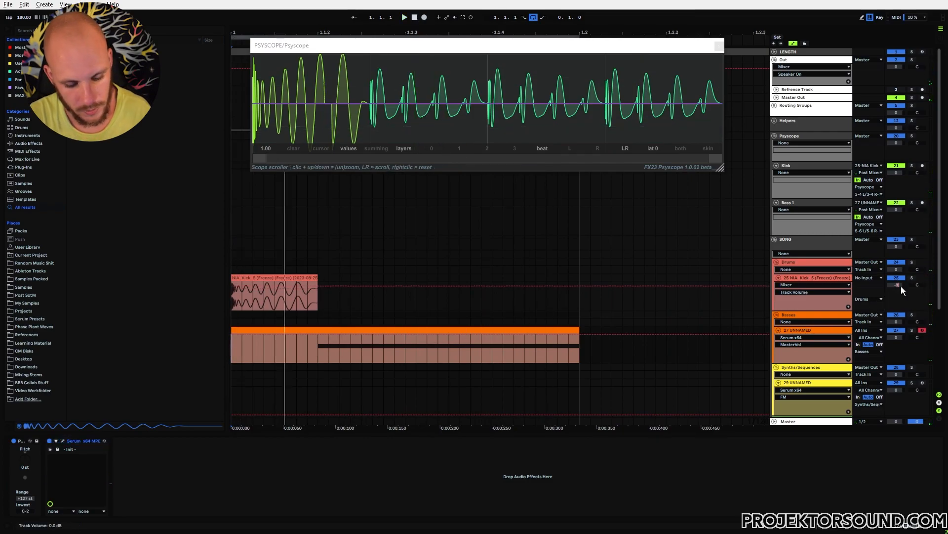
{"action": "key", "text": "Return"}
{"action": "left_click", "coordinate": [896, 337]}
{"action": "type", "text": "-9"}
{"action": "key", "text": "Return"}
{"action": "key", "text": "space"}
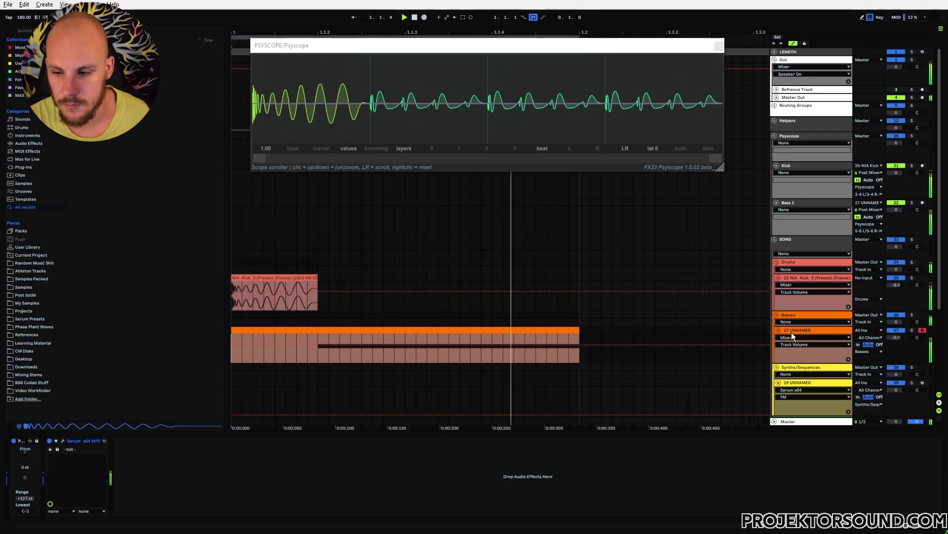
Step: Try the three bass notes transposed up to B0 and down to A#0 against the kick
{"action": "left_click", "coordinate": [363, 331]}
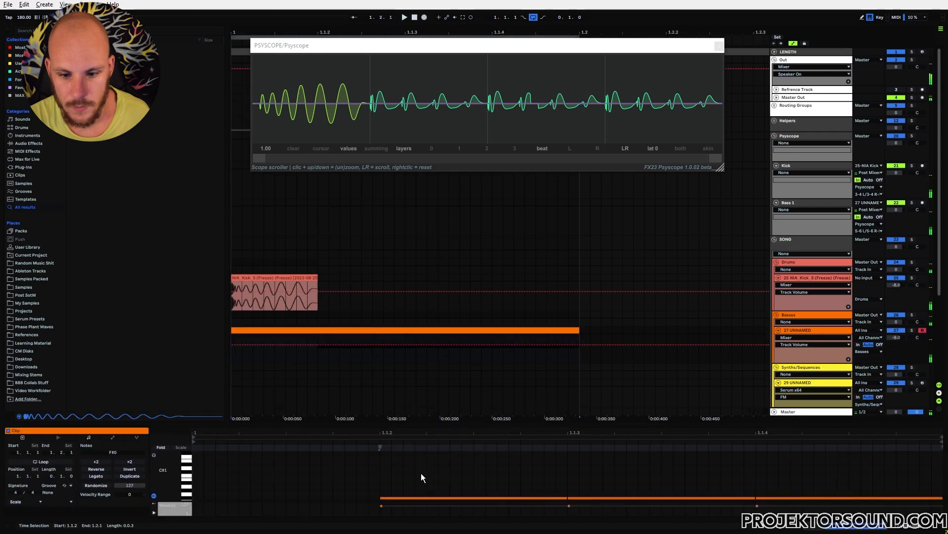
{"action": "left_click_drag", "start_coordinate": [421, 473], "coordinate": [608, 500]}
{"action": "key", "text": "Up"}
{"action": "key", "text": "Up"}
{"action": "key", "text": "Up"}
{"action": "key", "text": "Up"}
{"action": "key", "text": "Up"}
{"action": "key", "text": "space"}
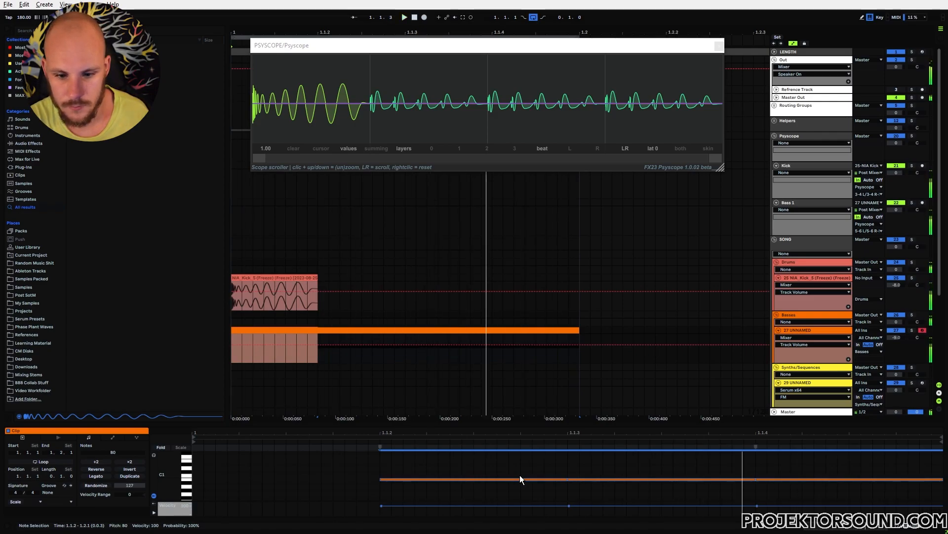
{"action": "key", "text": "Down"}
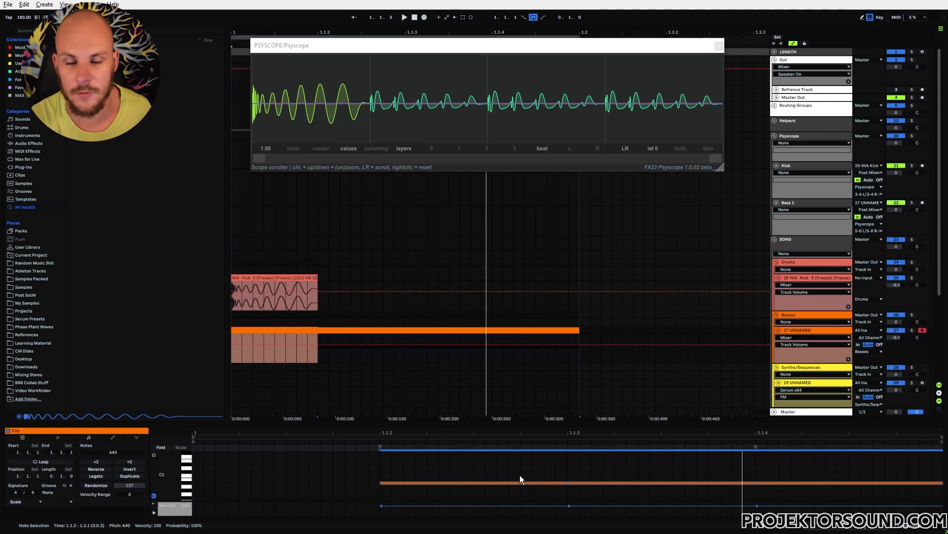
{"action": "key", "text": "space"}
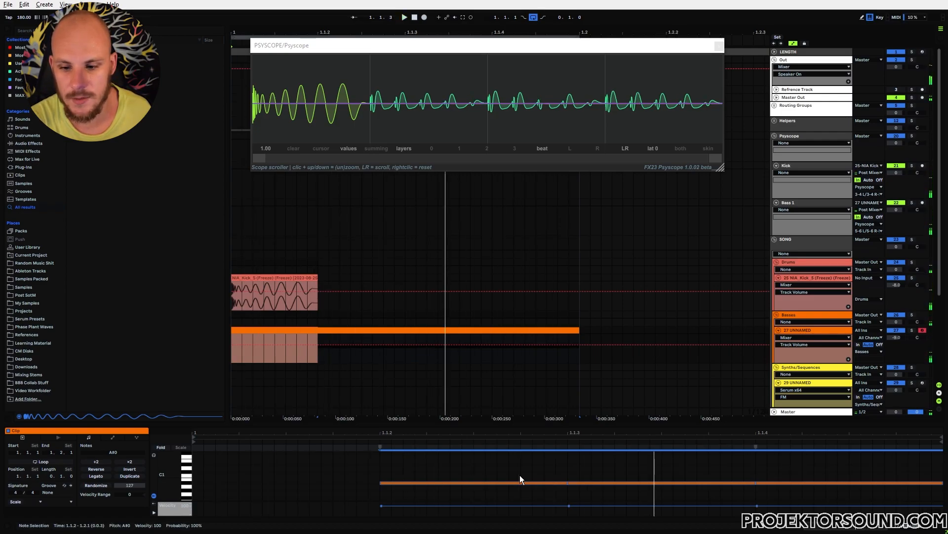
Step: Try the bass notes at C#1, B0 and C1, and return them to F#0
{"action": "key", "text": "Up"}
{"action": "key", "text": "Up"}
{"action": "key", "text": "Up"}
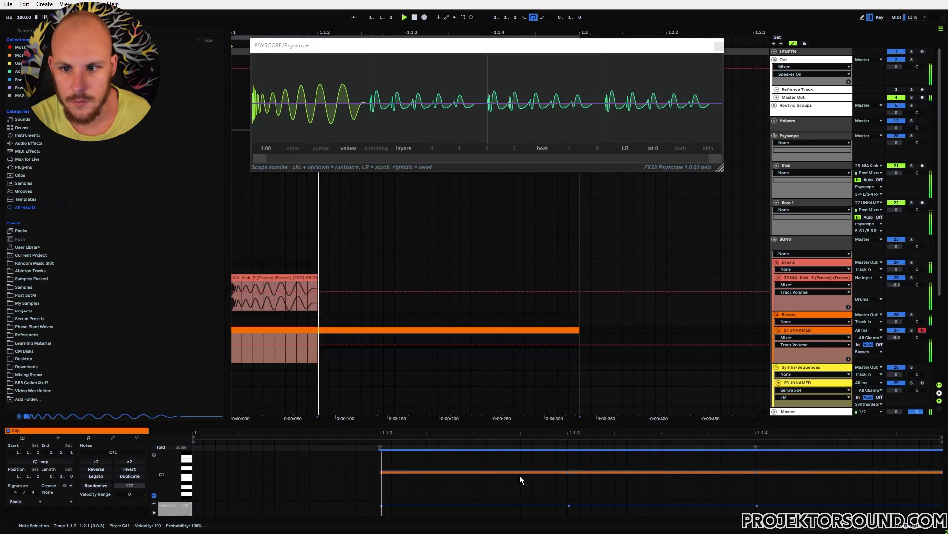
{"action": "key", "text": "Down"}
{"action": "key", "text": "Down"}
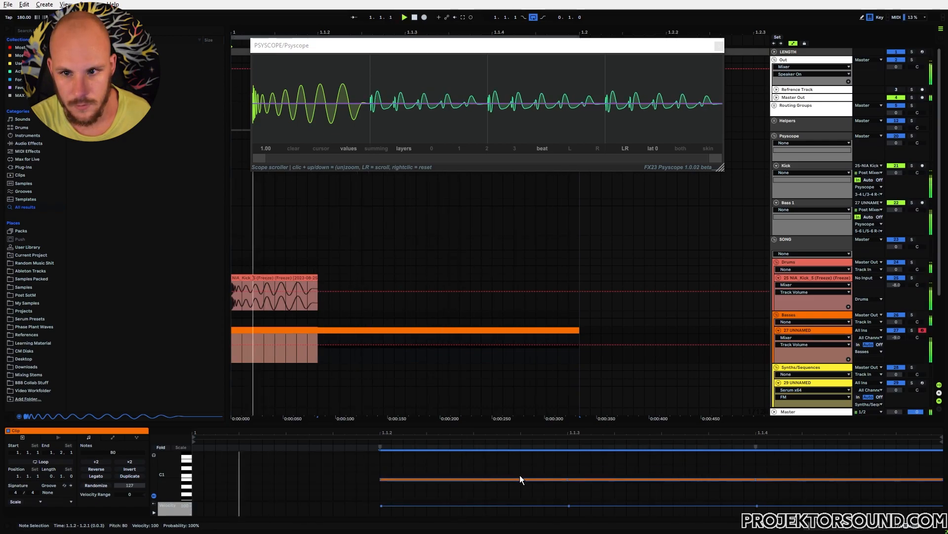
{"action": "key", "text": "Up"}
{"action": "key", "text": "Down"}
{"action": "key", "text": "Down"}
{"action": "key", "text": "Down"}
{"action": "key", "text": "Down"}
{"action": "key", "text": "Down"}
{"action": "key", "text": "Down"}
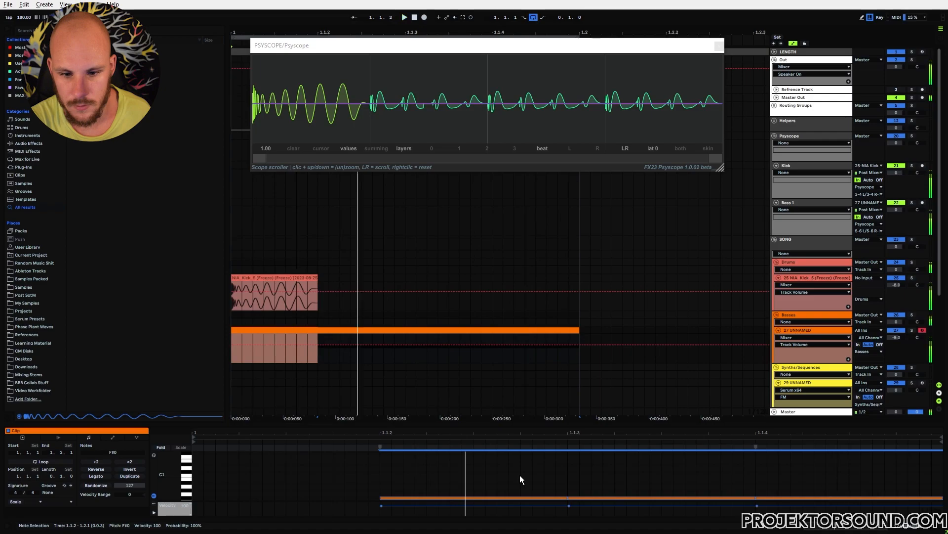
{"action": "key", "text": "space"}
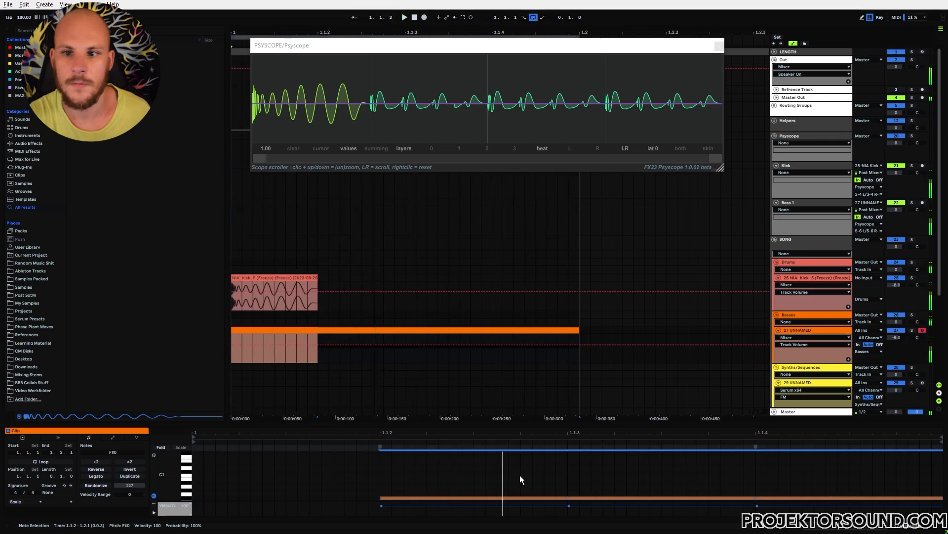
Step: Extend the arrangement loop to one full bar
{"action": "left_click", "coordinate": [302, 277]}
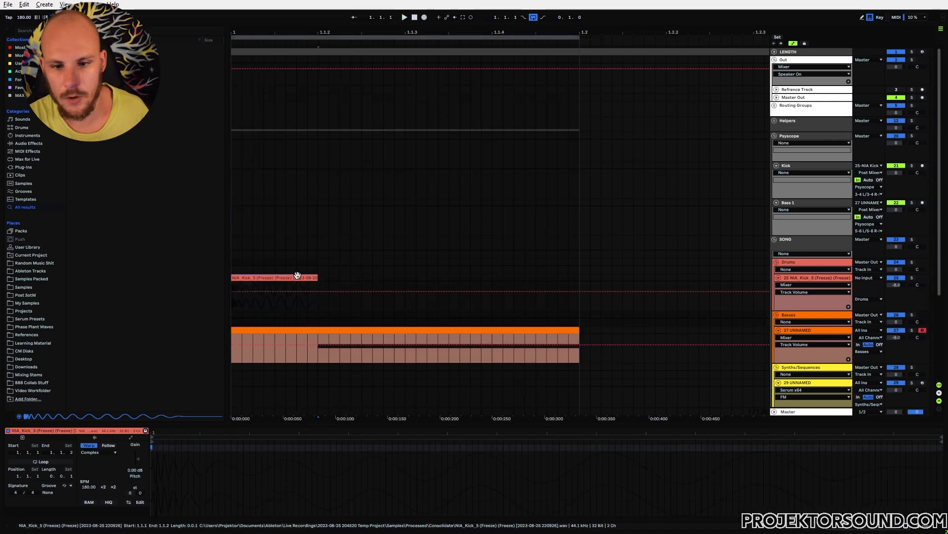
{"action": "left_click", "coordinate": [569, 327], "text": "shift"}
{"action": "mouse_move", "coordinate": [459, 35]}
{"action": "left_mouse_down"}
{"action": "mouse_move", "coordinate": [270, 32]}
{"action": "mouse_move", "coordinate": [464, 48]}
{"action": "left_mouse_up"}
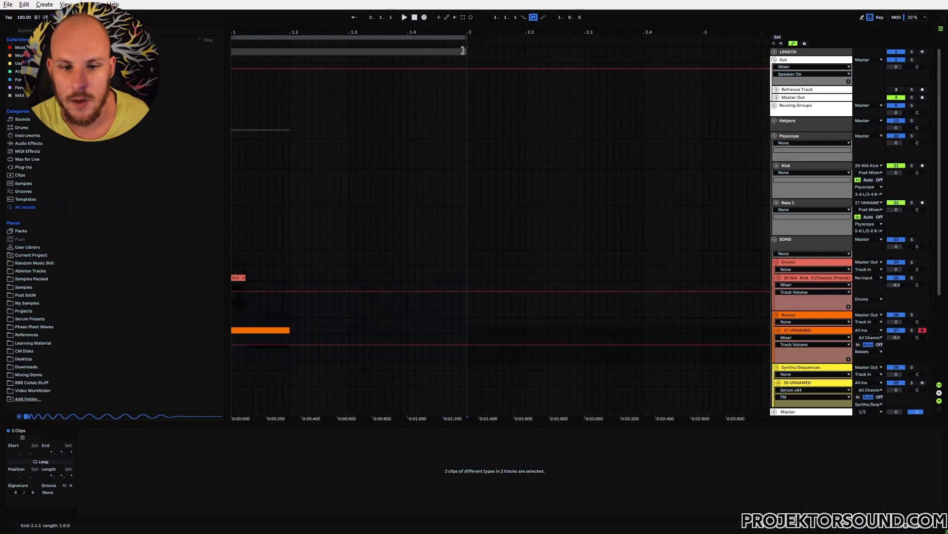
Step: Duplicate the one-beat kick and bass section three times to fill the bar, and play it
{"action": "left_click", "coordinate": [239, 278]}
{"action": "left_click", "coordinate": [277, 334], "text": "shift"}
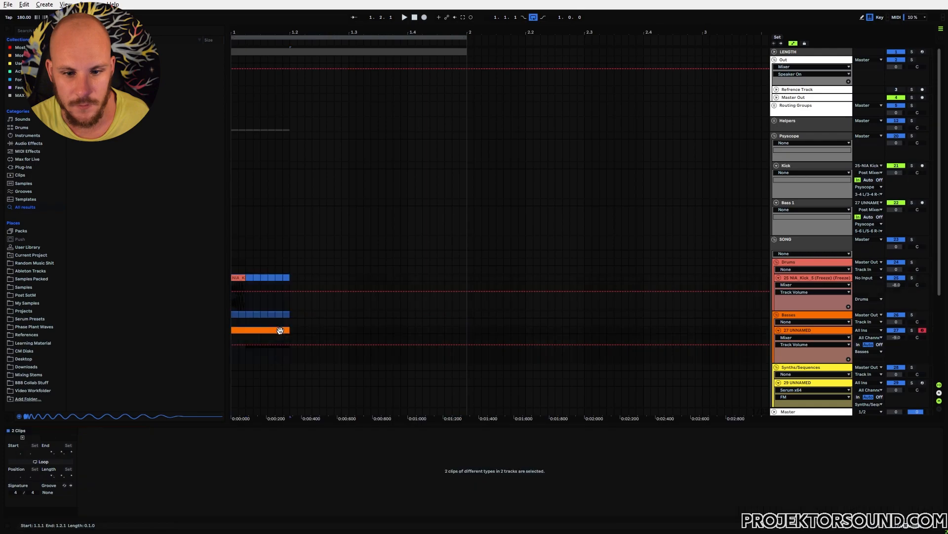
{"action": "key", "text": "ctrl+d"}
{"action": "key", "text": "ctrl+d"}
{"action": "key", "text": "ctrl+d"}
{"action": "key", "text": "space"}
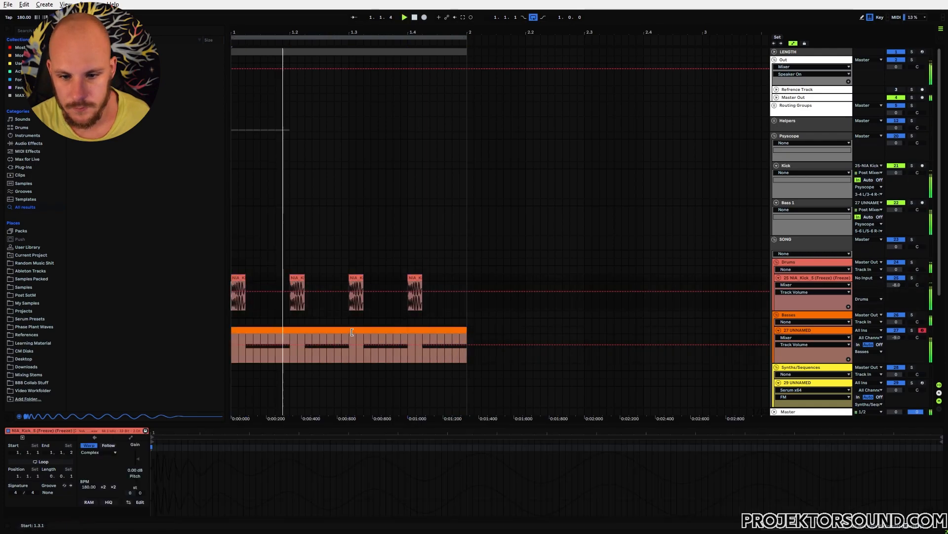
Step: Fold the kick and bass tracks, and audition the open hat samples in the NIA_HATS folder
{"action": "left_click", "coordinate": [779, 278]}
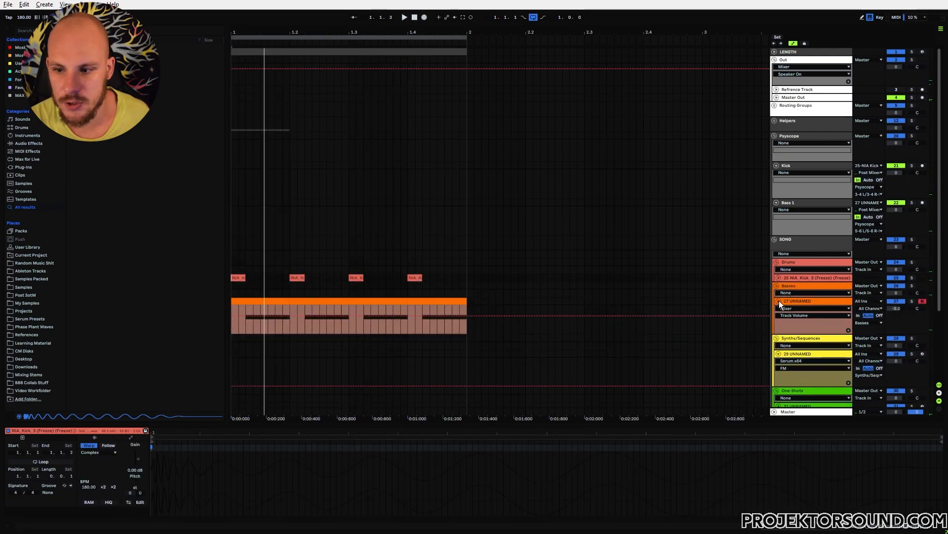
{"action": "left_click", "coordinate": [779, 301]}
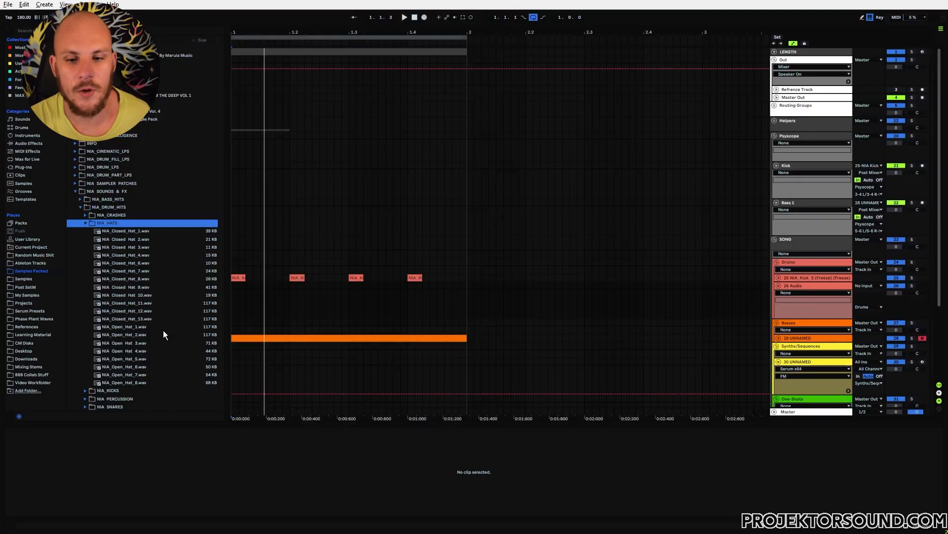
{"action": "left_click", "coordinate": [131, 343]}
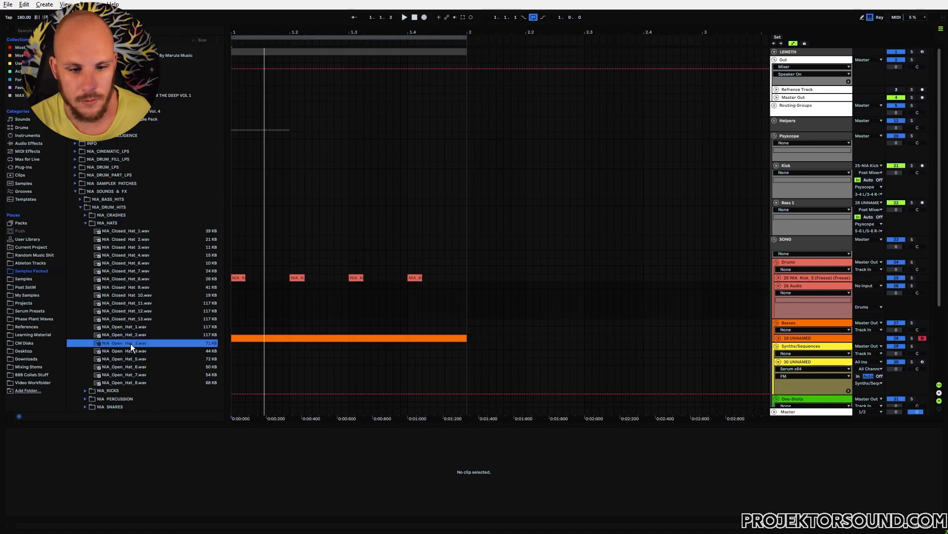
{"action": "left_click", "coordinate": [128, 350]}
{"action": "left_click", "coordinate": [135, 359]}
{"action": "left_click", "coordinate": [137, 334]}
{"action": "left_click", "coordinate": [135, 360]}
Step: Place NIA_Open_Hat_5 on the empty drum audio track at the first offbeat, 1.1.3, and play the loop
{"action": "mouse_move", "coordinate": [118, 364]}
{"action": "left_mouse_down"}
{"action": "mouse_move", "coordinate": [213, 354]}
{"action": "mouse_move", "coordinate": [259, 304]}
{"action": "mouse_move", "coordinate": [246, 305]}
{"action": "mouse_move", "coordinate": [274, 287]}
{"action": "mouse_move", "coordinate": [297, 286]}
{"action": "left_mouse_up"}
{"action": "left_click", "coordinate": [258, 300]}
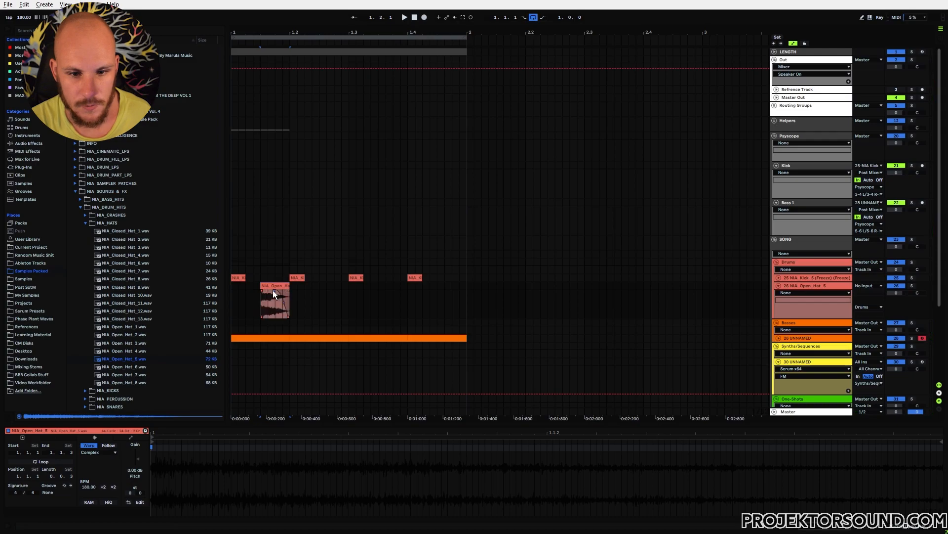
{"action": "left_click", "coordinate": [285, 301]}
{"action": "key", "text": "space"}
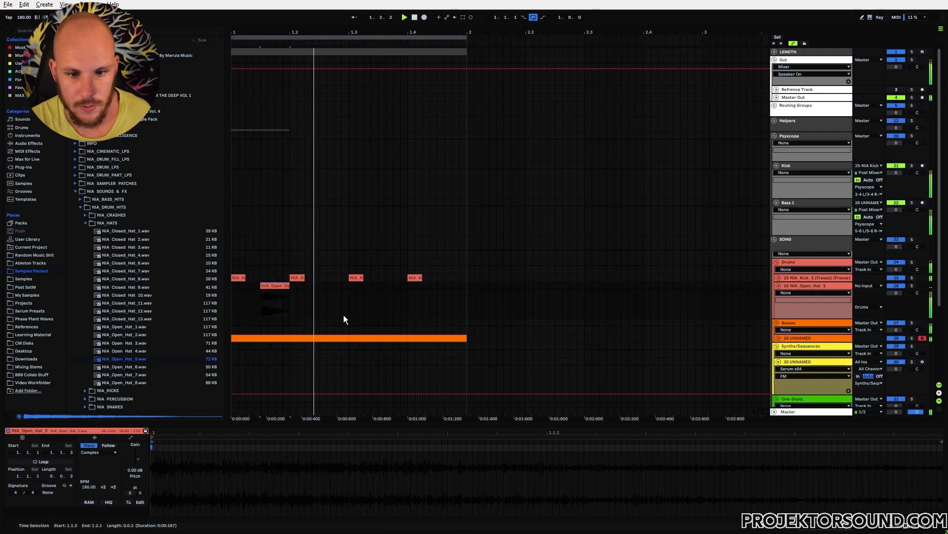
Step: Group the open hat track and set the new group's volume to -11 dB
{"action": "left_click", "coordinate": [825, 287]}
{"action": "key", "text": "ctrl+g"}
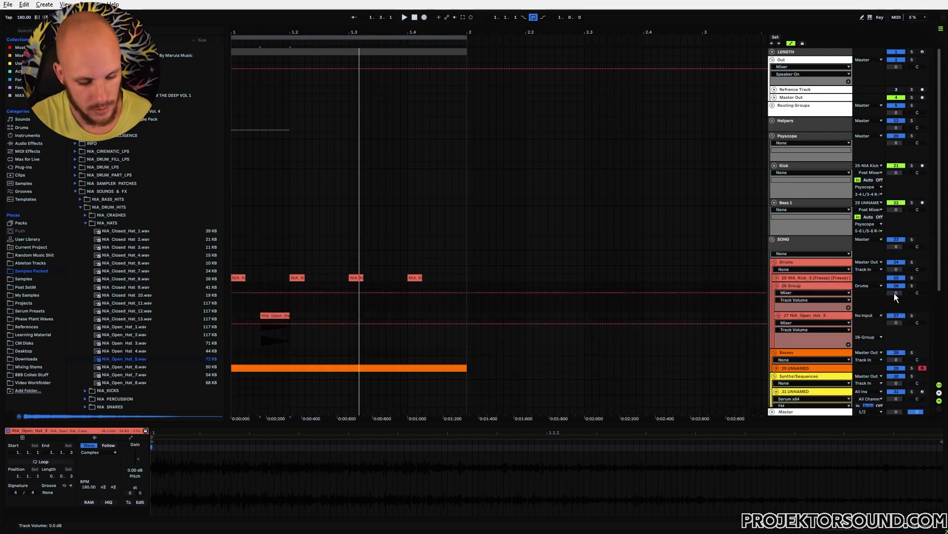
{"action": "left_click", "coordinate": [894, 292]}
{"action": "type", "text": "-11"}
{"action": "key", "text": "Return"}
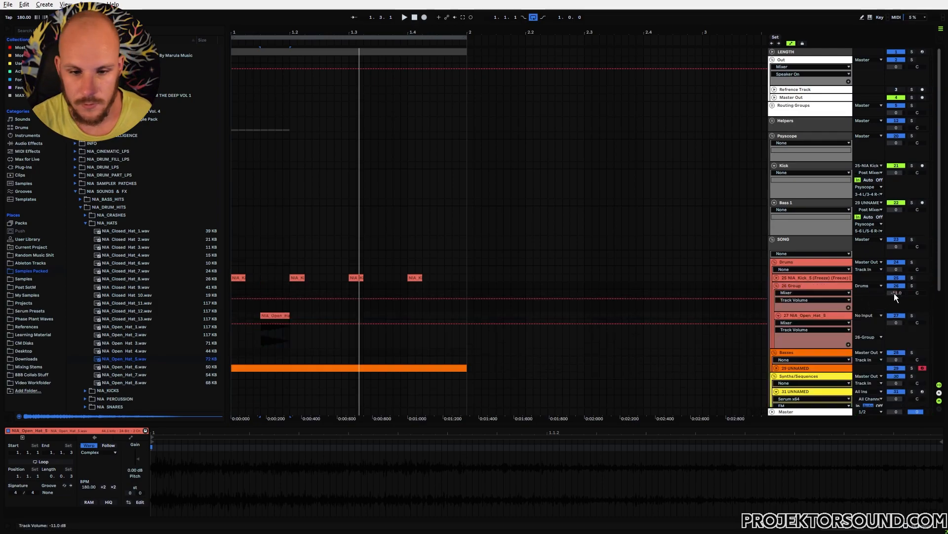
Step: Duplicate the open hat across the bar so it lands on all four offbeats, and play the loop
{"action": "left_click", "coordinate": [231, 288]}
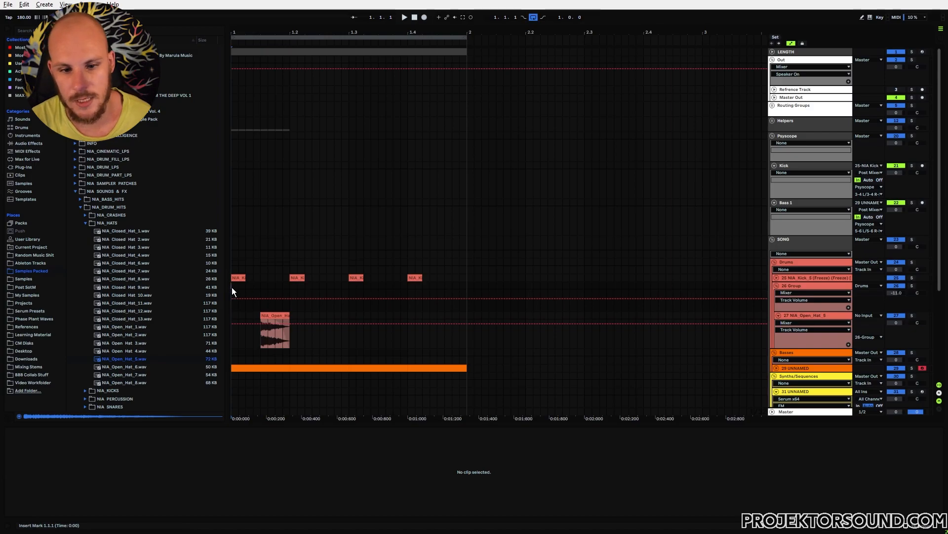
{"action": "left_click", "coordinate": [271, 315]}
{"action": "left_click", "coordinate": [234, 313], "text": "shift"}
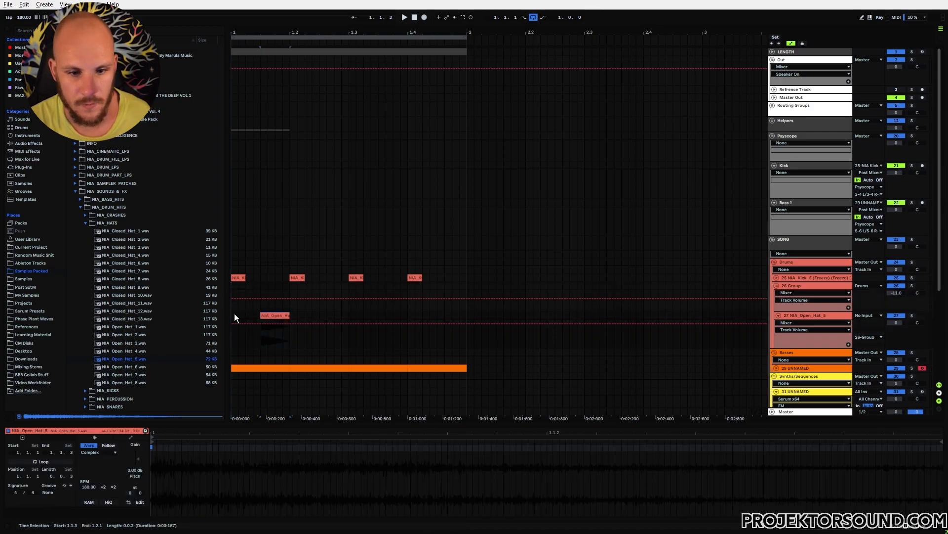
{"action": "key", "text": "ctrl+d"}
{"action": "key", "text": "ctrl+d"}
{"action": "key", "text": "ctrl+d"}
{"action": "left_click", "coordinate": [233, 286]}
{"action": "key", "text": "space"}
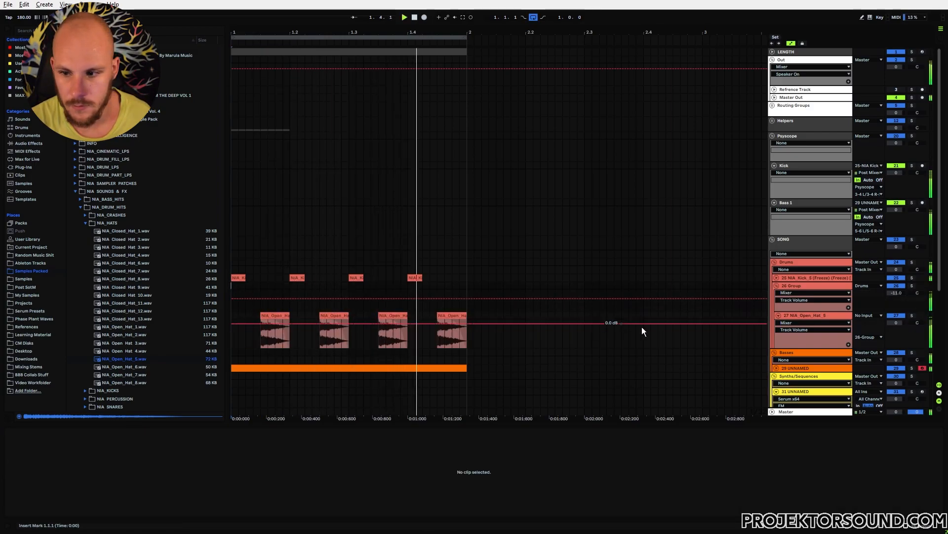
Step: Add an audio track below the open hat, audition closed hats, and place NIA_Closed_Hat_12 at the start of the bar
{"action": "left_click", "coordinate": [805, 315]}
{"action": "key", "text": "ctrl+t"}
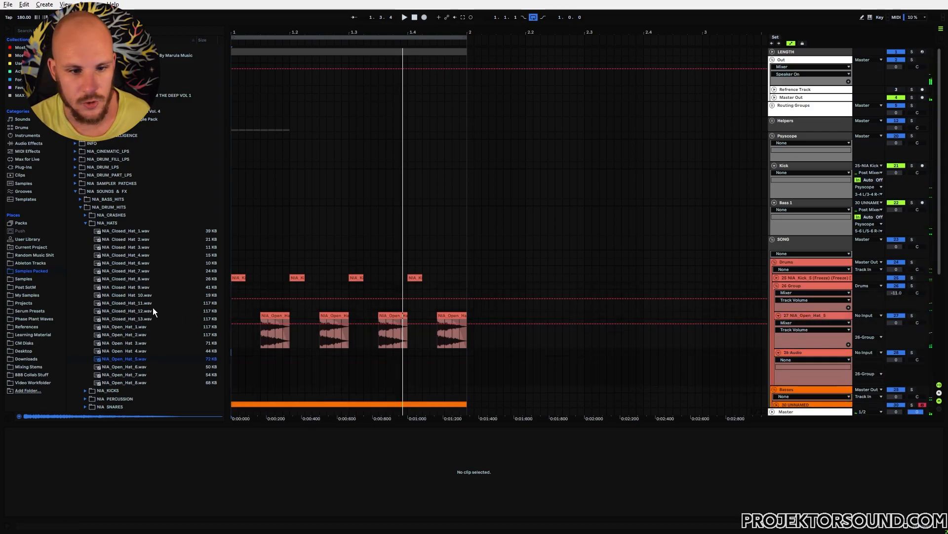
{"action": "left_click", "coordinate": [121, 263]}
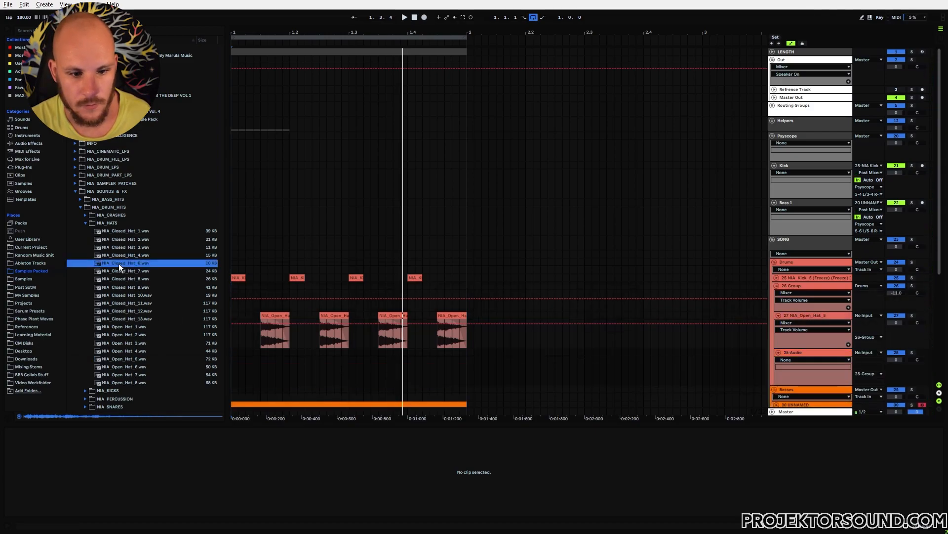
{"action": "left_click", "coordinate": [127, 255]}
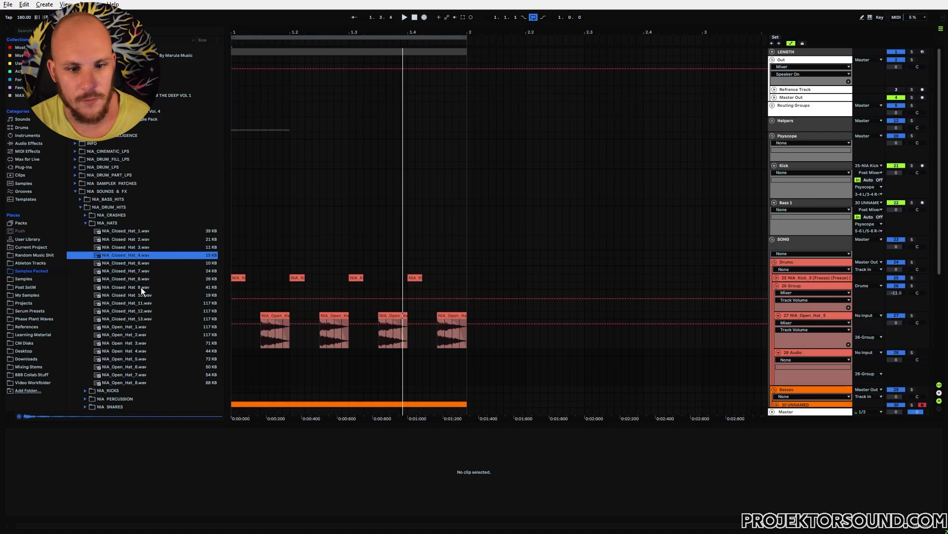
{"action": "left_click", "coordinate": [132, 301]}
{"action": "left_click", "coordinate": [132, 310]}
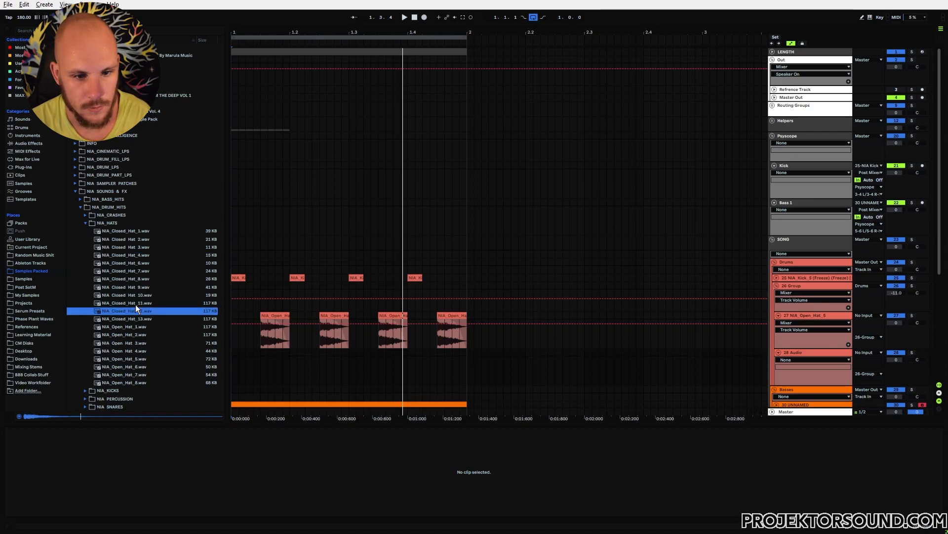
{"action": "left_click_drag", "start_coordinate": [134, 310], "coordinate": [245, 366]}
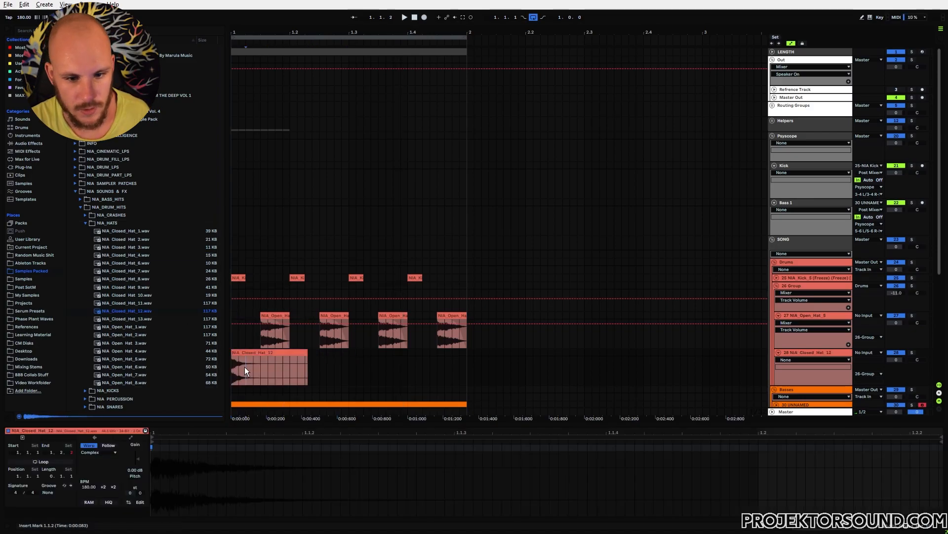
Step: Repeat the closed hat as sixteenth-note clips across the full bar and play the loop
{"action": "left_click", "coordinate": [237, 351], "text": "shift"}
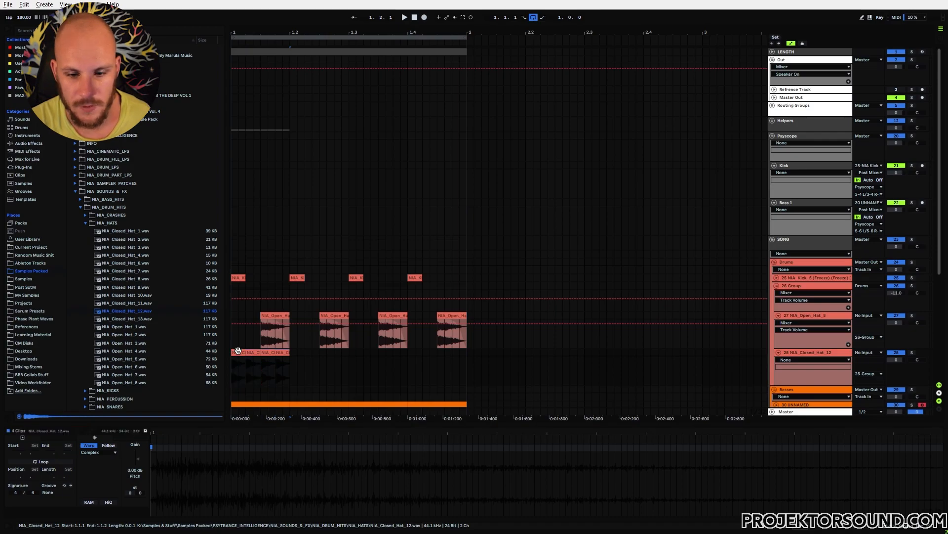
{"action": "key", "text": "ctrl+d"}
{"action": "key", "text": "ctrl+d"}
{"action": "key", "text": "ctrl+d"}
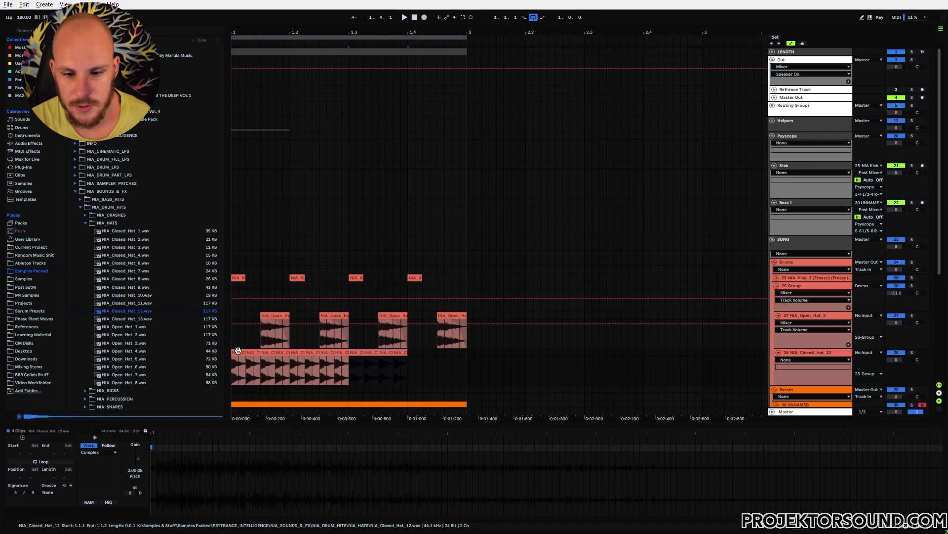
{"action": "left_click", "coordinate": [234, 337]}
{"action": "key", "text": "space"}
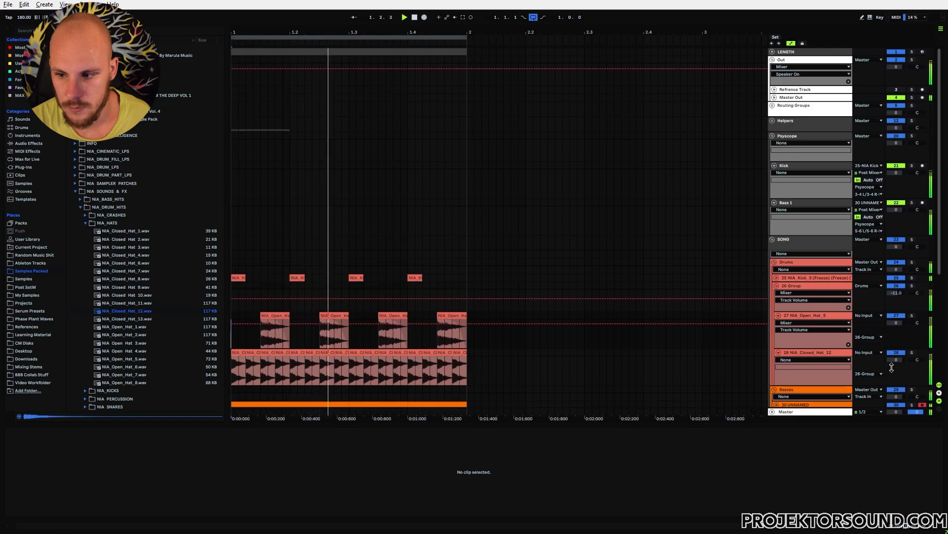
Step: Insert the LFOTool modulation plug-in on the closed hat track
{"action": "key", "text": "space"}
{"action": "double_click", "coordinate": [797, 353]}
{"action": "right_click", "coordinate": [345, 361]}
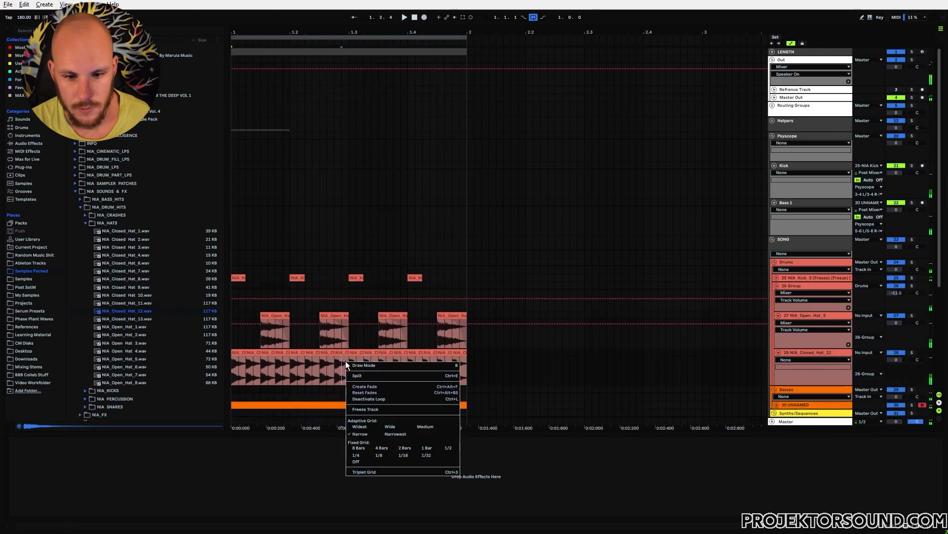
{"action": "right_click", "coordinate": [346, 360]}
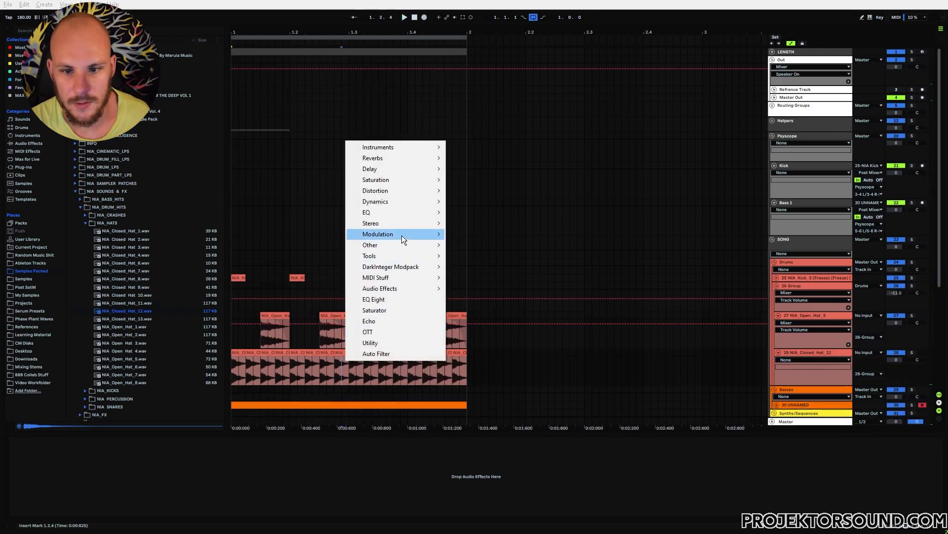
{"action": "mouse_move", "coordinate": [402, 235]}
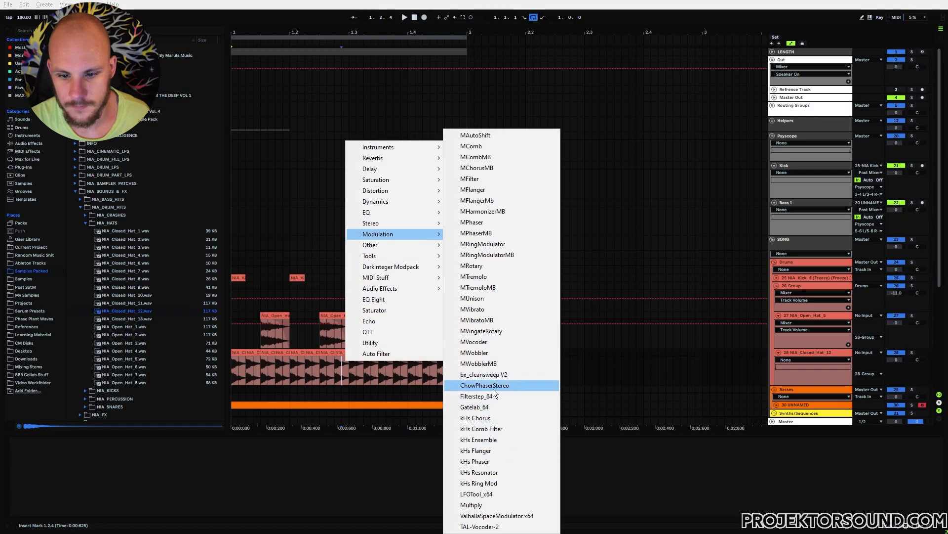
{"action": "left_click", "coordinate": [482, 494]}
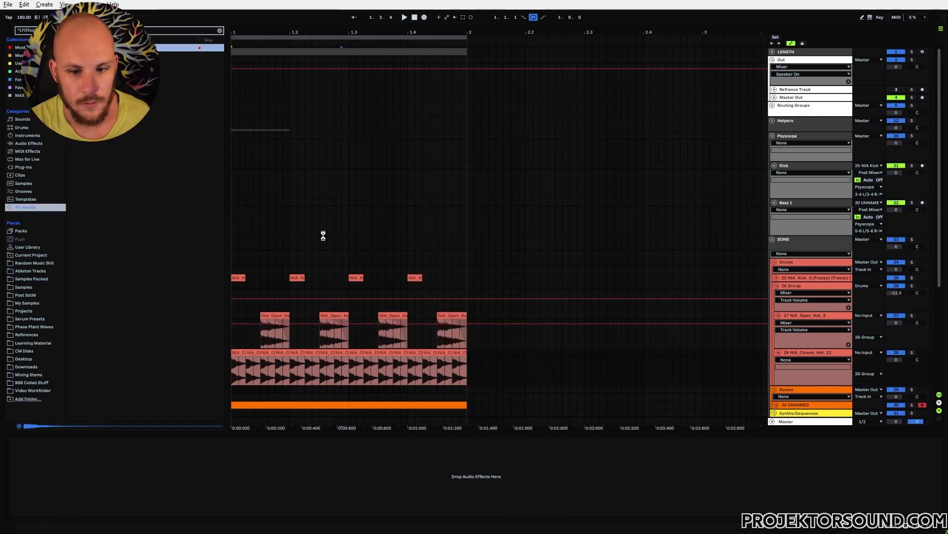
Step: Shape the closed hat's LFOTool curve by lowering its start and moving the final peak earlier, and check it during playback
{"action": "left_click_drag", "start_coordinate": [313, 164], "coordinate": [314, 174]}
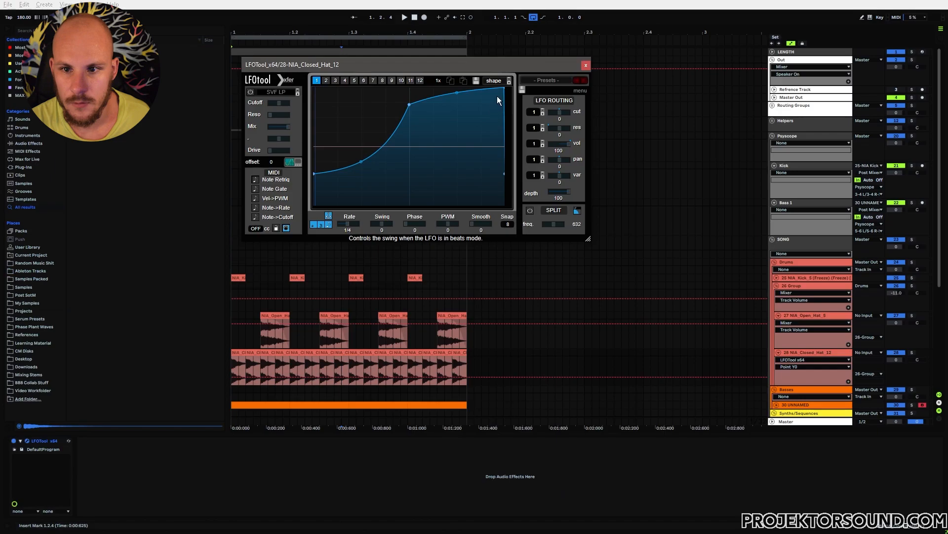
{"action": "left_click_drag", "start_coordinate": [503, 89], "coordinate": [483, 88]}
{"action": "key", "text": "space"}
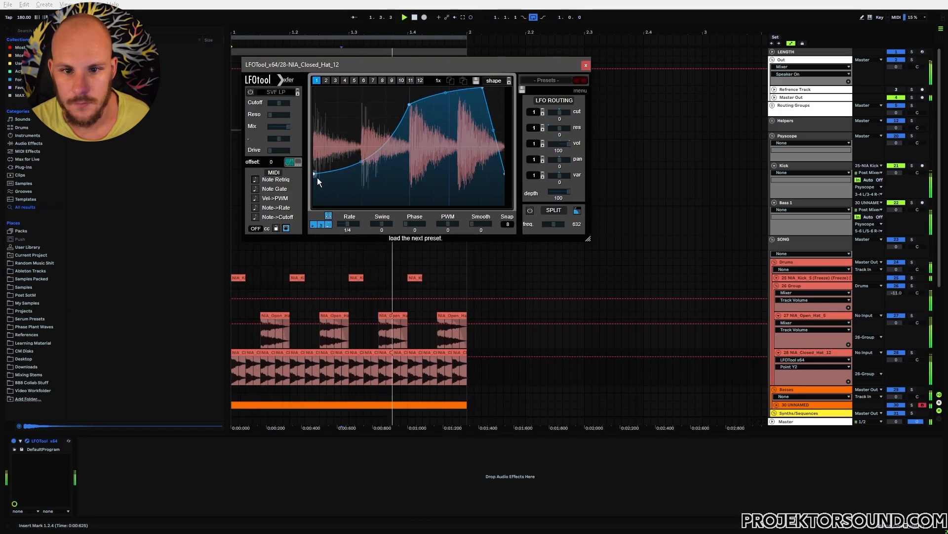
{"action": "left_click", "coordinate": [586, 66]}
{"action": "key", "text": "space"}
Step: Fold the open and closed hat tracks and add another audio track to their group
{"action": "left_click", "coordinate": [779, 316]}
{"action": "left_click", "coordinate": [779, 323]}
{"action": "key", "text": "ctrl+t"}
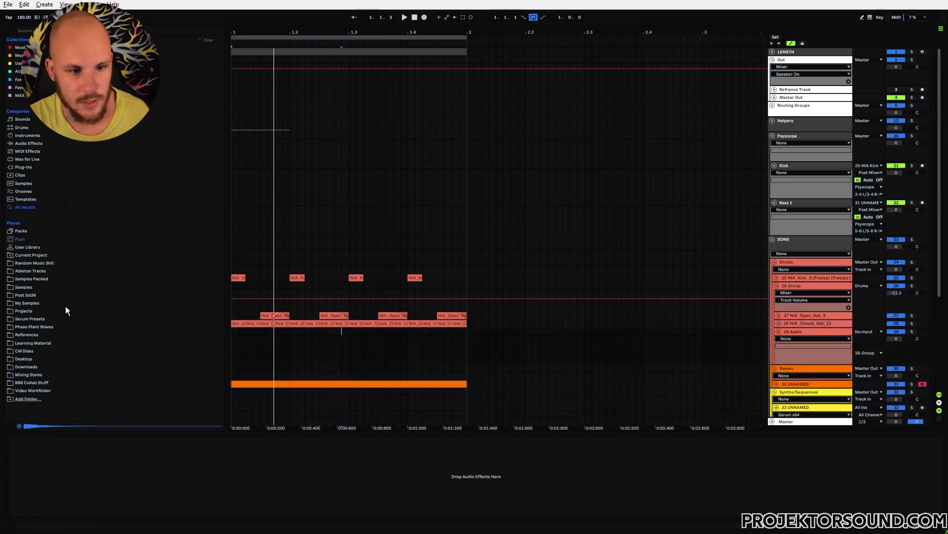
Step: Find Projektor Snare 6 B in Projektor Psychedelic Drumpack Vol. 1 and place it on the new track at beat 1.2
{"action": "left_click", "coordinate": [36, 302]}
{"action": "left_click", "coordinate": [72, 152]}
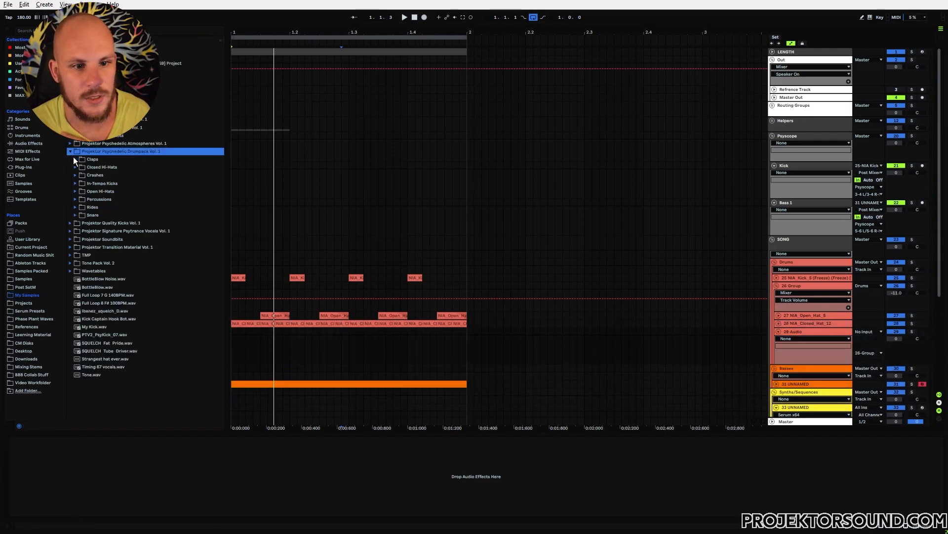
{"action": "left_click", "coordinate": [75, 215]}
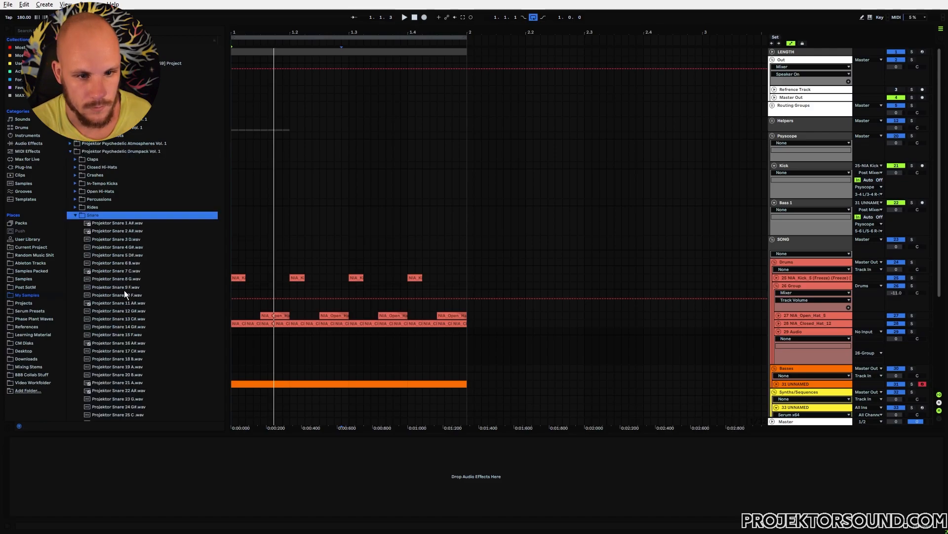
{"action": "left_click", "coordinate": [121, 263]}
{"action": "left_click_drag", "start_coordinate": [128, 263], "coordinate": [291, 348]}
Step: Insert an EQ Eight on the snare track and expand its frequency display
{"action": "right_click", "coordinate": [365, 349]}
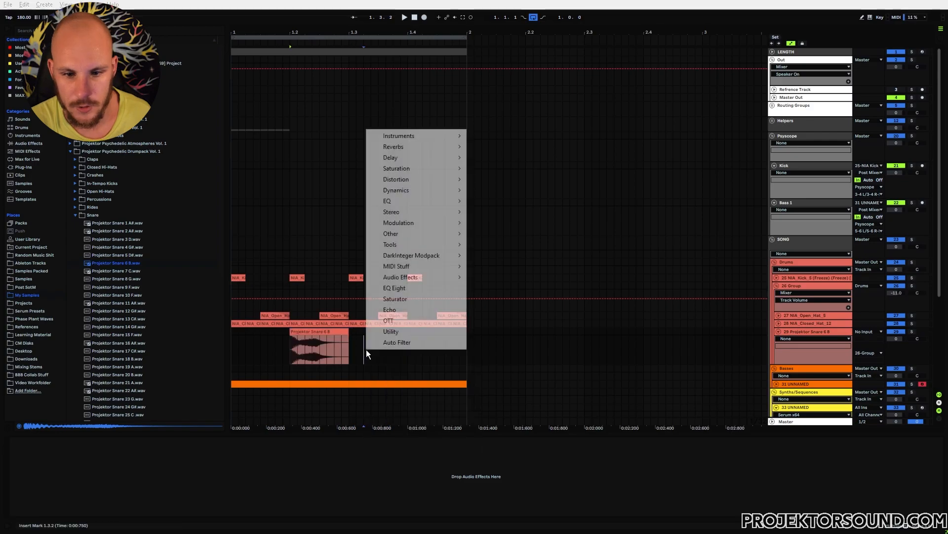
{"action": "left_click", "coordinate": [420, 300]}
{"action": "left_click", "coordinate": [416, 287]}
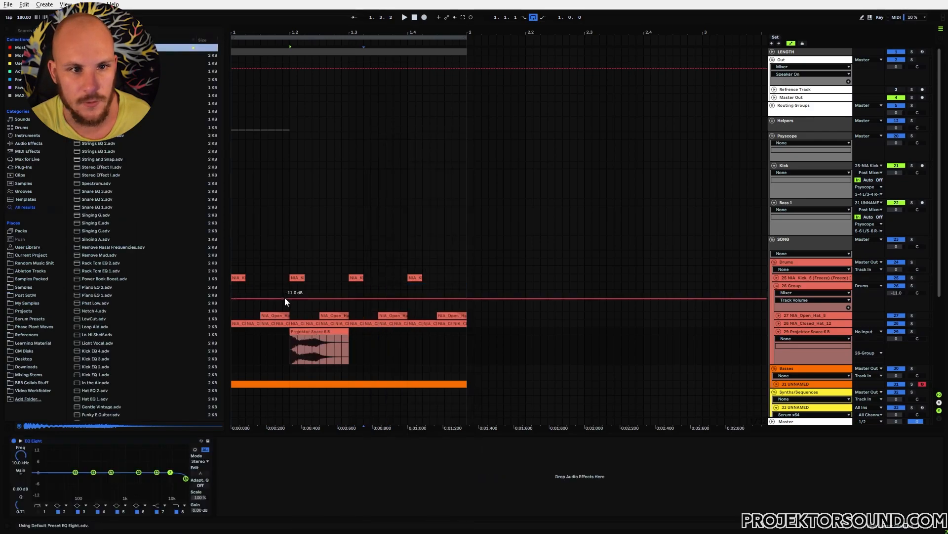
{"action": "left_click", "coordinate": [20, 440]}
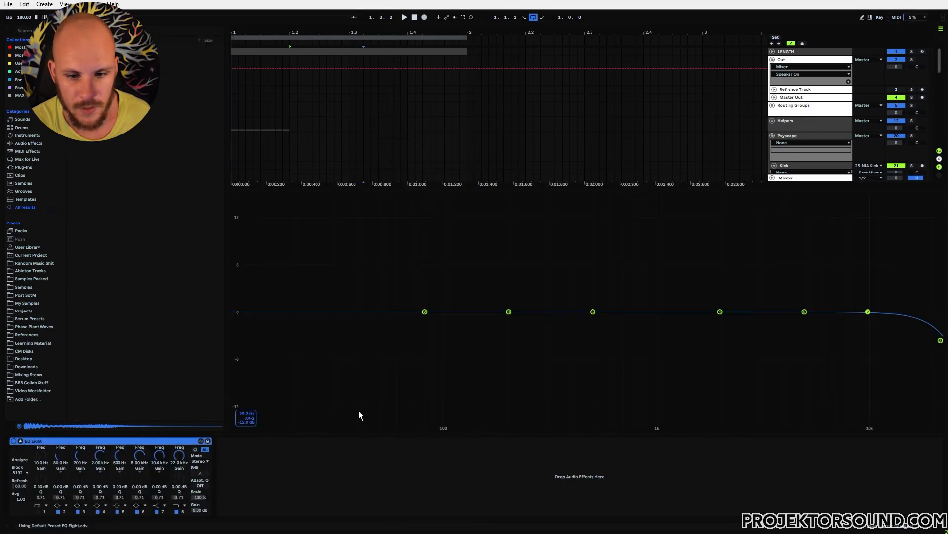
Step: Enable the snare EQ's first band as a low cut at about 240 Hz with a Q of about 0.38 during playback
{"action": "key", "text": "space"}
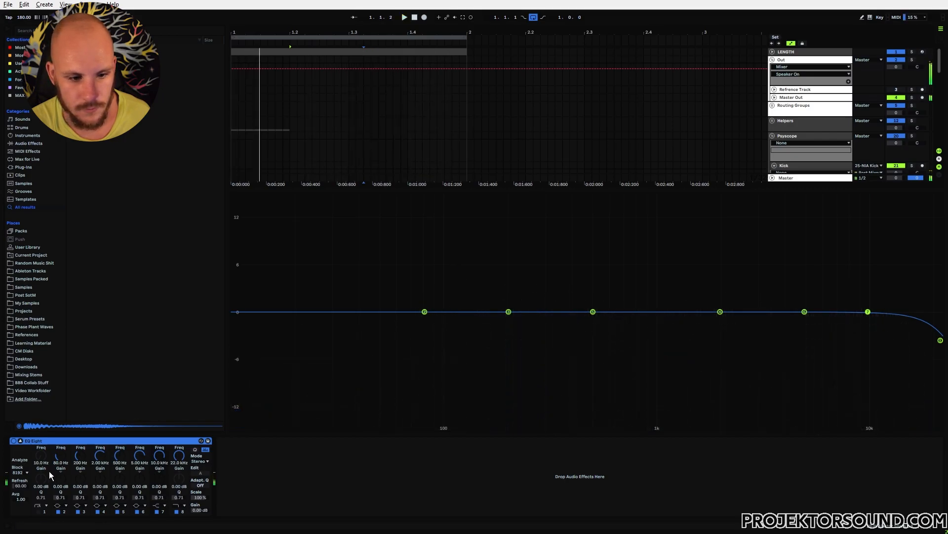
{"action": "left_click", "coordinate": [38, 511]}
{"action": "left_click_drag", "start_coordinate": [41, 454], "coordinate": [41, 433]}
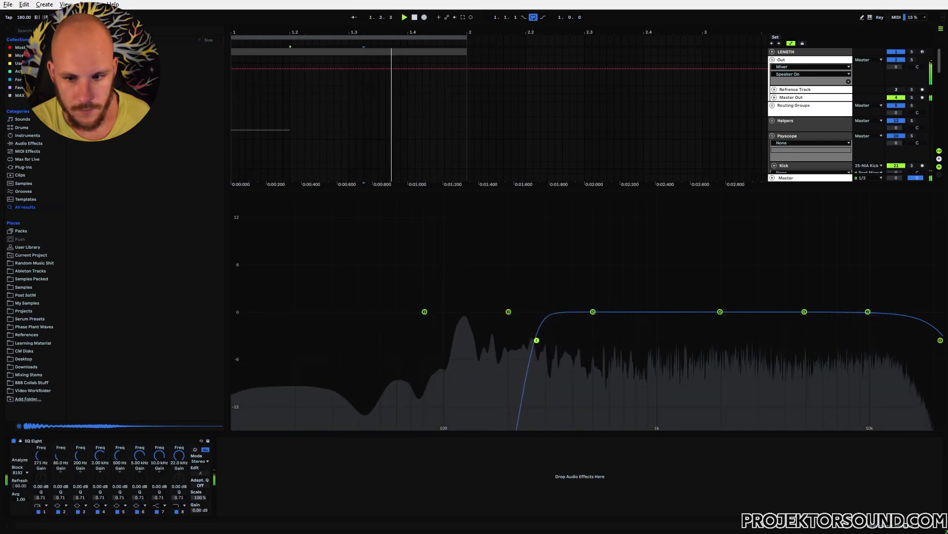
{"action": "left_click_drag", "start_coordinate": [535, 340], "coordinate": [525, 368]}
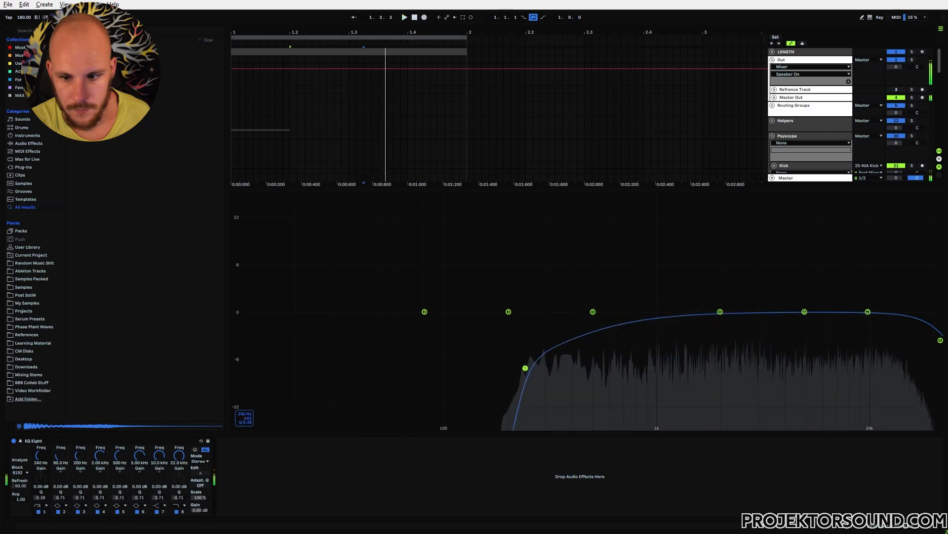
Step: Boost the snare about 7.7 dB at 1.66 kHz, cut about 3.2 dB at 4.55 kHz, and set the high cut to about 15.3 kHz
{"action": "left_click_drag", "start_coordinate": [593, 311], "coordinate": [704, 253]}
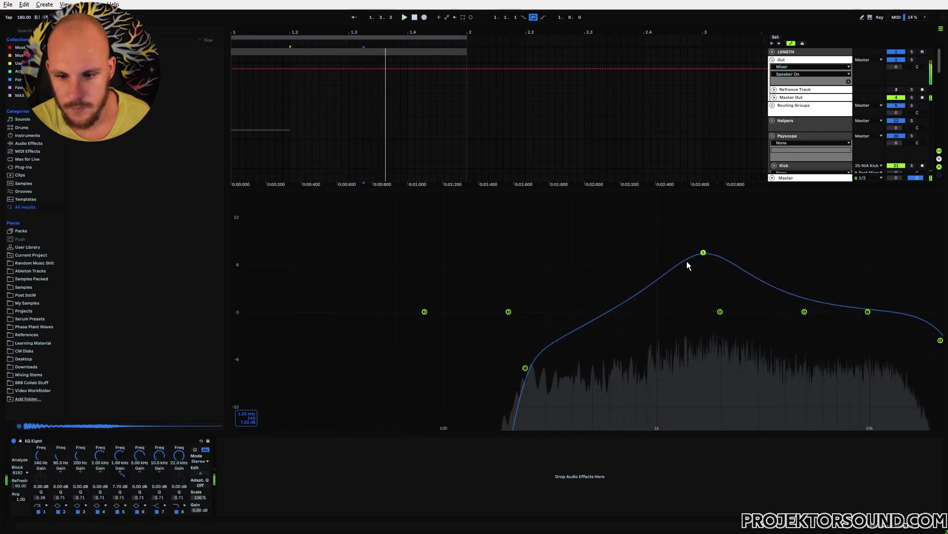
{"action": "left_click_drag", "start_coordinate": [720, 312], "coordinate": [796, 336]}
{"action": "left_click_drag", "start_coordinate": [940, 340], "coordinate": [908, 315]}
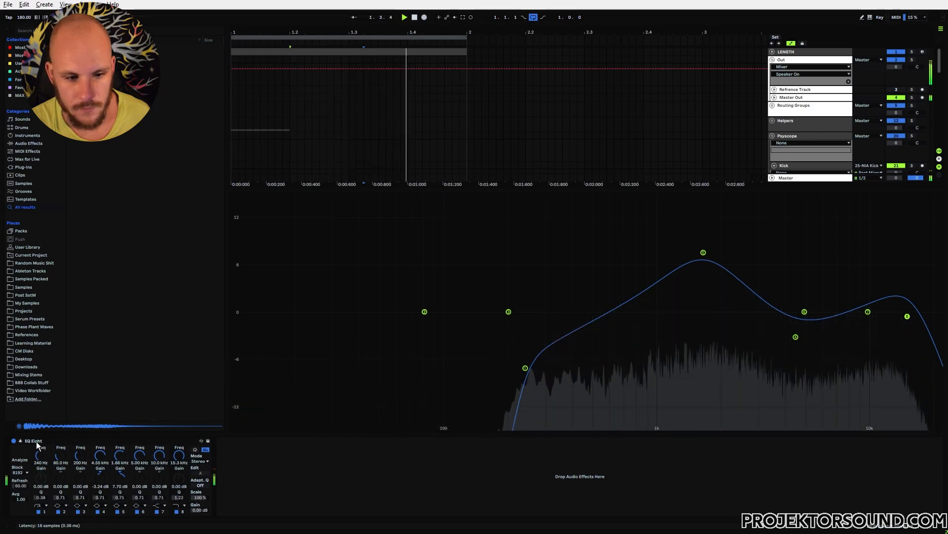
Step: Collapse the snare EQ's expanded display, shorten the snare clip to about three-eighths of a beat, and adjust its fade-out
{"action": "left_click", "coordinate": [21, 440]}
{"action": "key", "text": "space"}
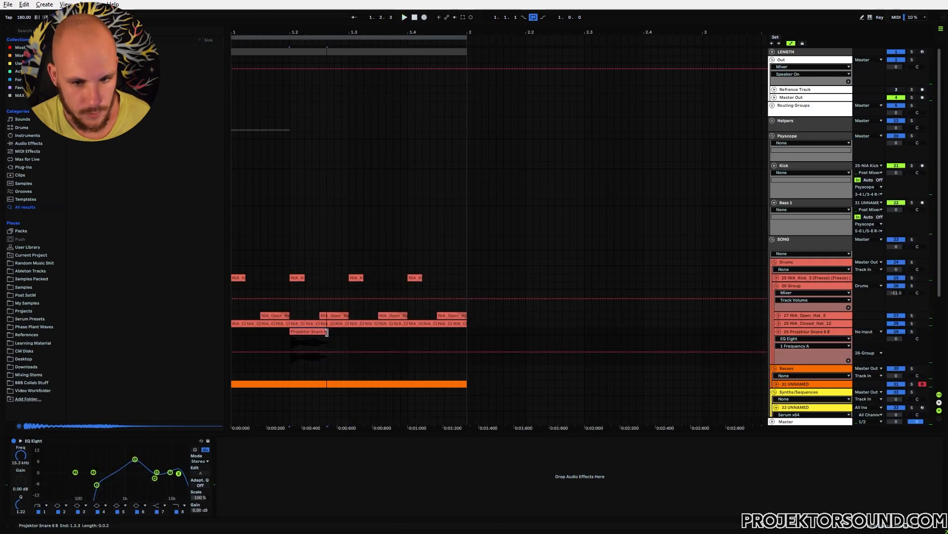
{"action": "left_click_drag", "start_coordinate": [314, 336], "coordinate": [300, 337]}
{"action": "key", "text": "f"}
{"action": "key", "text": "space"}
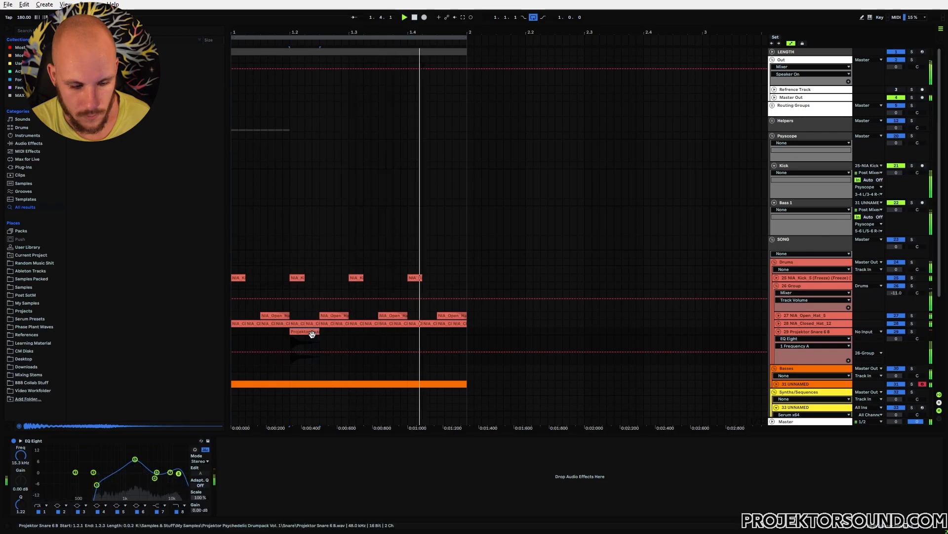
{"action": "key", "text": "f"}
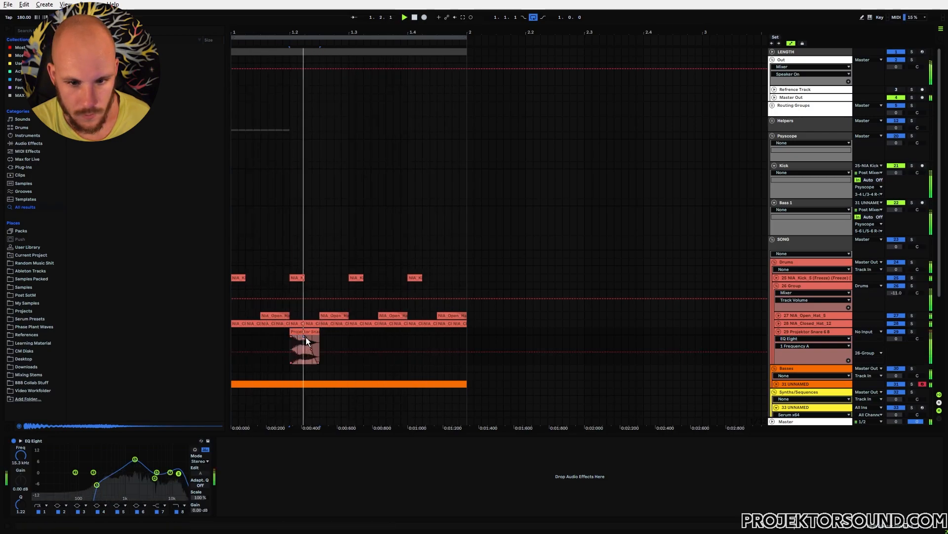
{"action": "key", "text": "f"}
{"action": "left_click_drag", "start_coordinate": [320, 333], "coordinate": [314, 333]}
{"action": "key", "text": "f"}
{"action": "key", "text": "f"}
Step: Duplicate the first half bar of the snare track into the second half of the bar
{"action": "left_click", "coordinate": [345, 331]}
{"action": "left_click", "coordinate": [226, 333], "text": "shift"}
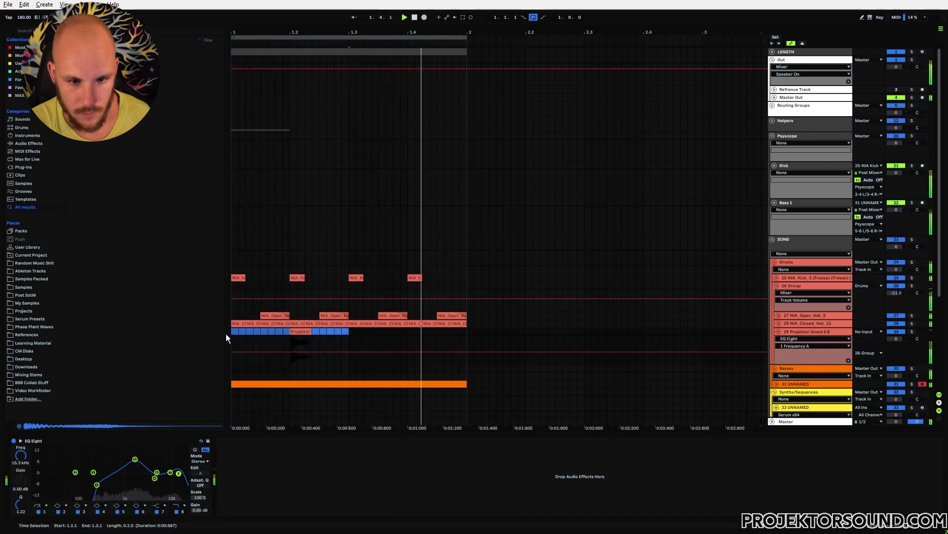
{"action": "key", "text": "ctrl+d"}
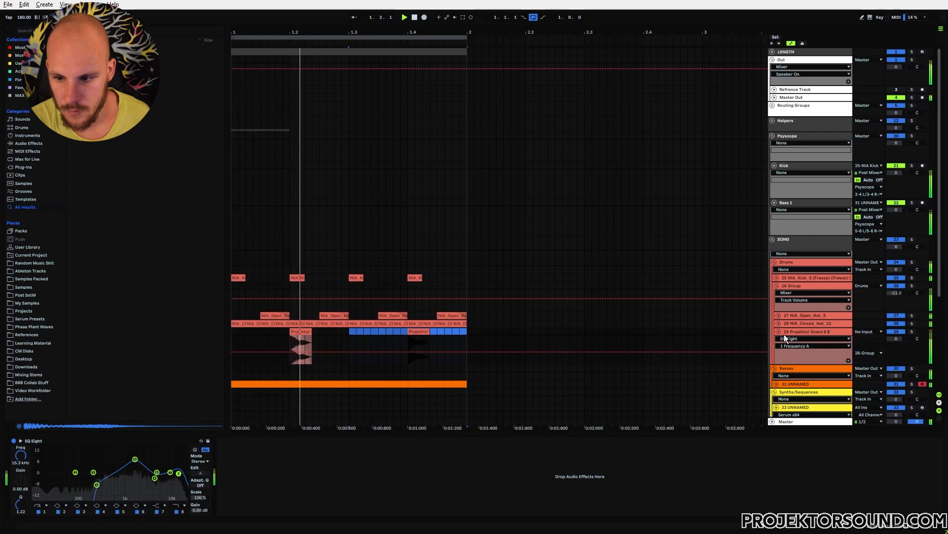
Step: Move the first snare clip to beat 1.3, delete the copy at beat 1.4, and play the loop from the start
{"action": "left_click", "coordinate": [275, 333]}
{"action": "left_click_drag", "start_coordinate": [299, 334], "coordinate": [360, 338]}
{"action": "left_click", "coordinate": [420, 331]}
{"action": "key", "text": "Delete"}
{"action": "left_click", "coordinate": [237, 332]}
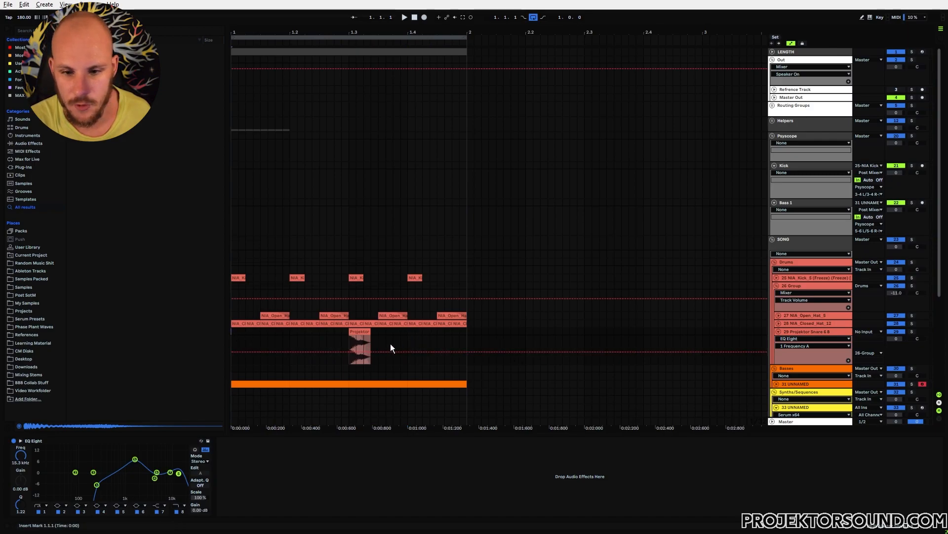
{"action": "key", "text": "space"}
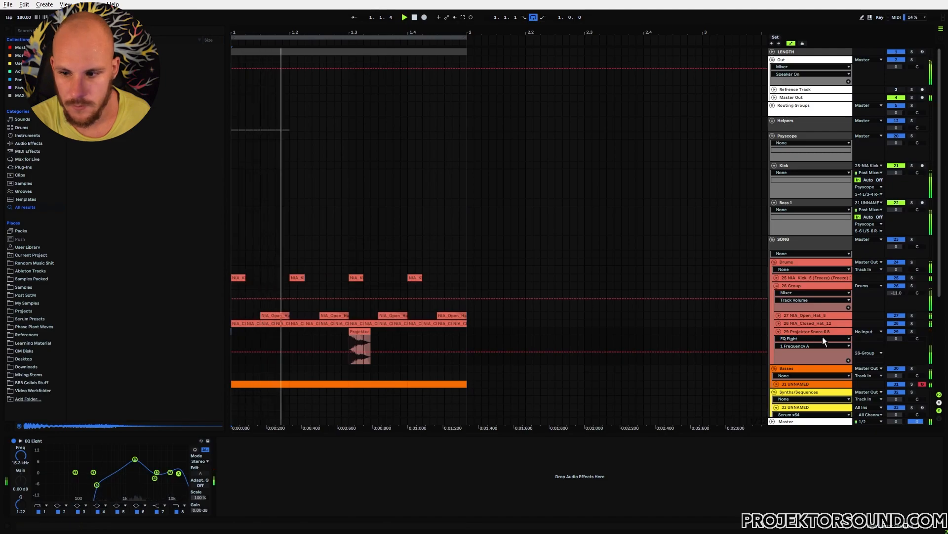
Step: Fold the snare track and duplicate the one-bar drum and bass arrangement until it fills eight bars
{"action": "left_click", "coordinate": [779, 332]}
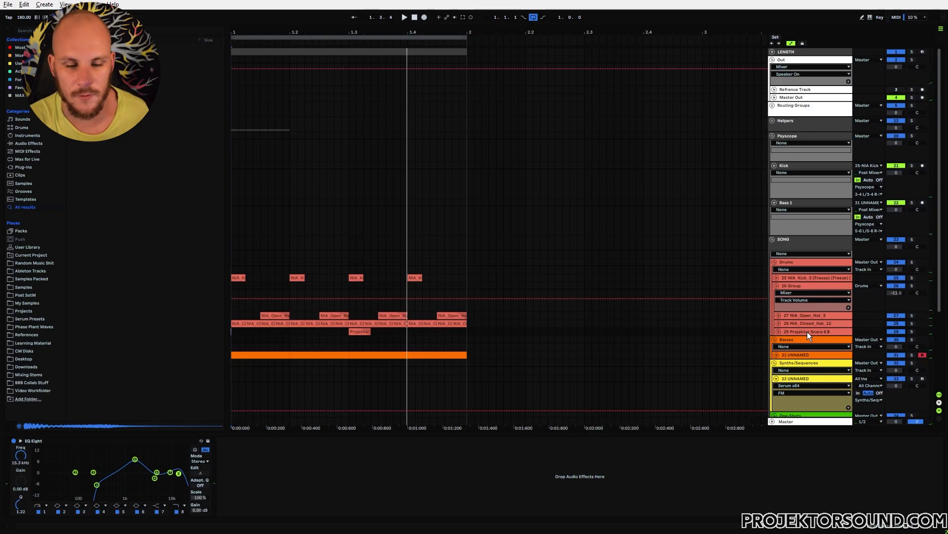
{"action": "scroll", "coordinate": [807, 331], "scroll_direction": "down", "scroll_amount": 5}
{"action": "left_click_drag", "start_coordinate": [468, 242], "coordinate": [218, 171]}
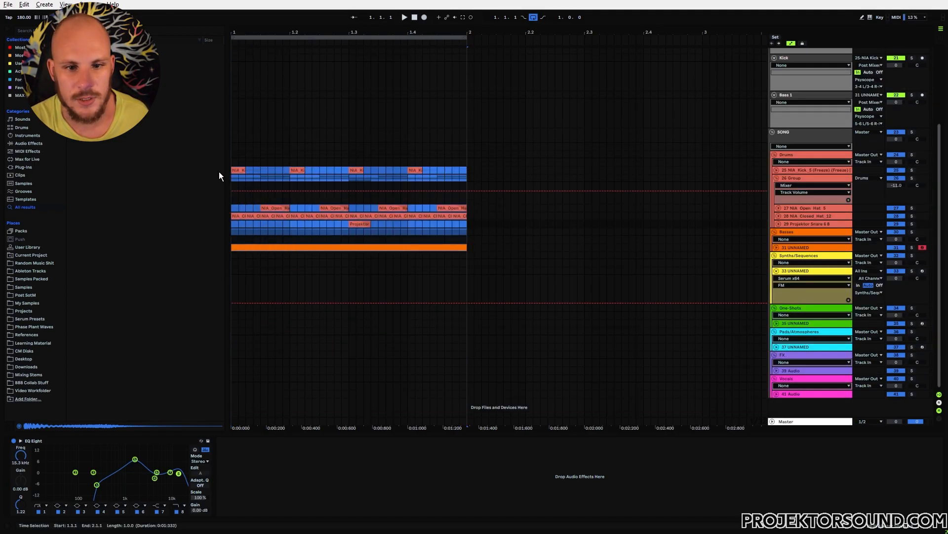
{"action": "key", "text": "ctrl+d"}
{"action": "key", "text": "ctrl+d"}
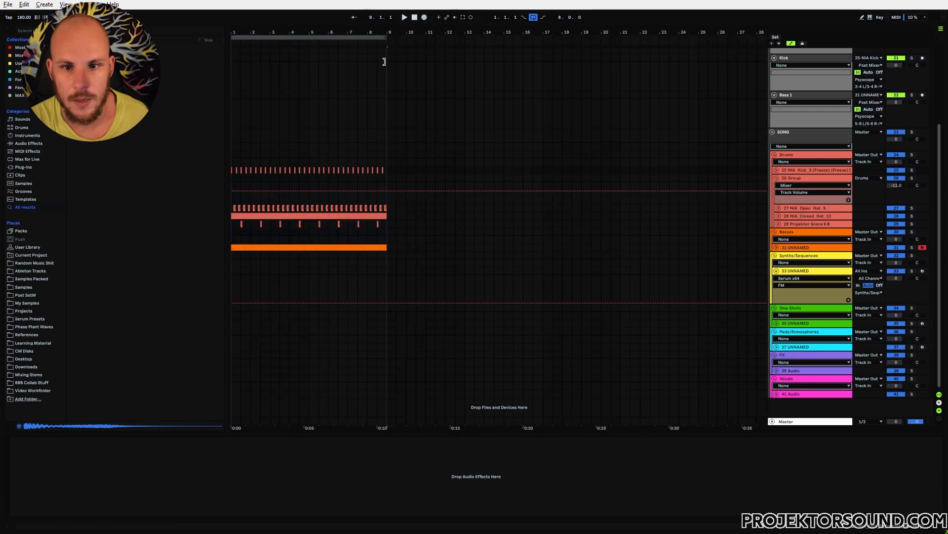
Step: Extend the LENGTH track's clip to bar 9 and fold the Psyscope and Out groups
{"action": "scroll", "coordinate": [327, 206], "scroll_direction": "up", "scroll_amount": 5}
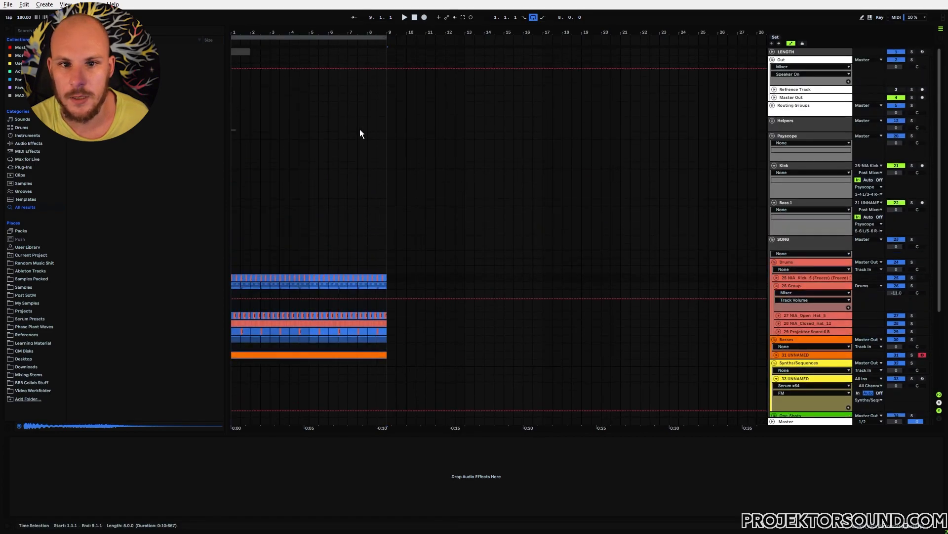
{"action": "left_click_drag", "start_coordinate": [249, 51], "coordinate": [387, 53]}
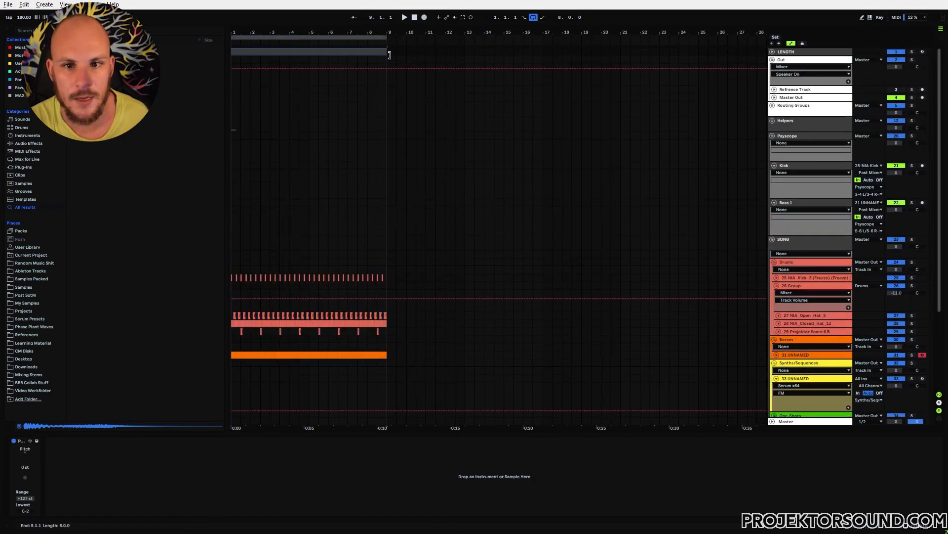
{"action": "left_click", "coordinate": [772, 135]}
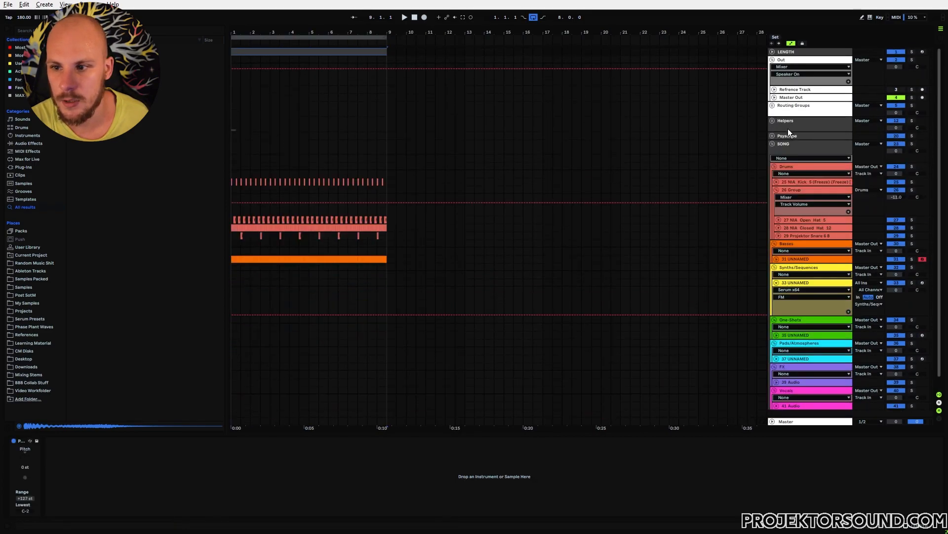
{"action": "left_click", "coordinate": [772, 59]}
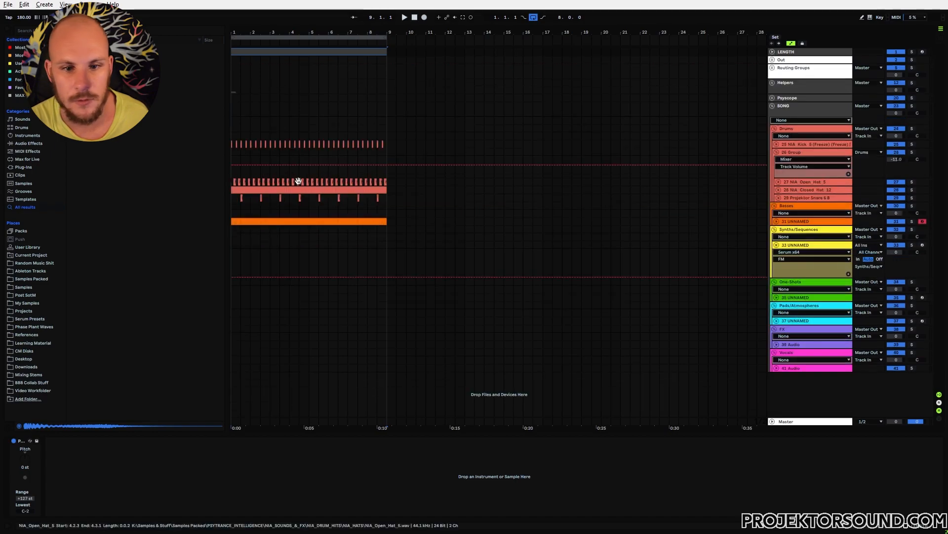
Step: Create an eight-bar MIDI clip on the 33 UNNAMED synth track and fill it with one sustained F#3 note
{"action": "left_click", "coordinate": [234, 207]}
{"action": "left_click_drag", "start_coordinate": [241, 33], "coordinate": [267, 38]}
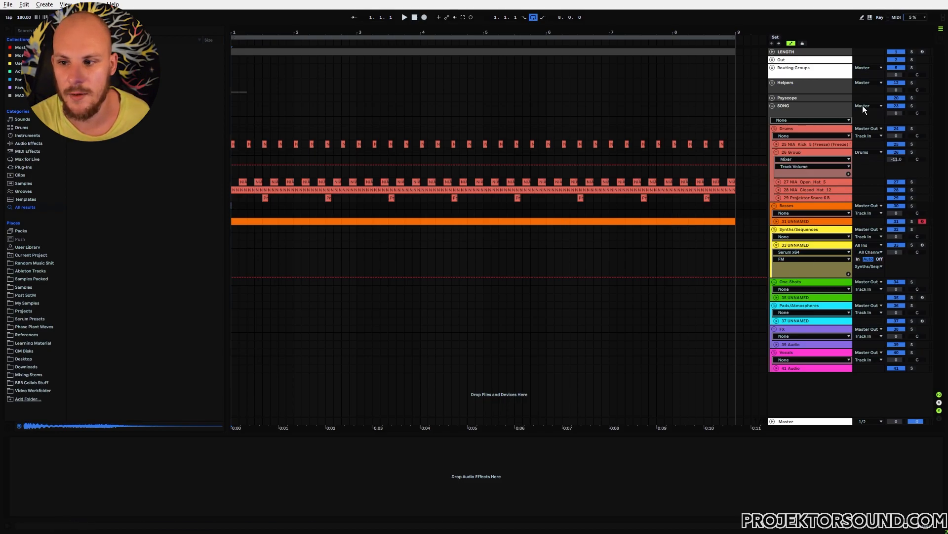
{"action": "left_click_drag", "start_coordinate": [232, 245], "coordinate": [733, 250]}
{"action": "key", "text": "ctrl+shift+m"}
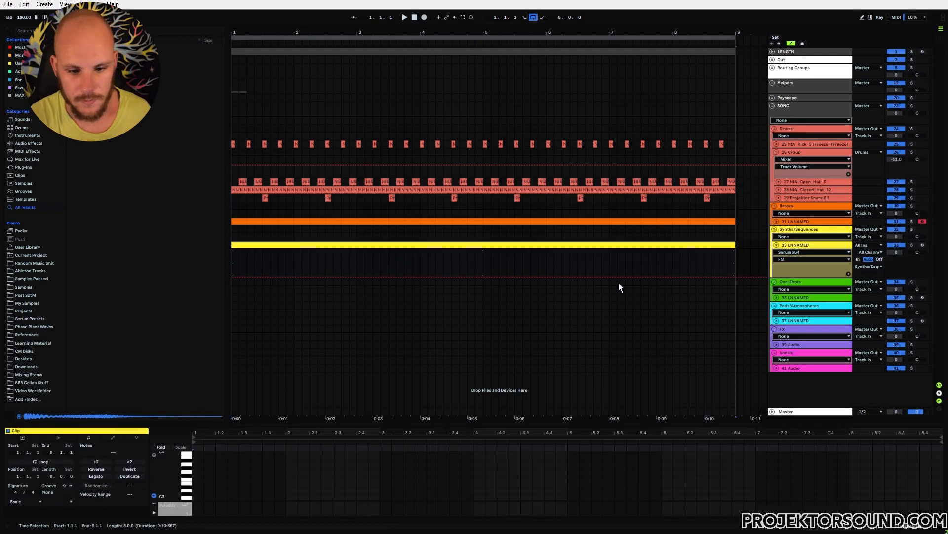
{"action": "double_click", "coordinate": [196, 475]}
{"action": "left_click_drag", "start_coordinate": [203, 475], "coordinate": [941, 475]}
Step: Add a new audio track directly below the 33 UNNAMED synth track
{"action": "left_click", "coordinate": [798, 244]}
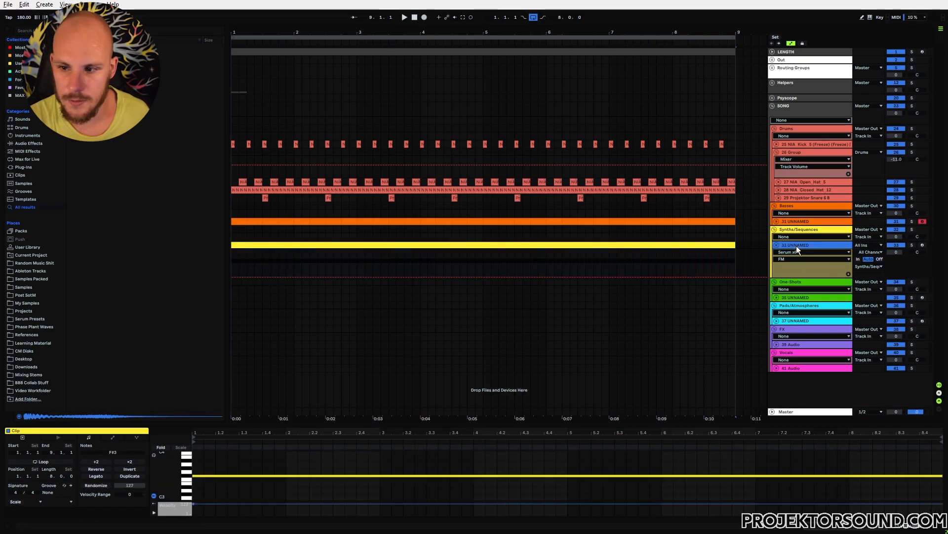
{"action": "key", "text": "ctrl+t"}
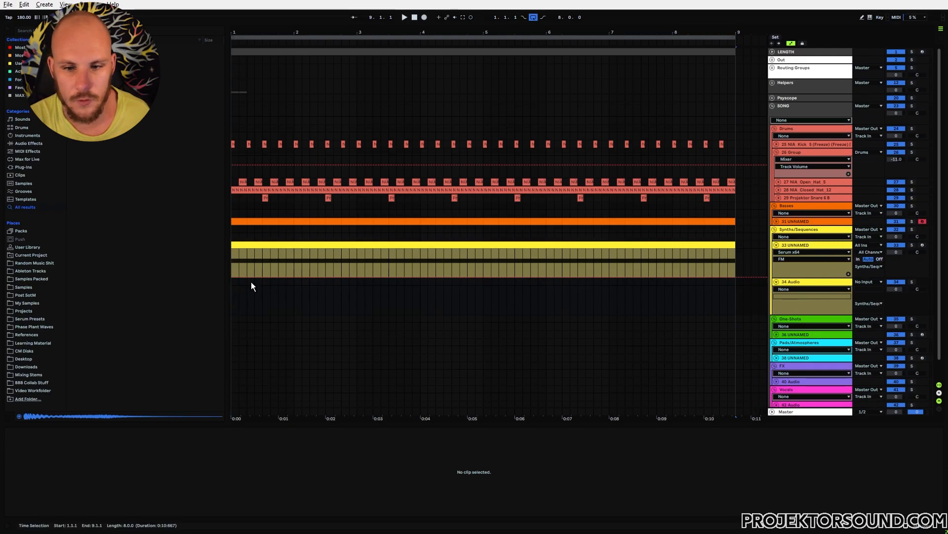
Step: Expose Serum's FM, TEXTURE, RATE and FILTER macros as configurable parameters on the synth track's device
{"action": "left_click", "coordinate": [801, 244]}
{"action": "left_click", "coordinate": [127, 441]}
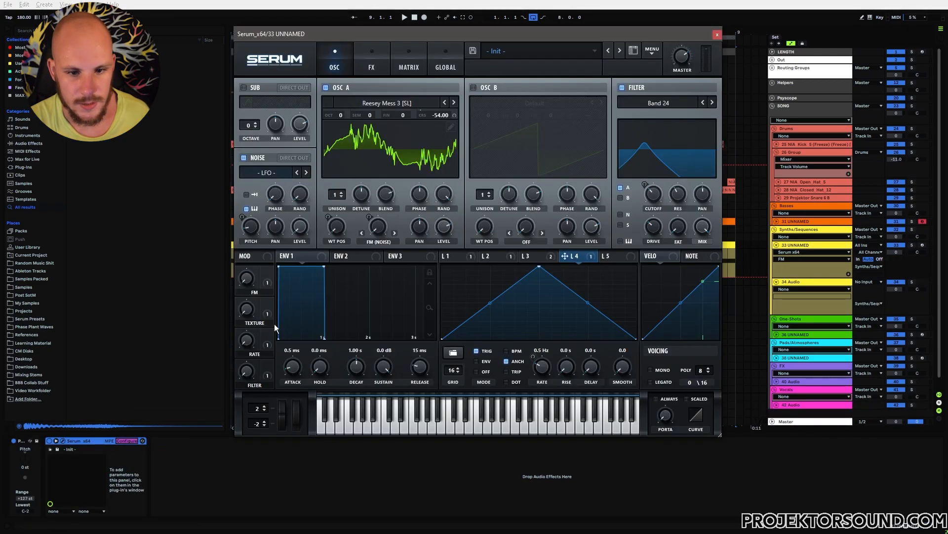
{"action": "left_click", "coordinate": [249, 277]}
{"action": "left_click", "coordinate": [247, 311]}
{"action": "left_click", "coordinate": [246, 341]}
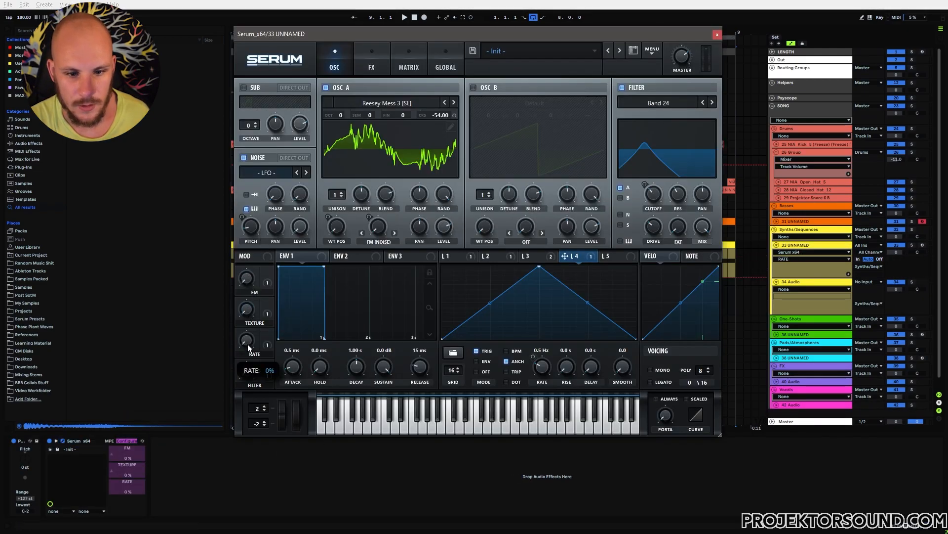
{"action": "left_click", "coordinate": [246, 371]}
{"action": "left_click", "coordinate": [127, 440]}
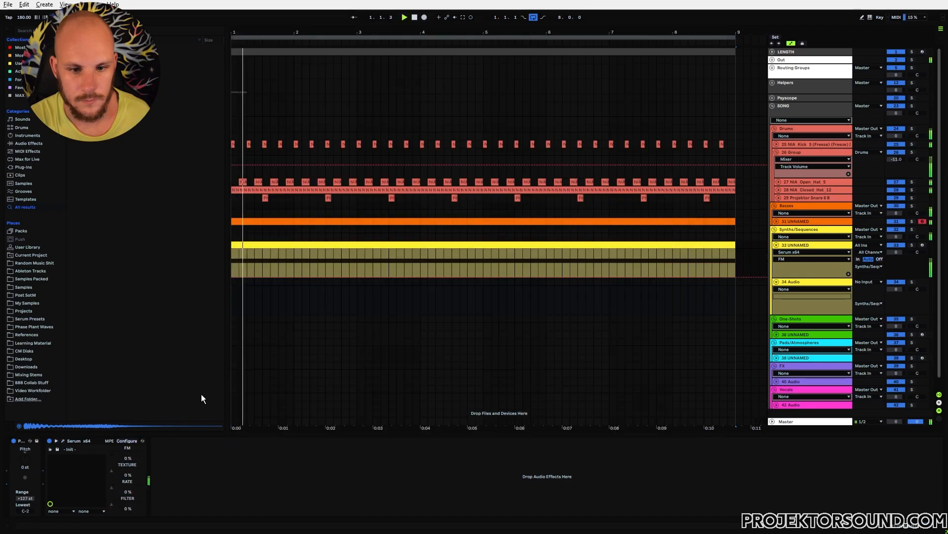
Step: Draw rising and falling FM automation across the eight-bar synth clip, starting and ending at zero, while auditioning it
{"action": "key", "text": "space"}
{"action": "left_click", "coordinate": [232, 277]}
{"action": "key", "text": "space"}
{"action": "key", "text": "space"}
{"action": "left_click_drag", "start_coordinate": [270, 277], "coordinate": [499, 252]}
{"action": "key", "text": "space"}
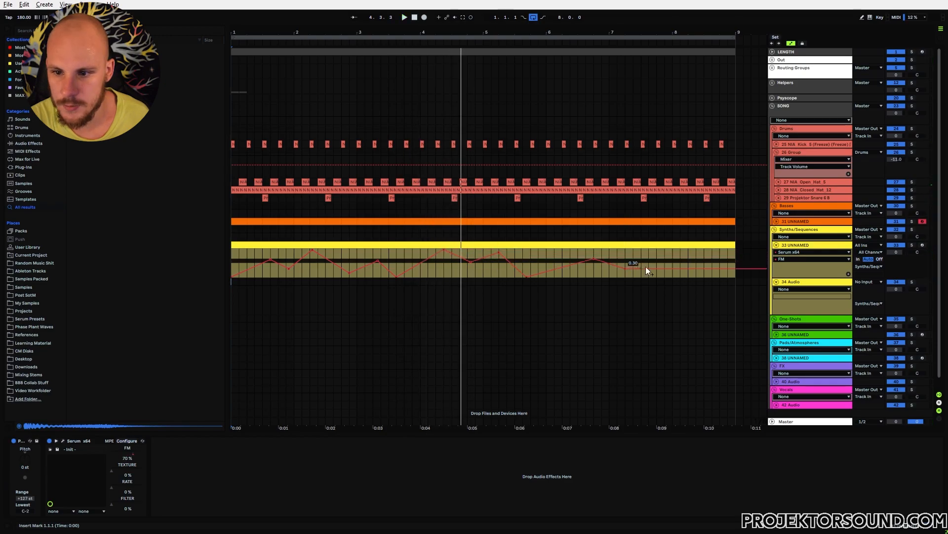
{"action": "left_click_drag", "start_coordinate": [665, 269], "coordinate": [736, 277]}
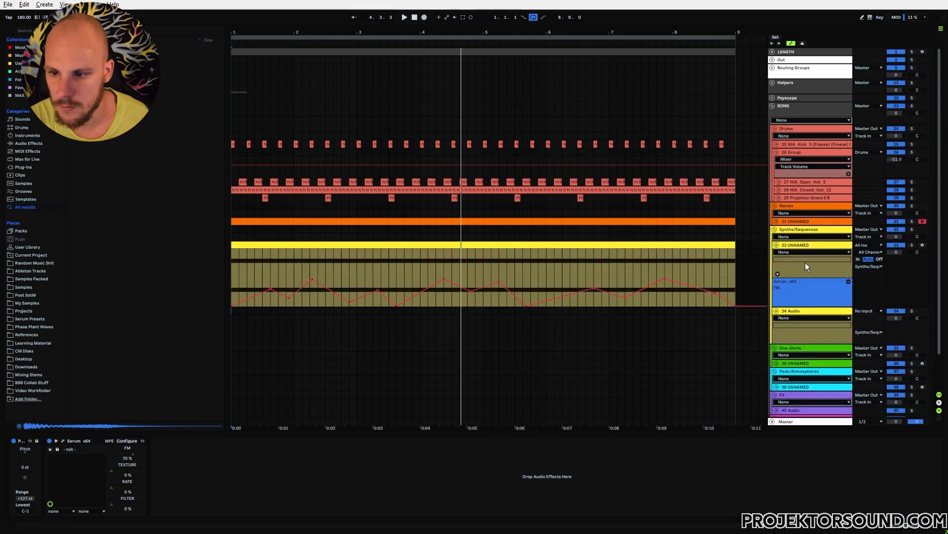
Step: Give FM its own automation lane and draw TEXTURE automation that stays near maximum, drops to zero around bar 5.5, and rises again
{"action": "left_click", "coordinate": [848, 273]}
{"action": "left_click", "coordinate": [121, 463]}
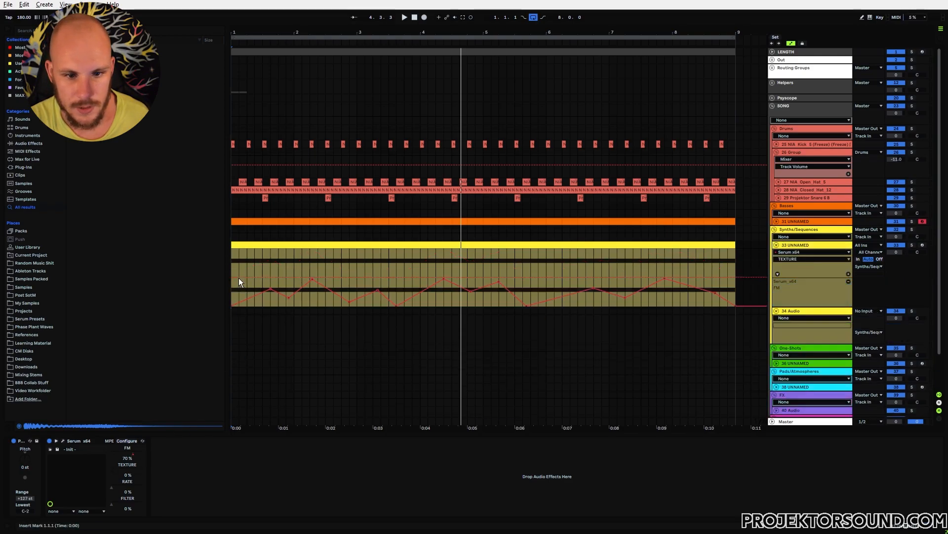
{"action": "left_click_drag", "start_coordinate": [237, 277], "coordinate": [318, 250]}
{"action": "left_click", "coordinate": [469, 249]}
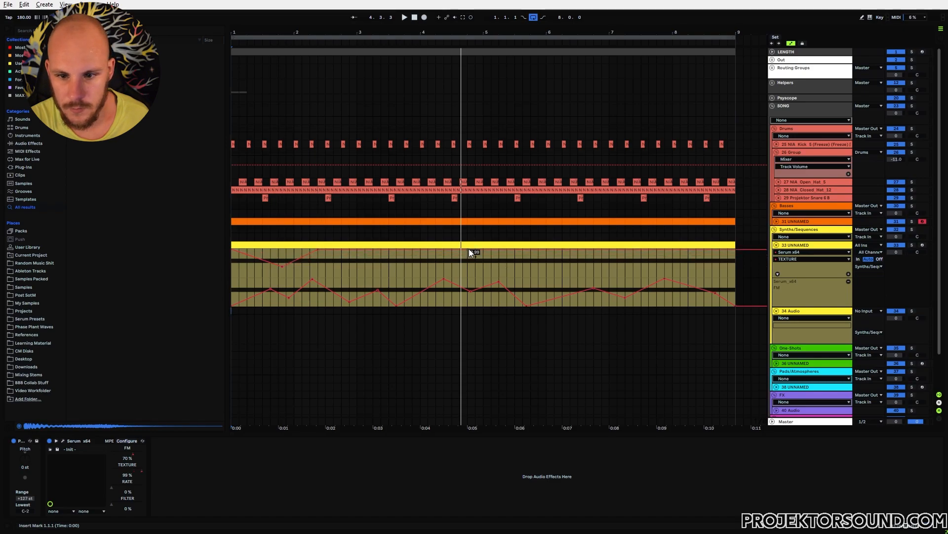
{"action": "left_click_drag", "start_coordinate": [515, 250], "coordinate": [514, 277]}
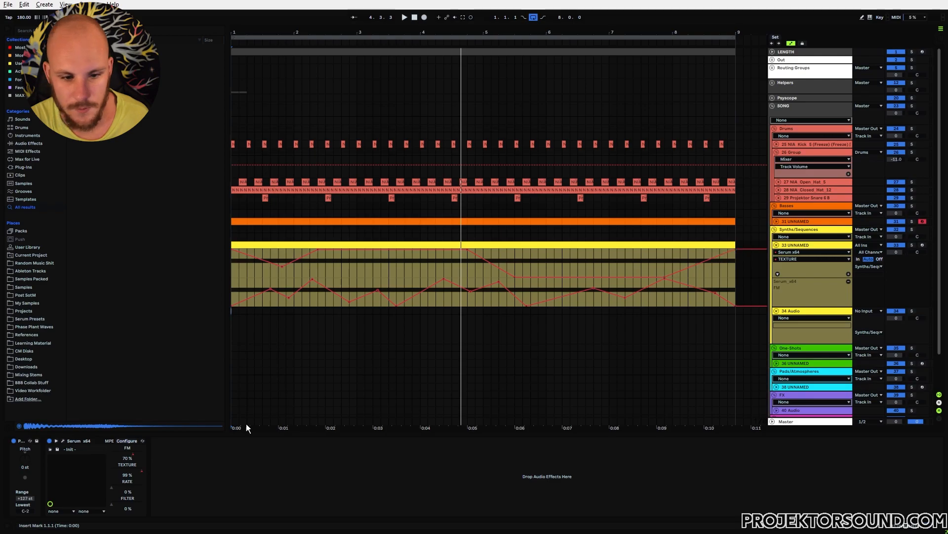
Step: Draw RATE automation for Serum starting at about 64%, dipping early in the clip and rising again around bar 2.5
{"action": "left_click", "coordinate": [126, 481]}
{"action": "left_click_drag", "start_coordinate": [254, 277], "coordinate": [252, 258]}
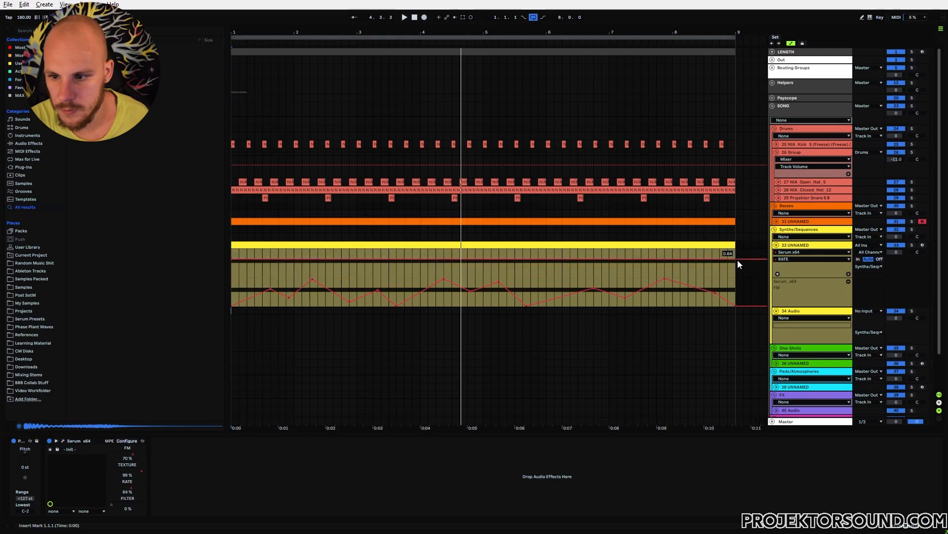
{"action": "left_click_drag", "start_coordinate": [270, 258], "coordinate": [270, 270]}
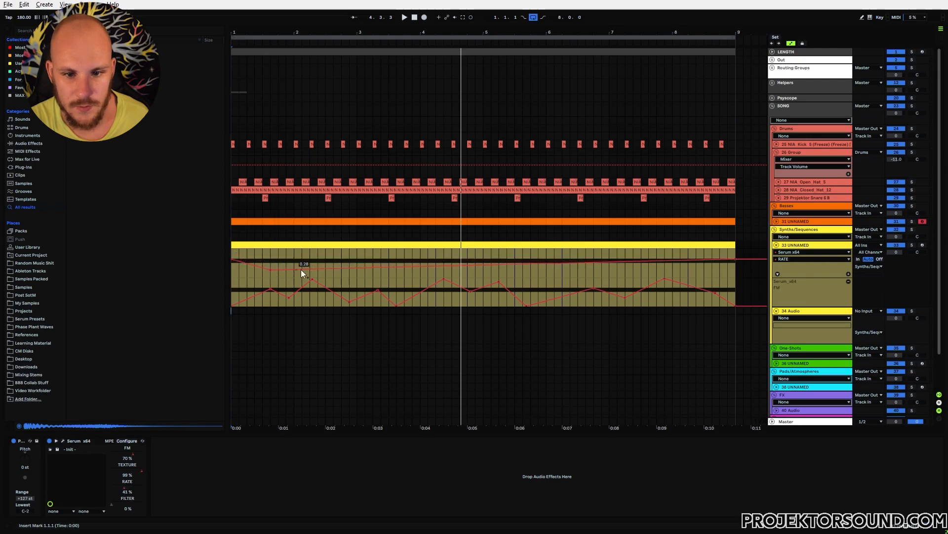
{"action": "left_click_drag", "start_coordinate": [329, 268], "coordinate": [330, 256]}
{"action": "left_click_drag", "start_coordinate": [444, 258], "coordinate": [444, 261]}
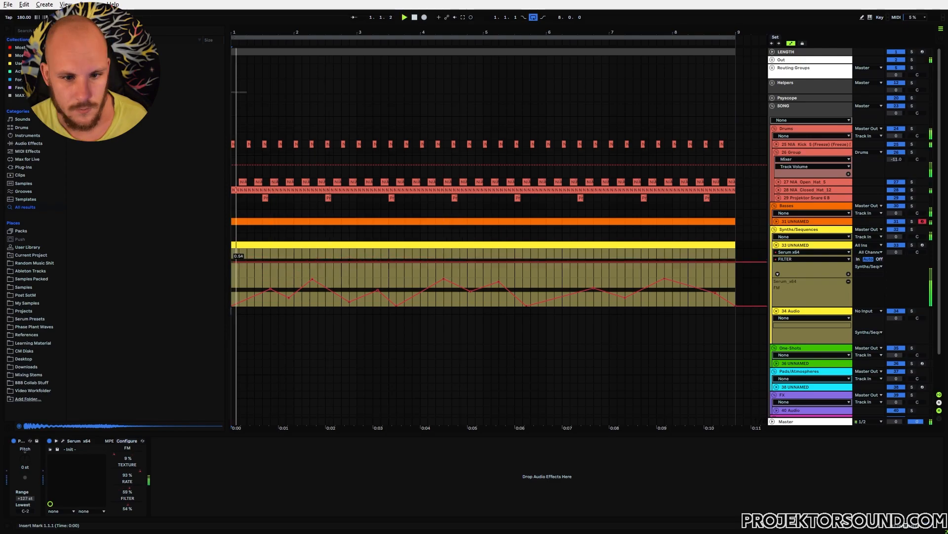
Step: Draw alternating FILTER automation peaks and dips across the eight bars during playback, closing to zero at bar 9
{"action": "left_click_drag", "start_coordinate": [237, 259], "coordinate": [350, 254]}
{"action": "left_click_drag", "start_coordinate": [420, 254], "coordinate": [452, 249]}
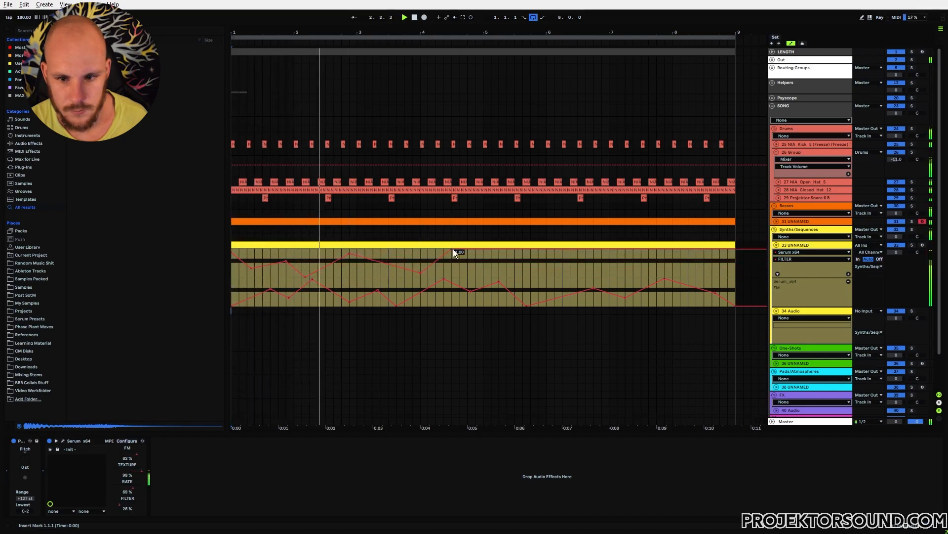
{"action": "left_click_drag", "start_coordinate": [541, 251], "coordinate": [586, 262]}
{"action": "left_click_drag", "start_coordinate": [613, 263], "coordinate": [736, 284]}
{"action": "key", "text": "space"}
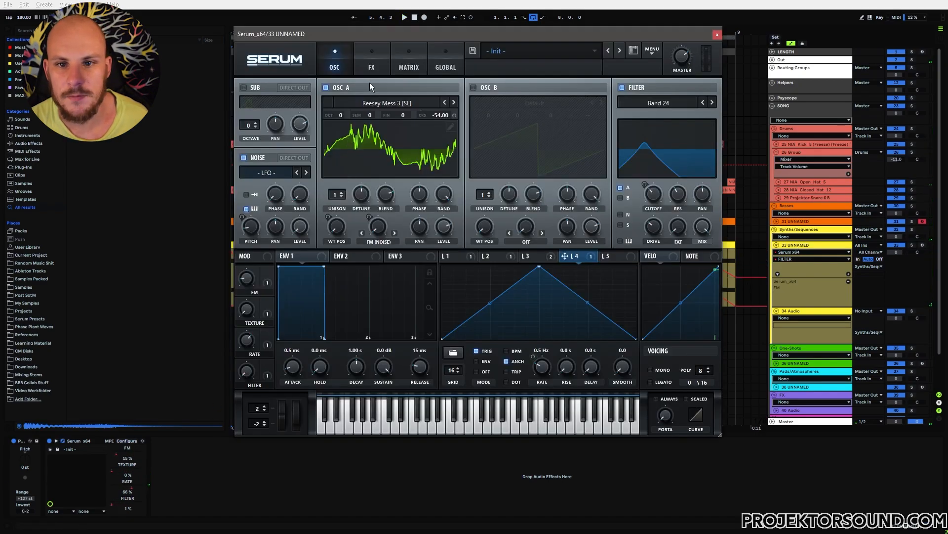
Step: Disable the delay in Serum's effects, return to the oscillator view, and close the plugin window
{"action": "left_click", "coordinate": [372, 65]}
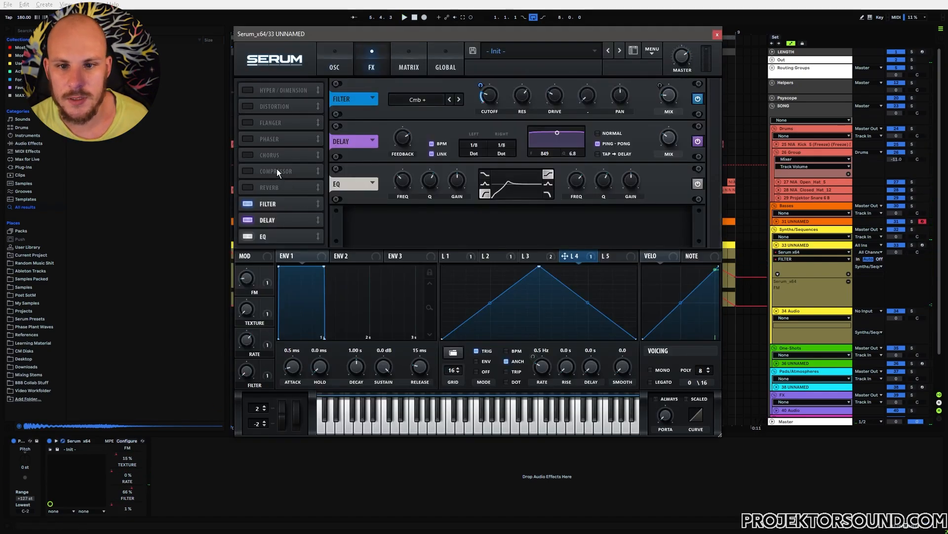
{"action": "left_click", "coordinate": [247, 220]}
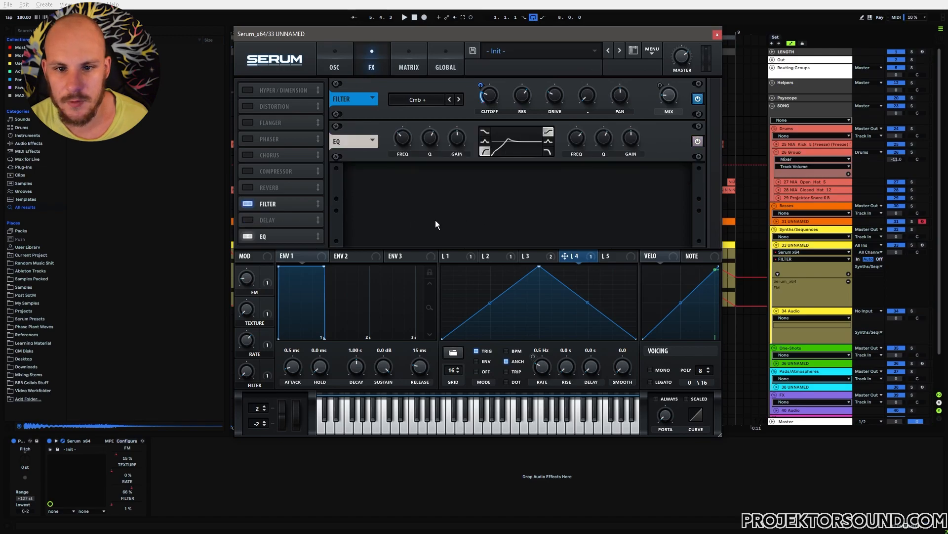
{"action": "left_click", "coordinate": [336, 66]}
{"action": "left_click", "coordinate": [717, 35]}
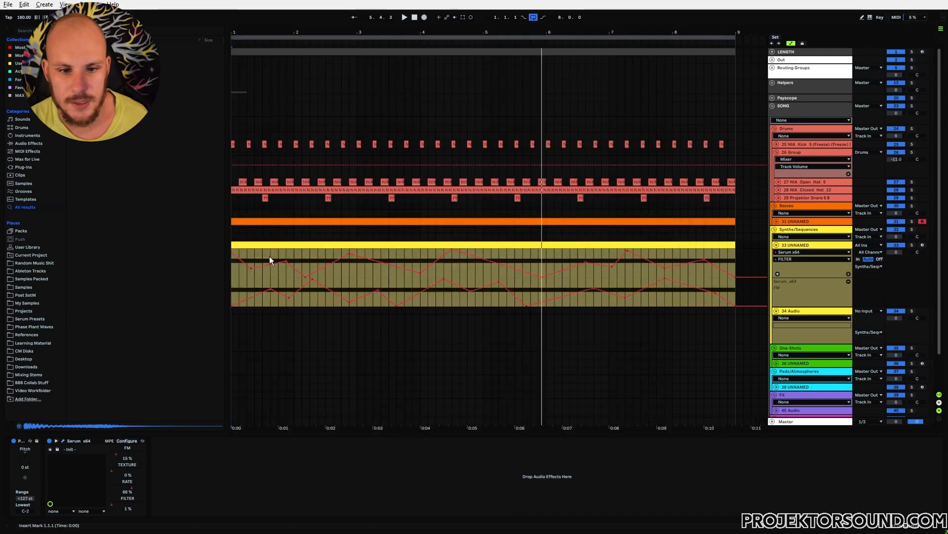
Step: Route track 33 UNNAMED post mixer into the 34 Audio track and record the automated Serum part over the eight bars
{"action": "left_click", "coordinate": [868, 313]}
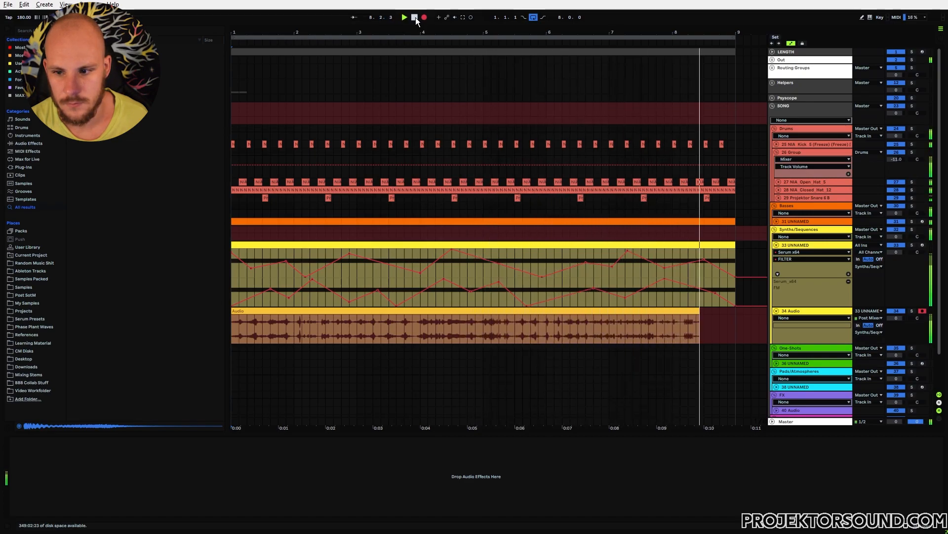
{"action": "left_click", "coordinate": [416, 19]}
{"action": "key", "text": "ctrl+z"}
Step: Move the first recorded take to a new audio track below and record a second eight-bar take on 34 Audio
{"action": "left_click", "coordinate": [813, 313]}
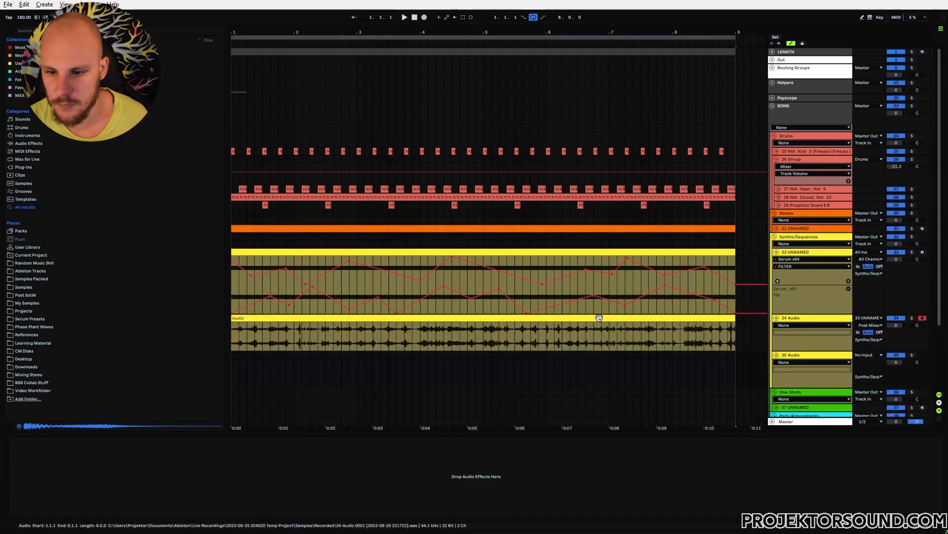
{"action": "left_click_drag", "start_coordinate": [599, 318], "coordinate": [597, 352]}
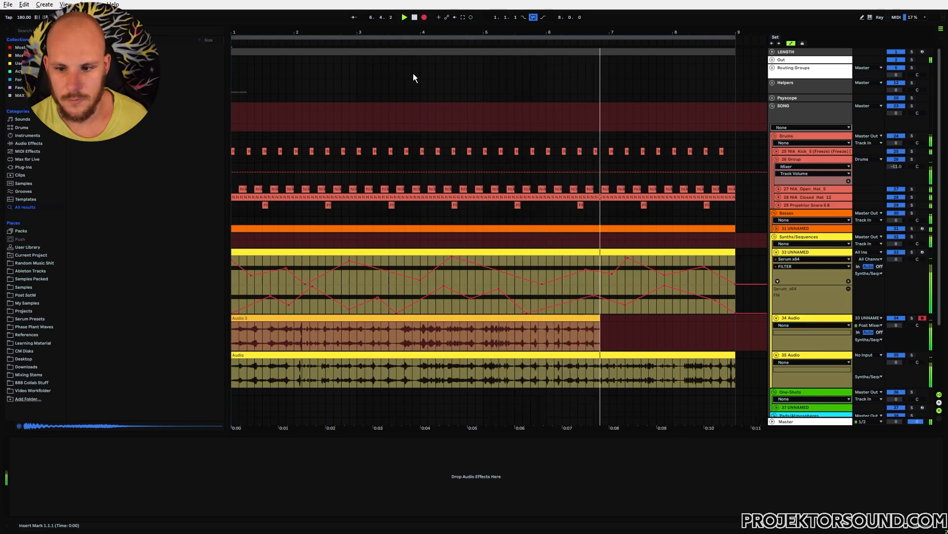
{"action": "left_click", "coordinate": [415, 18]}
{"action": "left_click", "coordinate": [310, 336]}
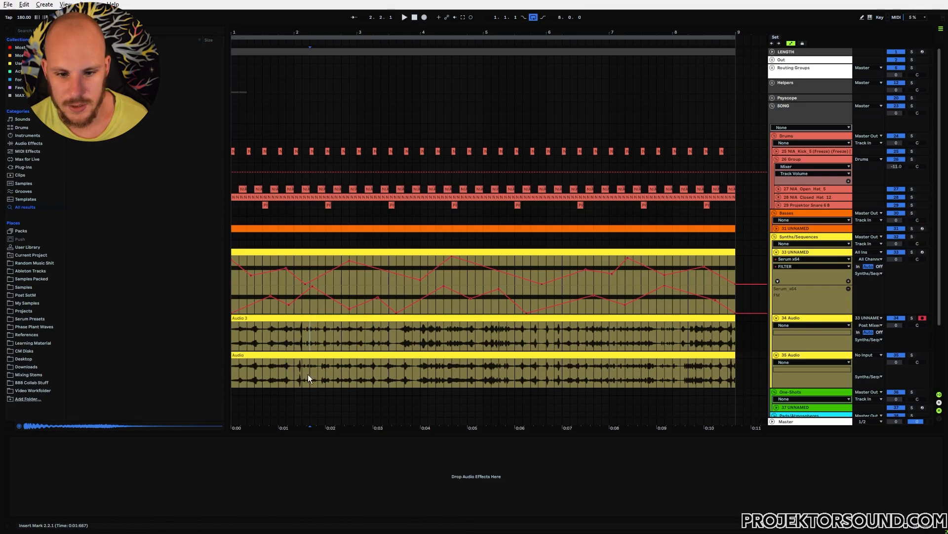
{"action": "key", "text": "Home"}
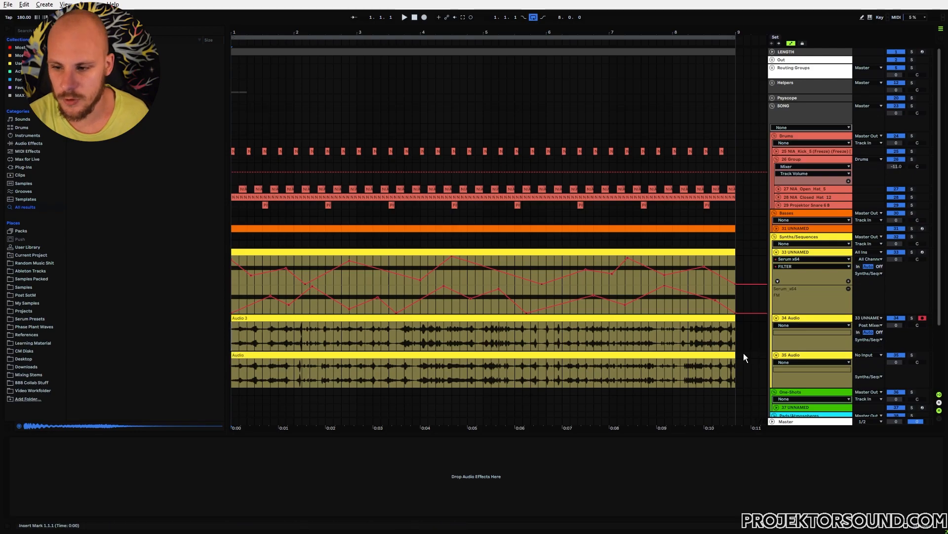
Step: Insert and solo a new audio track under the Serum track, and comp slices of both recorded takes onto it across the eight bars
{"action": "left_click", "coordinate": [795, 252]}
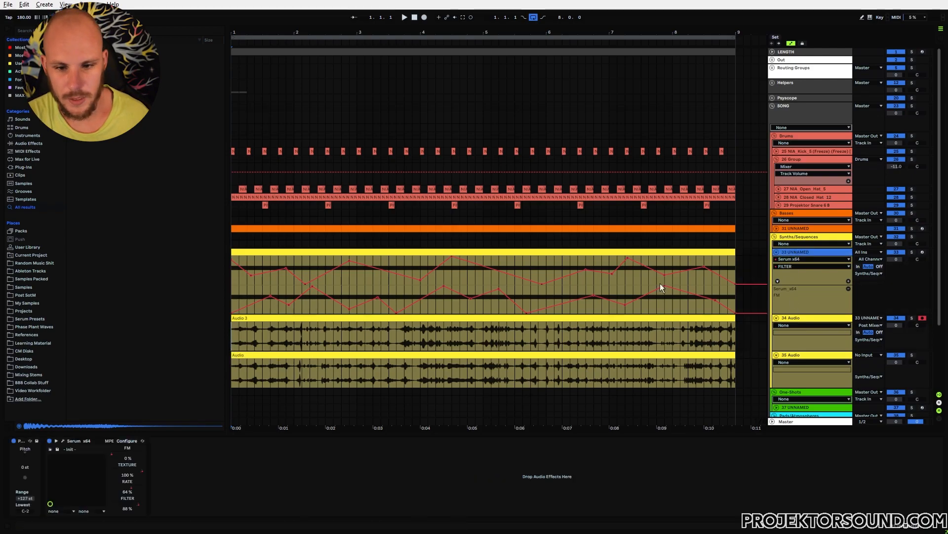
{"action": "key", "text": "ctrl+t"}
{"action": "left_click_drag", "start_coordinate": [241, 369], "coordinate": [237, 322]}
{"action": "key", "text": "space"}
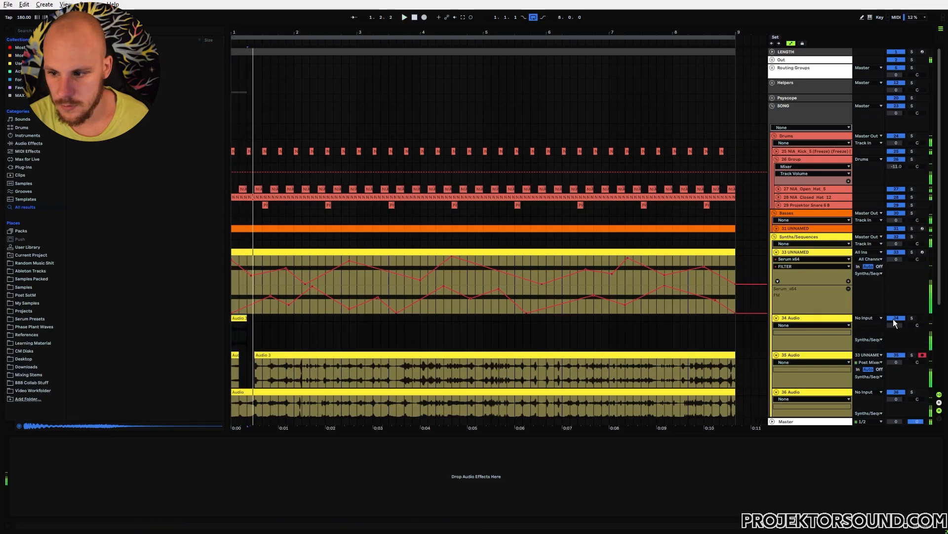
{"action": "left_click", "coordinate": [912, 318]}
{"action": "scroll", "coordinate": [425, 289], "scroll_direction": "down", "scroll_amount": 3}
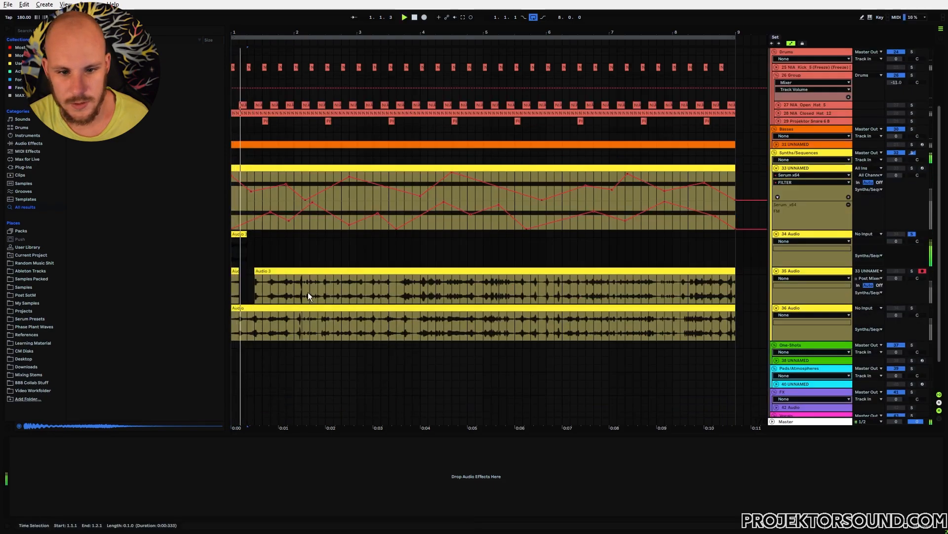
{"action": "left_click_drag", "start_coordinate": [267, 287], "coordinate": [285, 280]}
{"action": "left_click_drag", "start_coordinate": [271, 325], "coordinate": [233, 245]}
{"action": "key", "text": "space"}
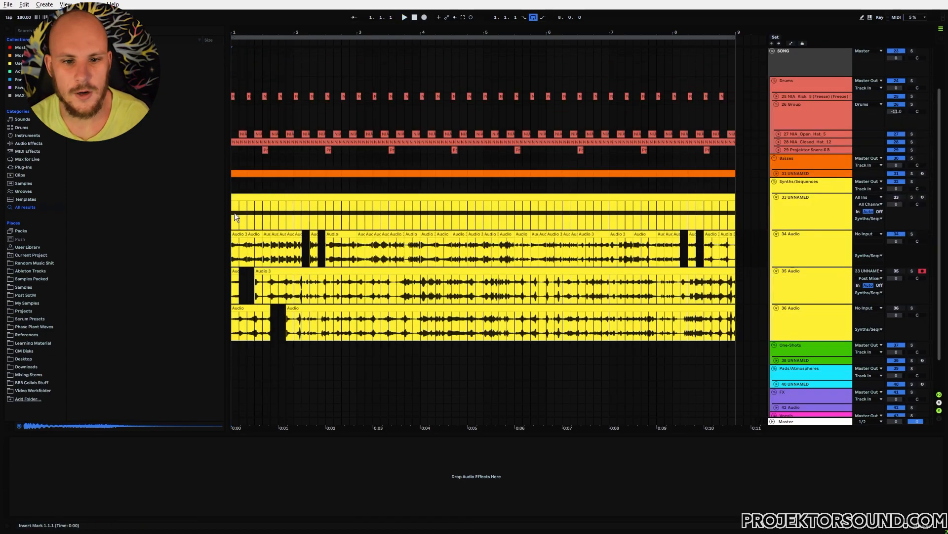
Step: Play the comped 34 Audio track together with the drums and bass from bar 1
{"action": "left_click", "coordinate": [235, 213]}
{"action": "key", "text": "space"}
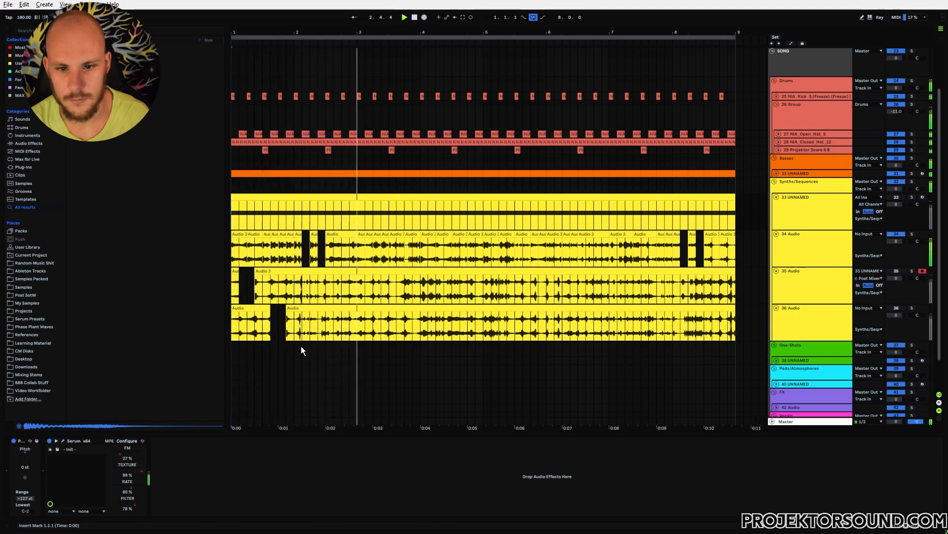
{"action": "left_click_drag", "start_coordinate": [301, 345], "coordinate": [309, 336]}
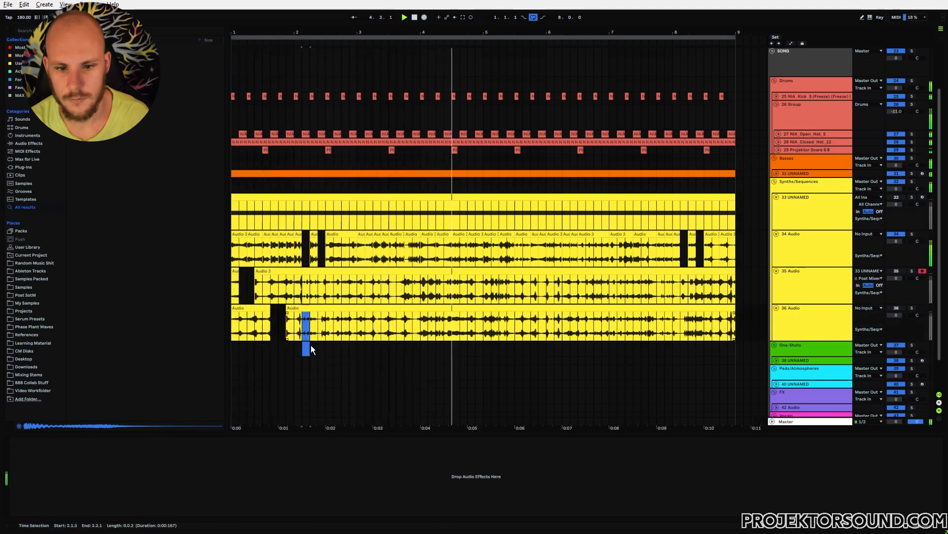
{"action": "left_click", "coordinate": [312, 341]}
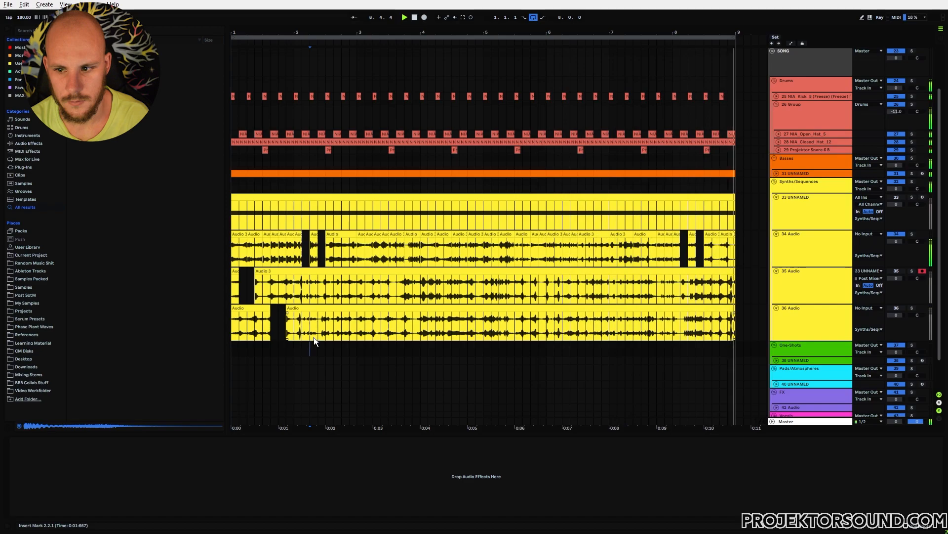
{"action": "left_click", "coordinate": [725, 250]}
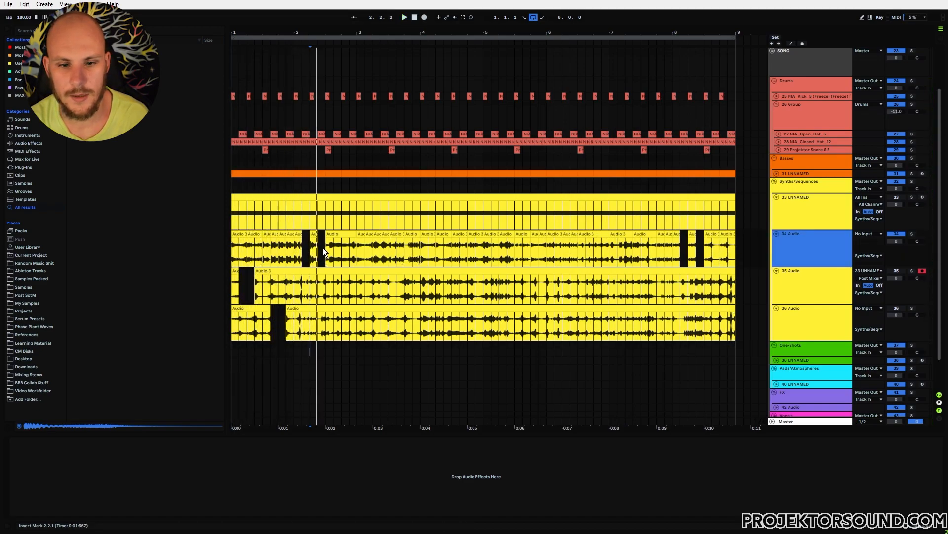
Step: Examine the EQ Eight, Erosion and Echo devices in the effect chain of 34 Audio
{"action": "right_click", "coordinate": [360, 253]}
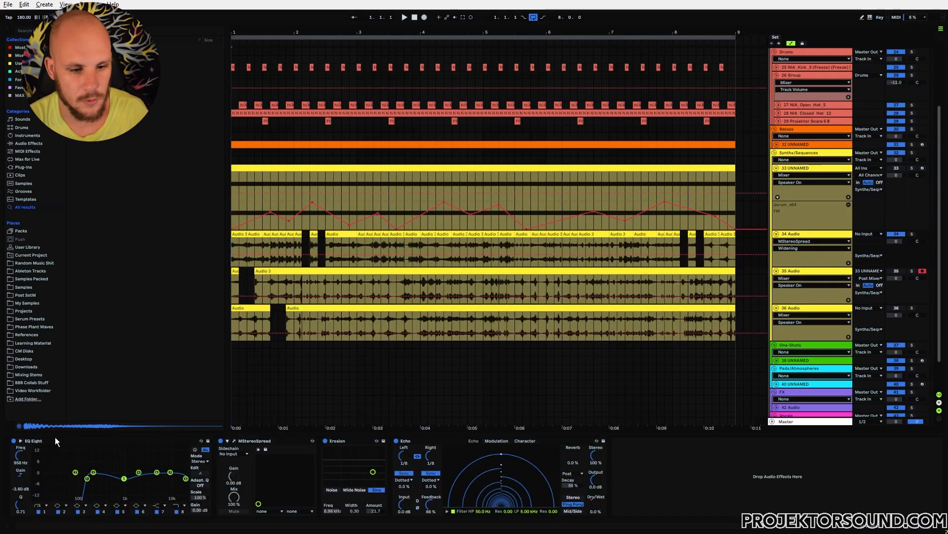
{"action": "left_click", "coordinate": [92, 442]}
{"action": "left_click", "coordinate": [349, 446]}
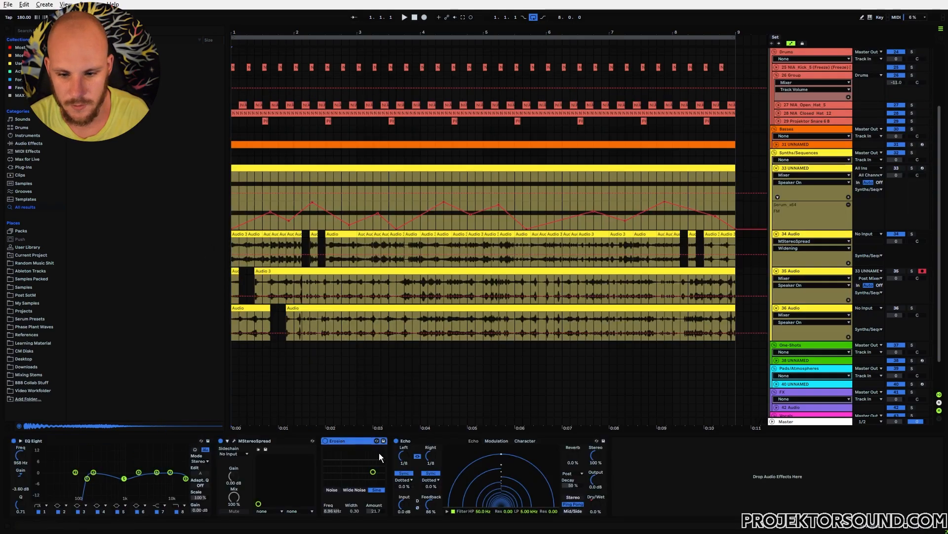
{"action": "left_click", "coordinate": [421, 440]}
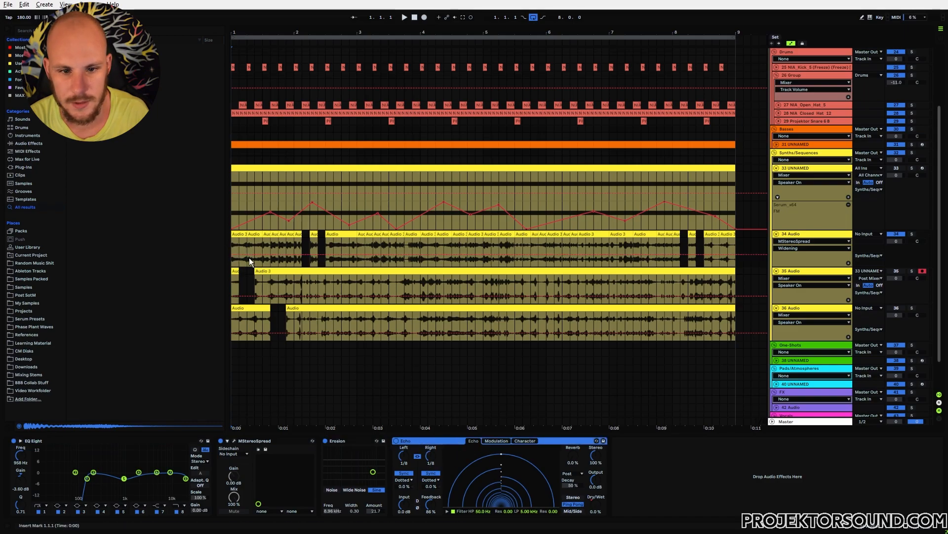
Step: Audition the processed audio from bar 1 and automate Echo's Dry/Wet on 34 Audio with gentle repeated rises and dips
{"action": "left_click", "coordinate": [234, 245]}
{"action": "key", "text": "space"}
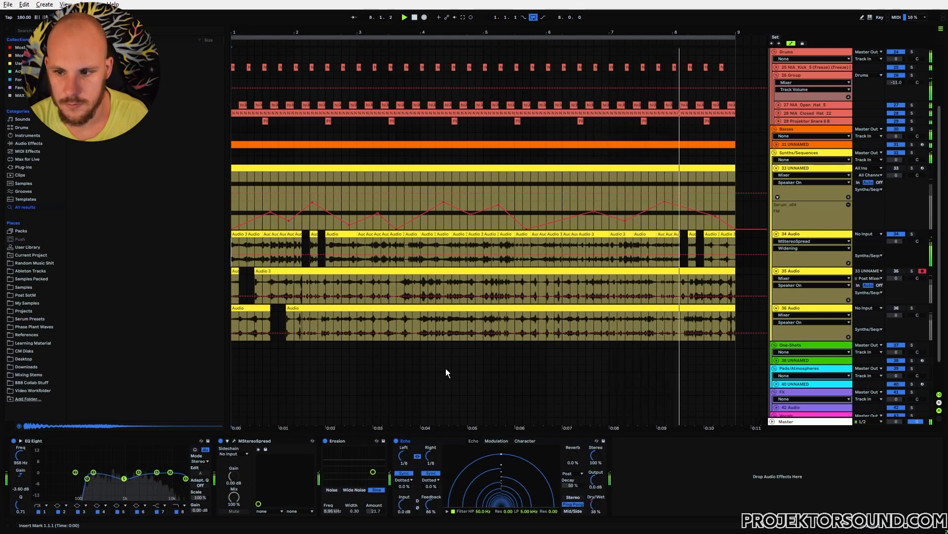
{"action": "key", "text": "space"}
{"action": "left_click", "coordinate": [595, 503]}
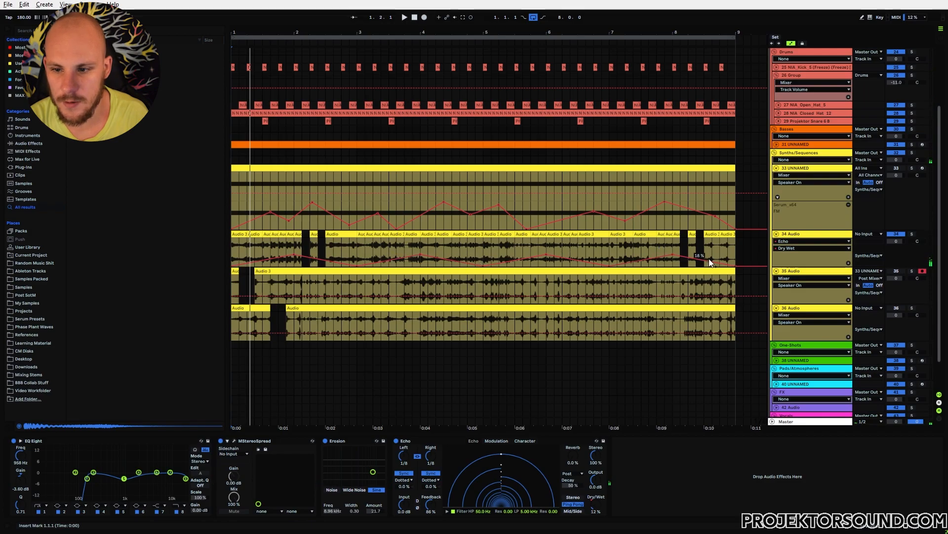
Step: Delete tracks 33 UNNAMED, 35 Audio and 36 Audio, and set the remaining comped audio track's volume to -7.0 dB
{"action": "left_click", "coordinate": [797, 168]}
{"action": "left_click", "coordinate": [796, 270], "text": "ctrl"}
{"action": "left_click", "coordinate": [797, 307], "text": "ctrl"}
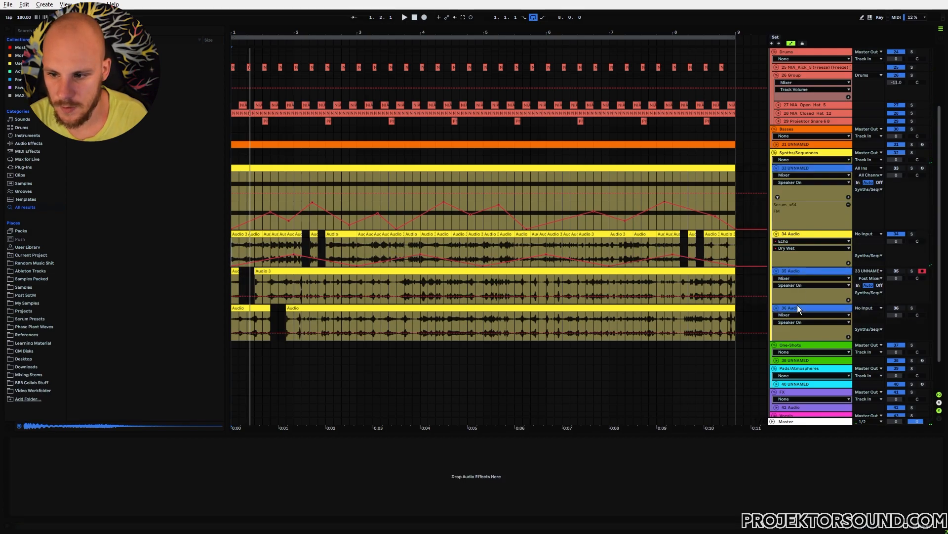
{"action": "key", "text": "Delete"}
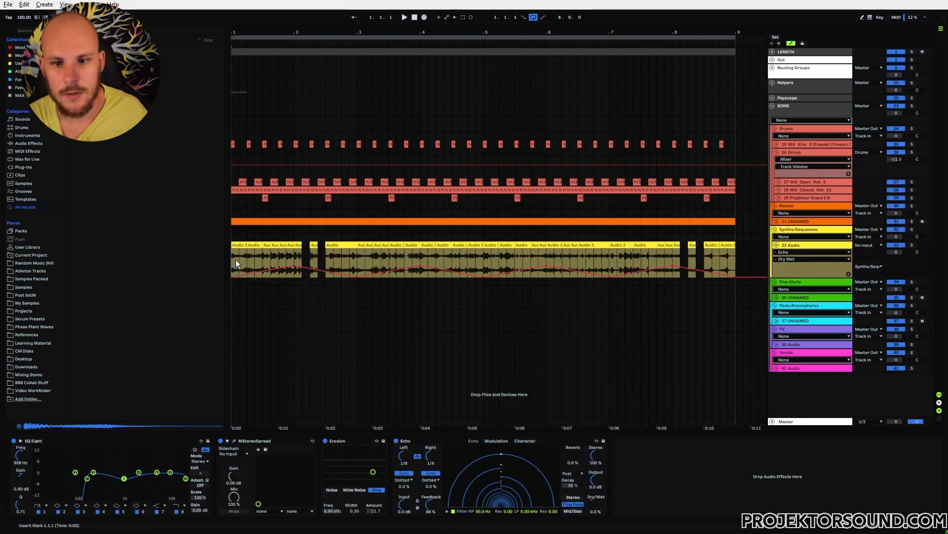
{"action": "left_click", "coordinate": [894, 252]}
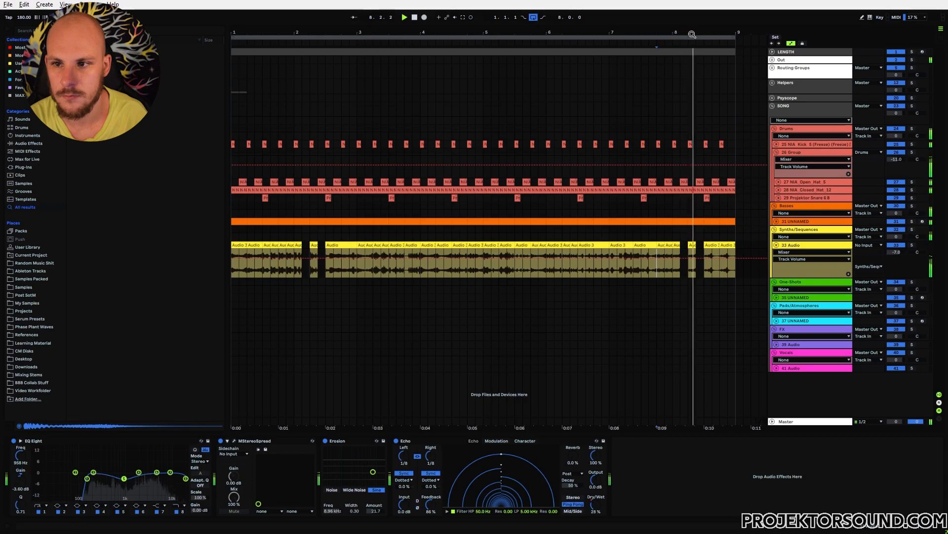
Step: Paste extra kick hits at 8.1.3 and 8.2.3, and move the last kick of bar 8 to 8.3.4
{"action": "left_click_drag", "start_coordinate": [693, 31], "coordinate": [480, 31]}
{"action": "left_click_drag", "start_coordinate": [513, 33], "coordinate": [513, 11]}
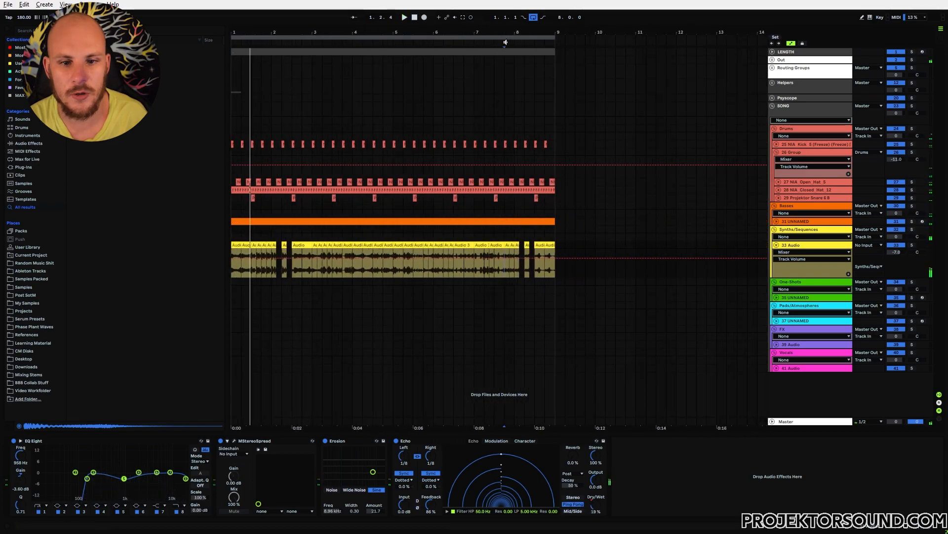
{"action": "left_click_drag", "start_coordinate": [235, 208], "coordinate": [518, 214]}
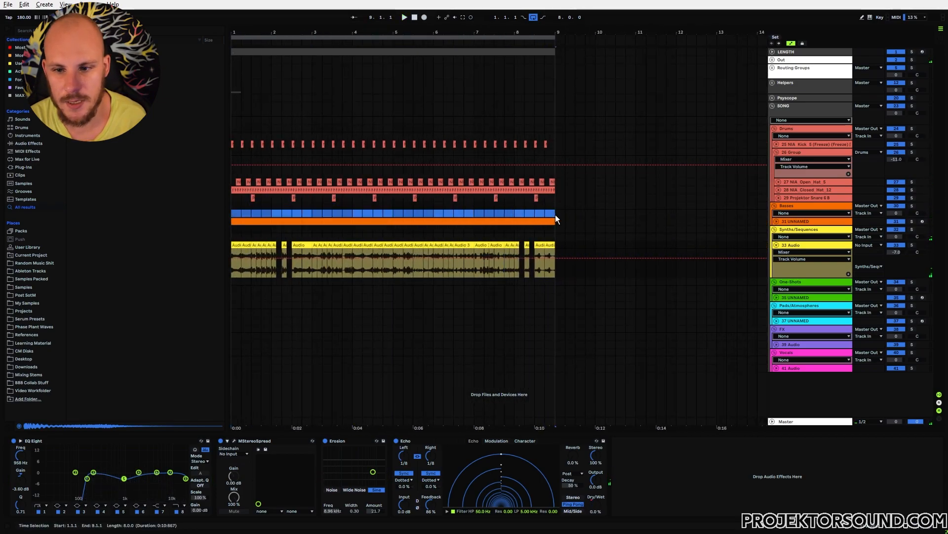
{"action": "left_click", "coordinate": [520, 216]}
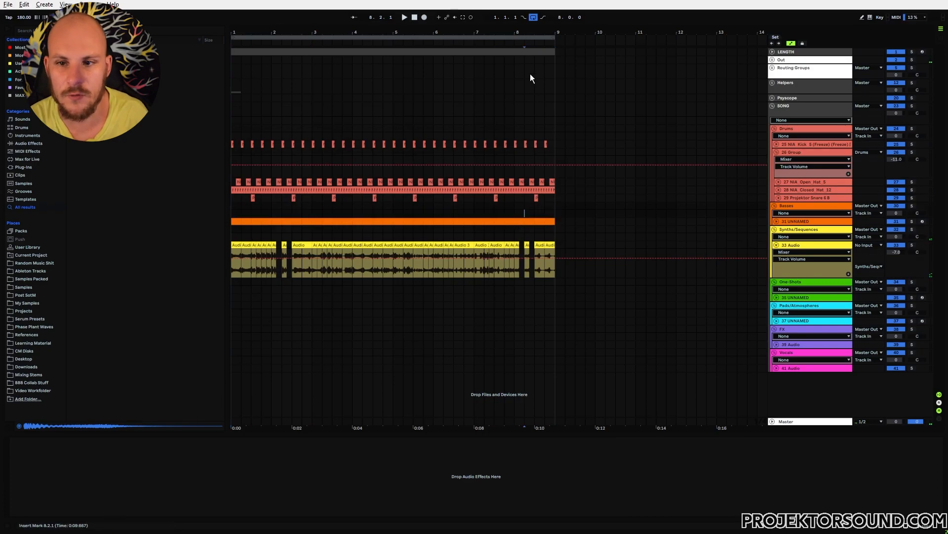
{"action": "left_click_drag", "start_coordinate": [532, 35], "coordinate": [526, 81]}
{"action": "left_click", "coordinate": [404, 146]}
{"action": "left_click", "coordinate": [435, 143]}
{"action": "key", "text": "ctrl+v"}
{"action": "left_click", "coordinate": [512, 144]}
{"action": "key", "text": "ctrl+v"}
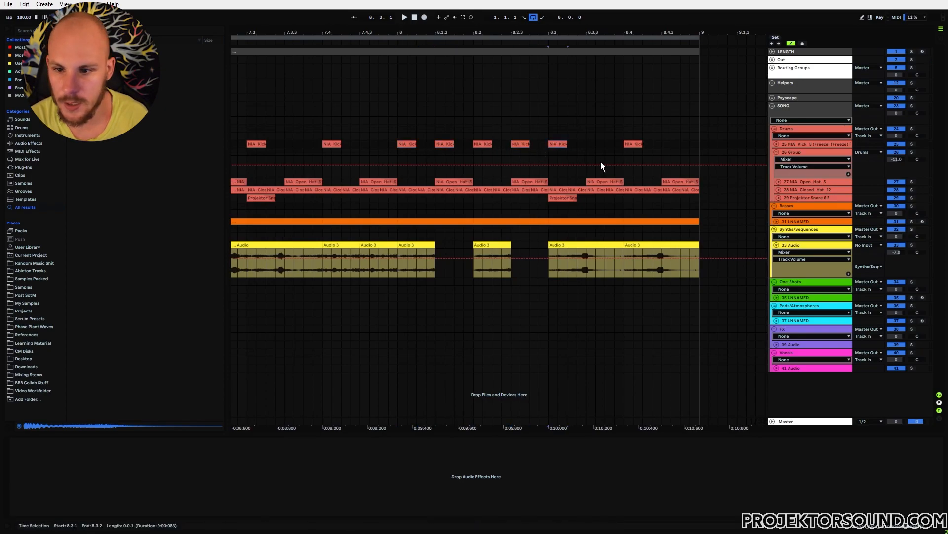
{"action": "left_click", "coordinate": [628, 145]}
{"action": "left_click_drag", "start_coordinate": [635, 144], "coordinate": [617, 144]}
Step: Remove the bass from 8.3.4 and the open and closed hats from 8.4.1 to the end of bar 8
{"action": "left_click_drag", "start_coordinate": [623, 221], "coordinate": [606, 220]}
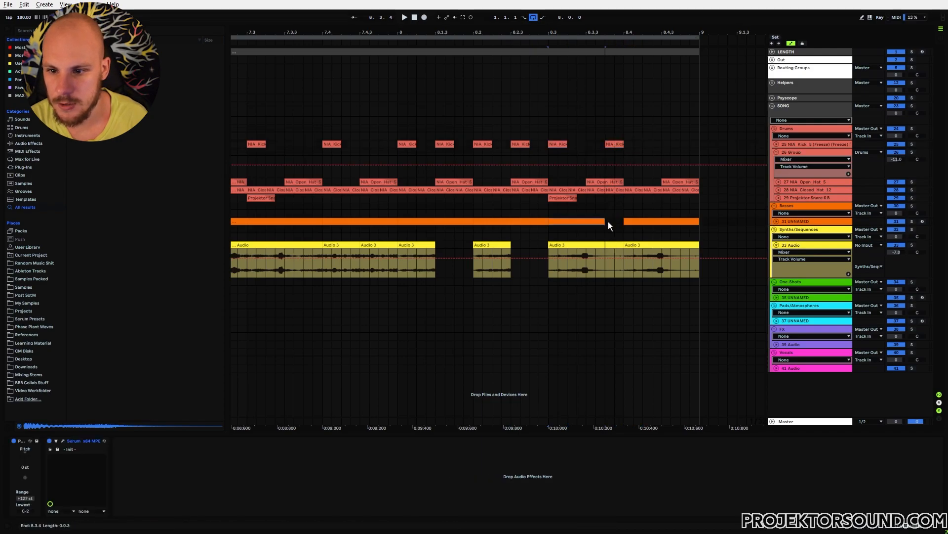
{"action": "key", "text": "Delete"}
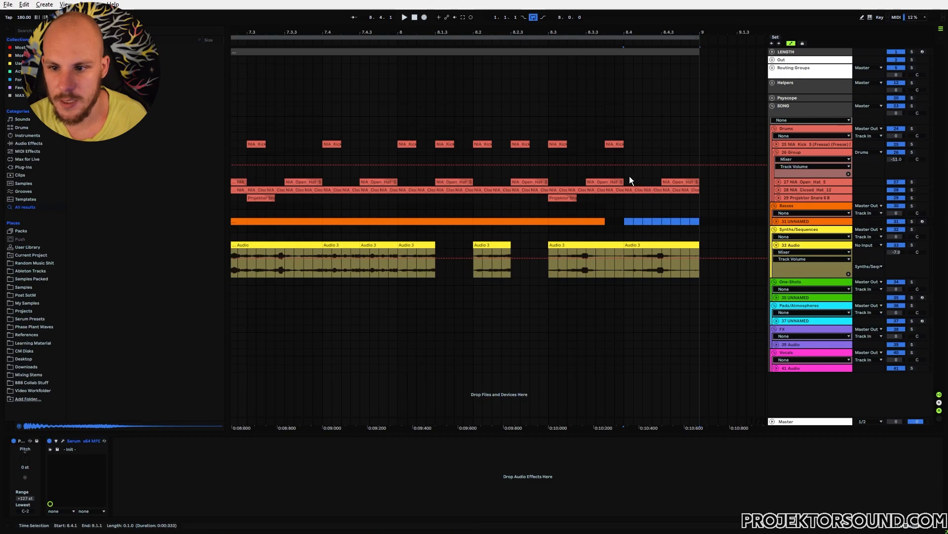
{"action": "left_click_drag", "start_coordinate": [629, 181], "coordinate": [695, 190]}
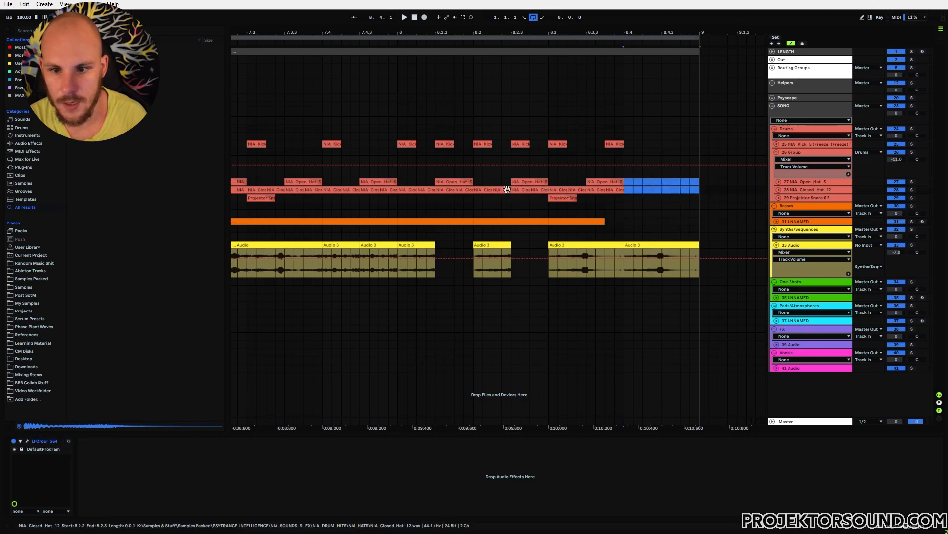
{"action": "key", "text": "Delete"}
Step: Delete the open hats at 8.1.3 and 8.2.3, and play the fill from bar 8
{"action": "left_click", "coordinate": [528, 184]}
{"action": "left_click", "coordinate": [452, 181]}
{"action": "key", "text": "Delete"}
{"action": "left_click", "coordinate": [561, 205]}
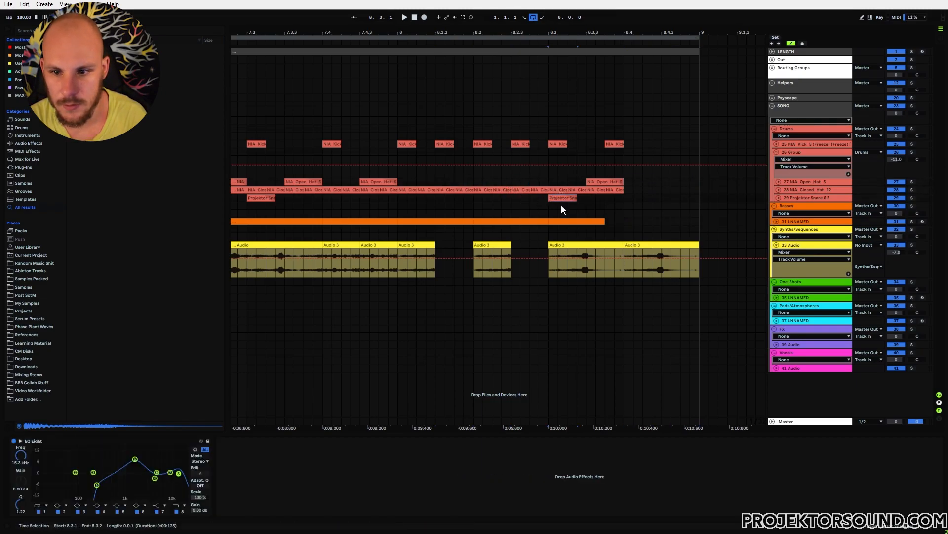
{"action": "left_click", "coordinate": [399, 200]}
{"action": "key", "text": "space"}
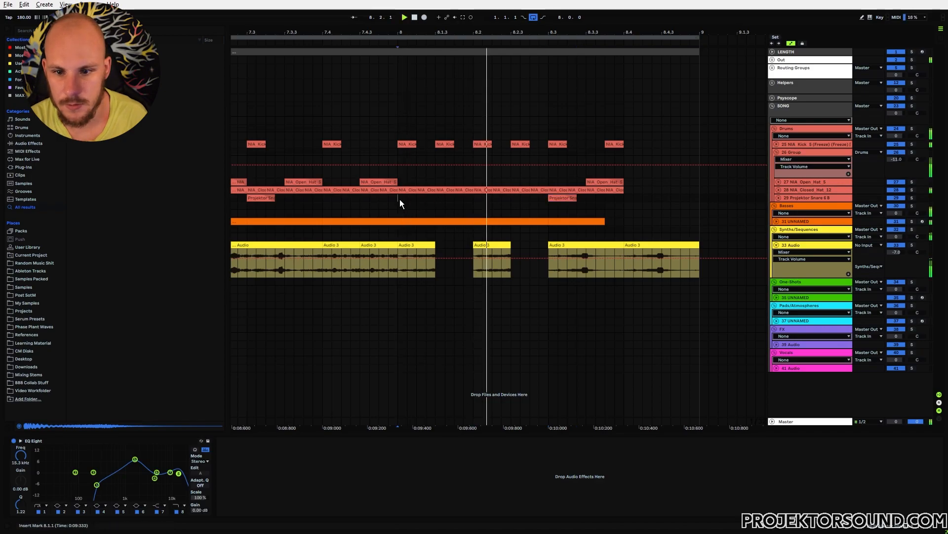
Step: Unfold the bass track, delete the bass notes under the kicks at 8.1.3 and 8.2.3, and audition bar 8
{"action": "left_click", "coordinate": [777, 221]}
{"action": "key", "text": "space"}
{"action": "left_click", "coordinate": [518, 237]}
{"action": "key", "text": "Delete"}
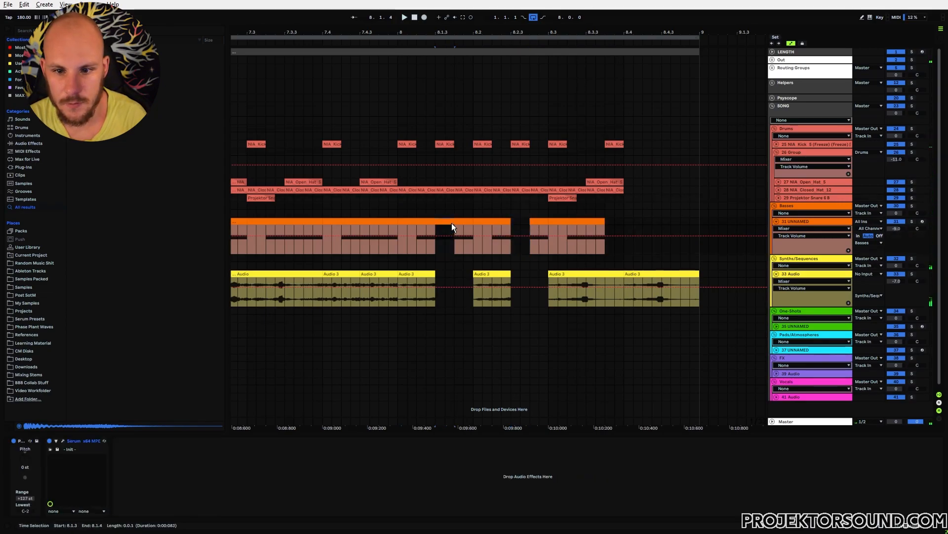
{"action": "left_click", "coordinate": [399, 245]}
{"action": "key", "text": "space"}
{"action": "key", "text": "space"}
Step: Clear the remaining bass notes between 8.2.1 and 8.3.1, and play the fill from bar 8
{"action": "left_click_drag", "start_coordinate": [534, 229], "coordinate": [536, 221]}
{"action": "key", "text": "Delete"}
{"action": "left_click_drag", "start_coordinate": [479, 228], "coordinate": [503, 221]}
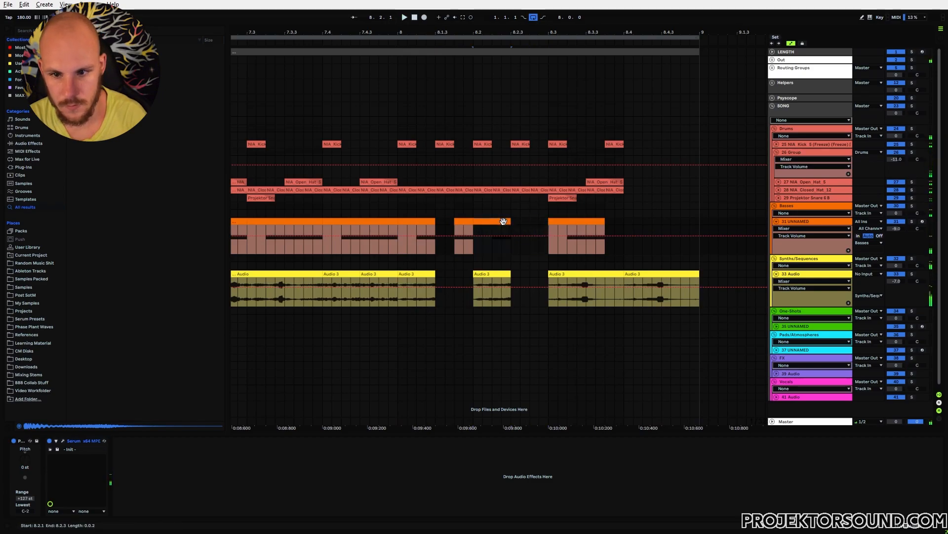
{"action": "key", "text": "Delete"}
{"action": "left_click", "coordinate": [401, 227]}
{"action": "key", "text": "space"}
Step: Delete the closed hats between 8.2.1 and 8.3.1, and audition the fill from bar 8
{"action": "left_click", "coordinate": [484, 190]}
{"action": "key", "text": "Delete"}
{"action": "left_click", "coordinate": [399, 204]}
{"action": "key", "text": "space"}
{"action": "key", "text": "space"}
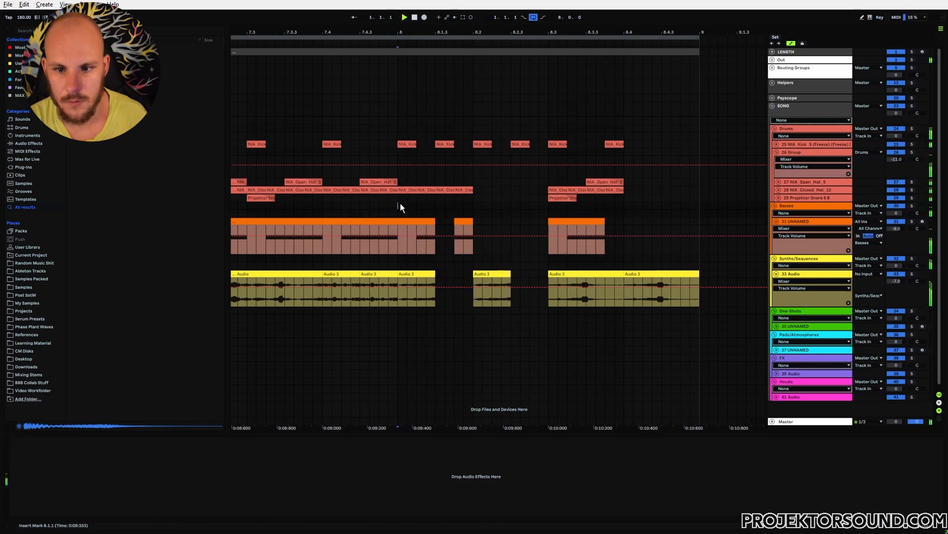
Step: Play back the full eight-bar arrangement and fold the bass track
{"action": "key", "text": "space"}
{"action": "left_click_drag", "start_coordinate": [474, 32], "coordinate": [568, 3]}
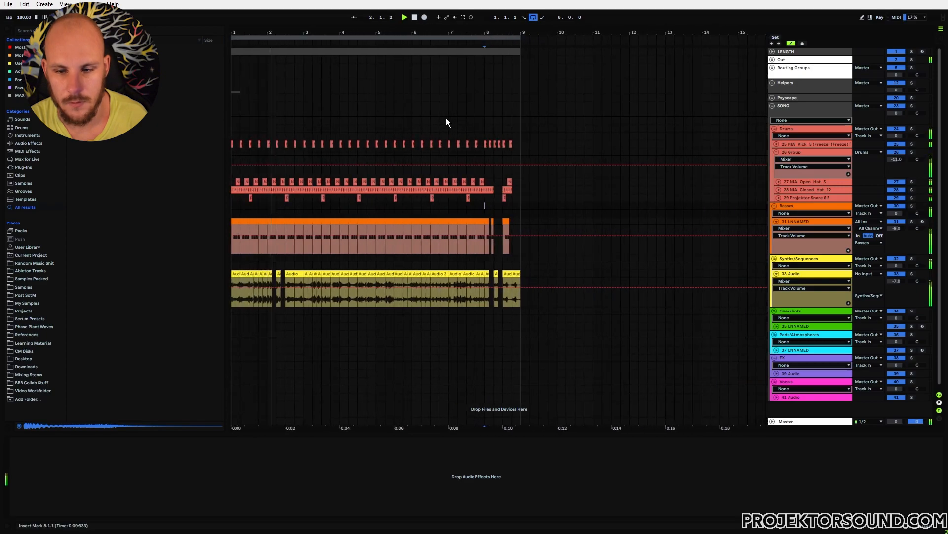
{"action": "left_click", "coordinate": [777, 221]}
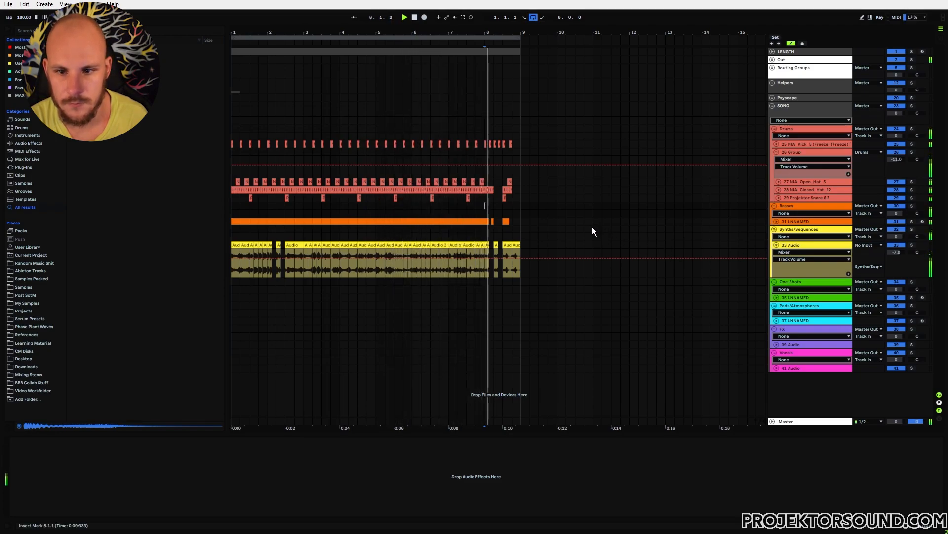
Step: Stop playback, insert a MIDI track below the synth audio track, load Serum on it and open oscillator A's wavetable choices
{"action": "key", "text": "space"}
{"action": "left_click_drag", "start_coordinate": [339, 32], "coordinate": [379, 49]}
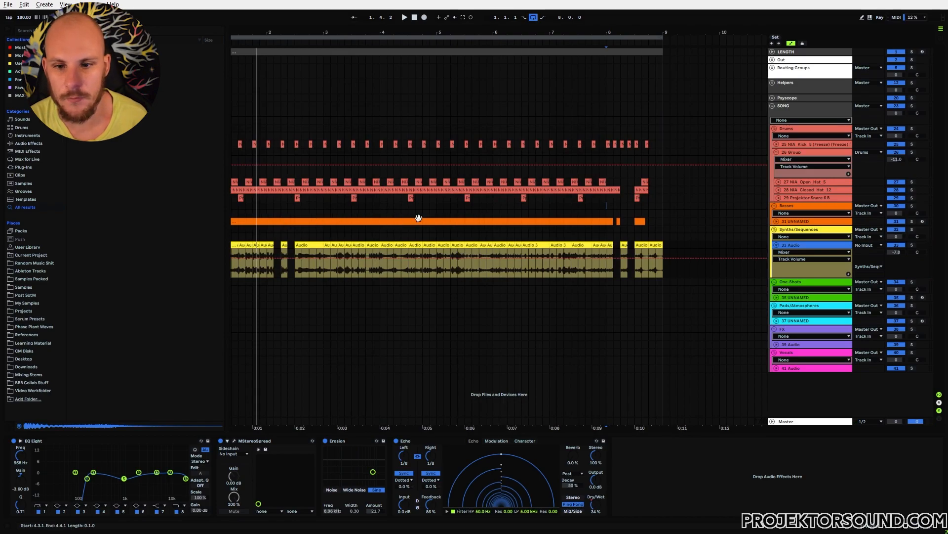
{"action": "left_click_drag", "start_coordinate": [349, 32], "coordinate": [374, 32]}
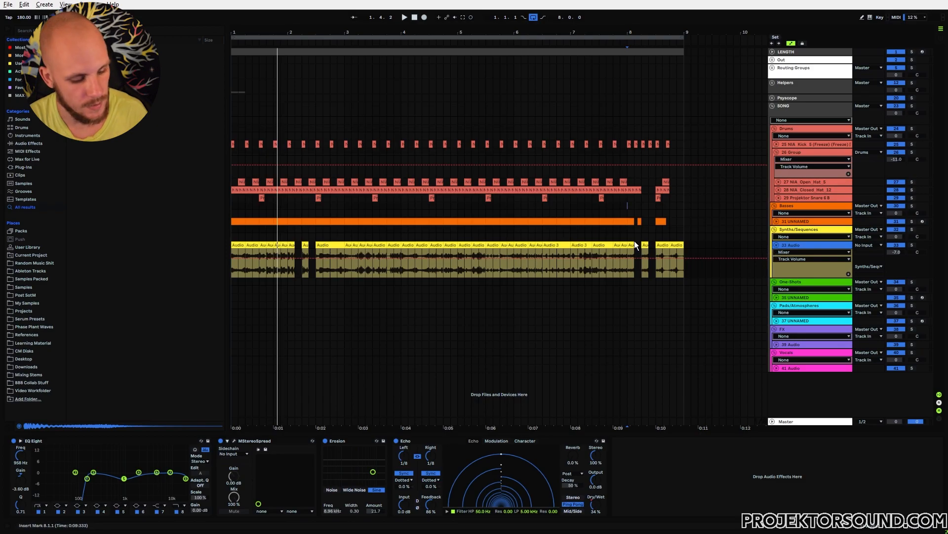
{"action": "key", "text": "ctrl+shift+t"}
{"action": "right_click", "coordinate": [333, 289]}
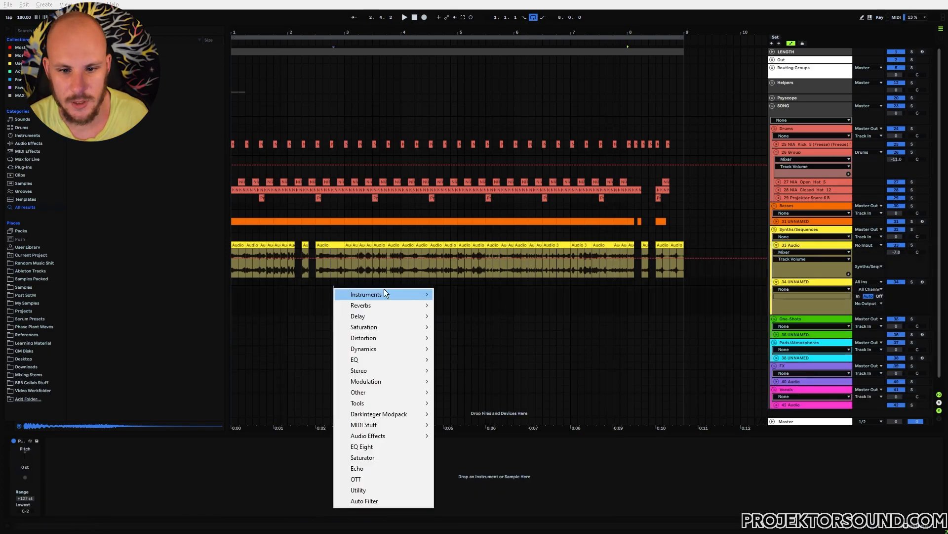
{"action": "mouse_move", "coordinate": [383, 295]}
{"action": "left_click", "coordinate": [454, 295]}
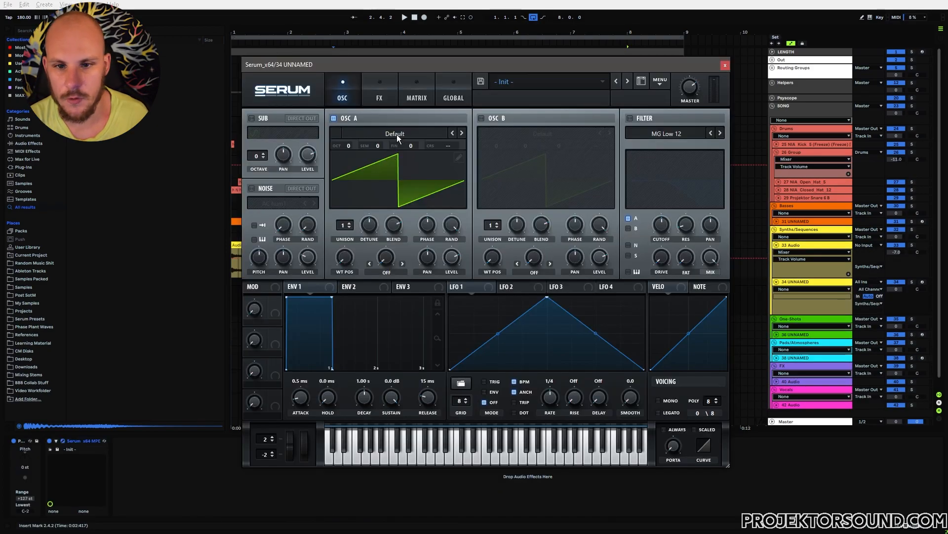
{"action": "left_click", "coordinate": [396, 134]}
{"action": "mouse_move", "coordinate": [405, 157]}
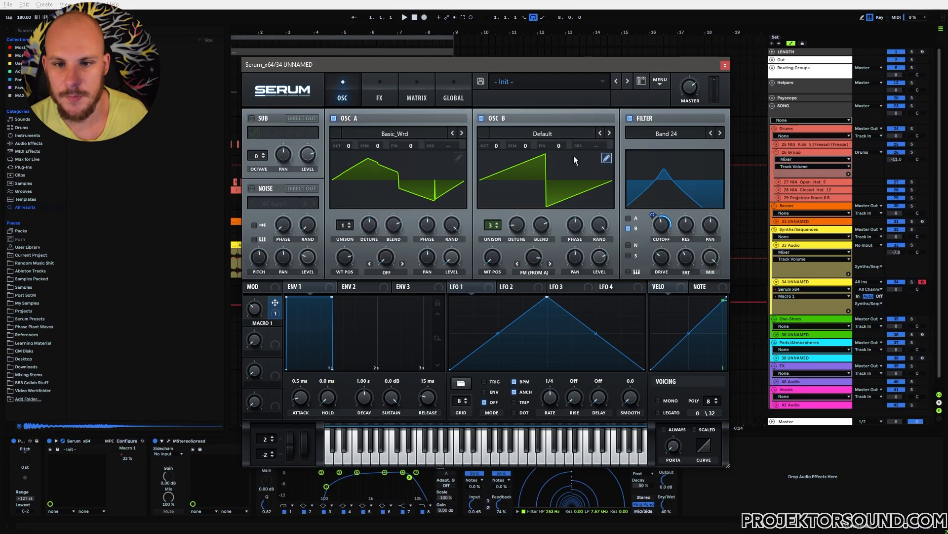
Step: Review the second synth's Serum effects, MStereoSpread, EQ Eight and Echo, play it with the loop, and fold both synth tracks
{"action": "left_click", "coordinate": [372, 101]}
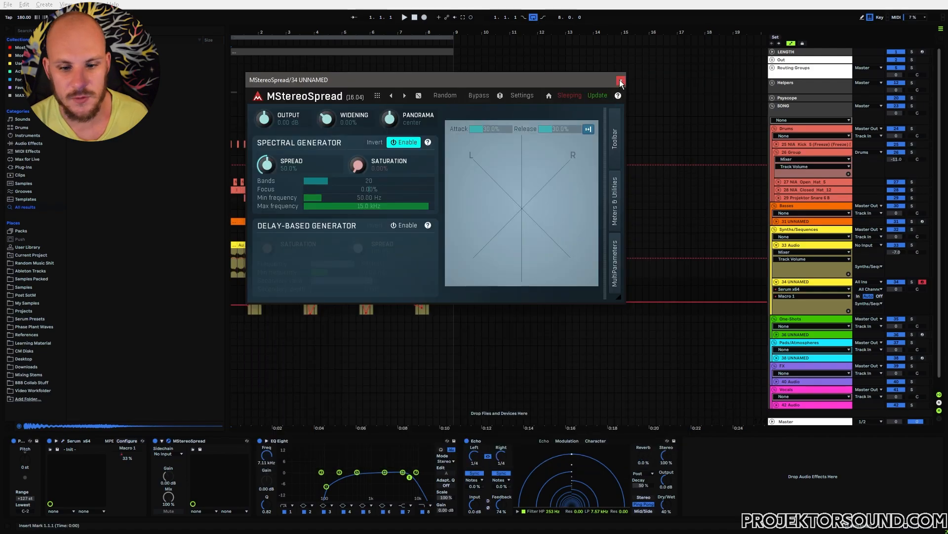
{"action": "left_click", "coordinate": [620, 81]}
{"action": "left_click", "coordinate": [295, 443]}
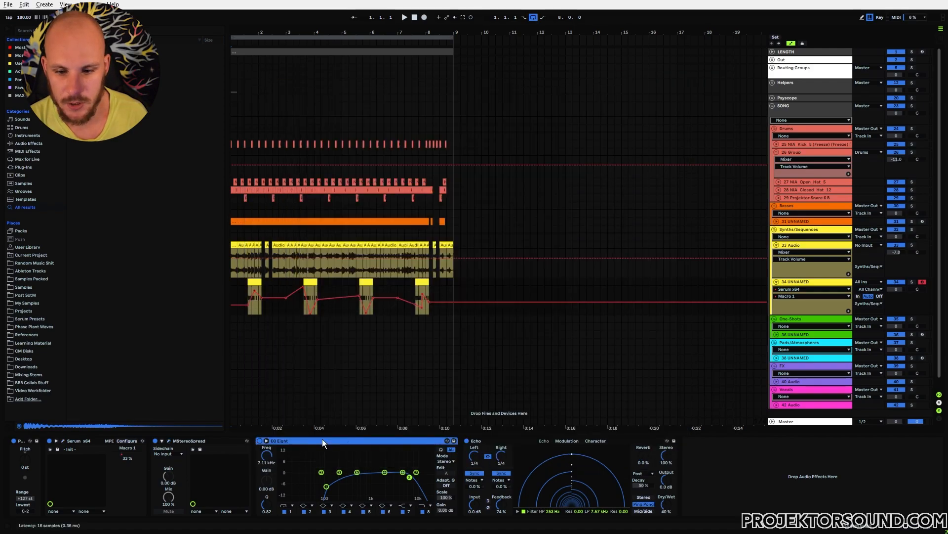
{"action": "left_click", "coordinate": [492, 438]}
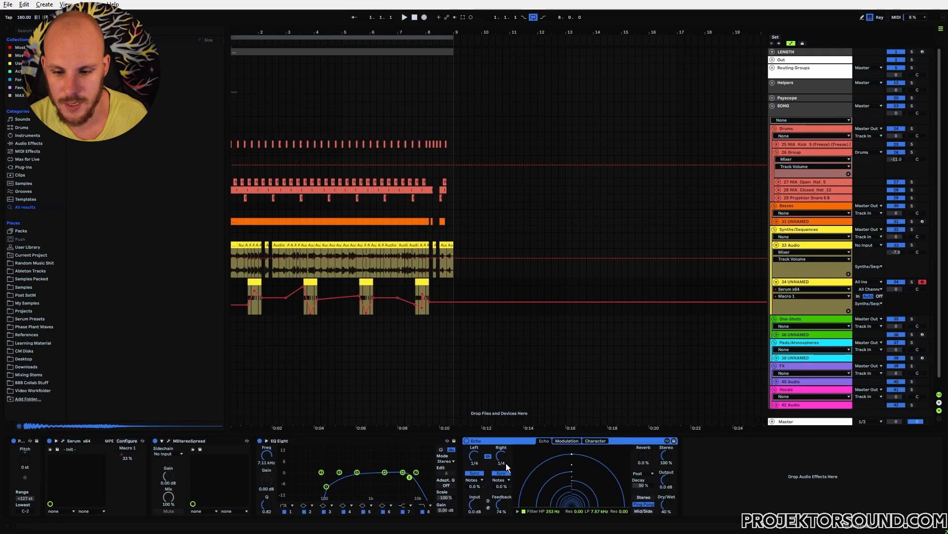
{"action": "left_click", "coordinate": [262, 250]}
{"action": "key", "text": "space"}
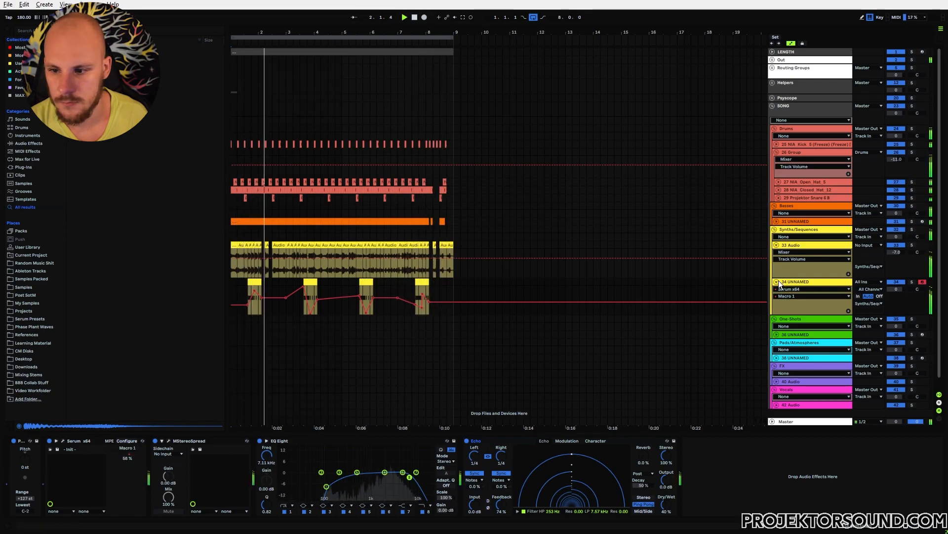
{"action": "left_click", "coordinate": [793, 245]}
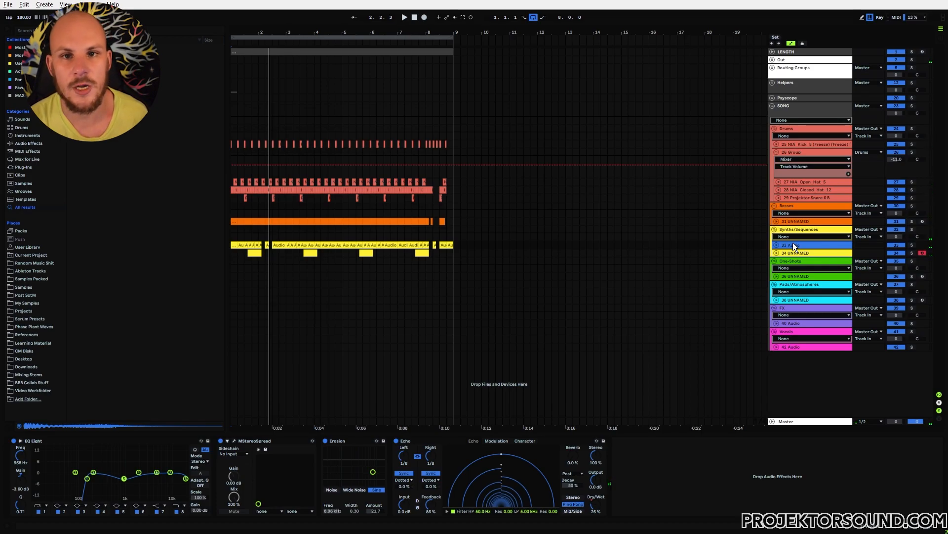
Step: Load Serum on the Pads/Atmospheres MIDI track and set oscillator A to 8 unison voices with 0.33 detune
{"action": "left_click", "coordinate": [786, 299]}
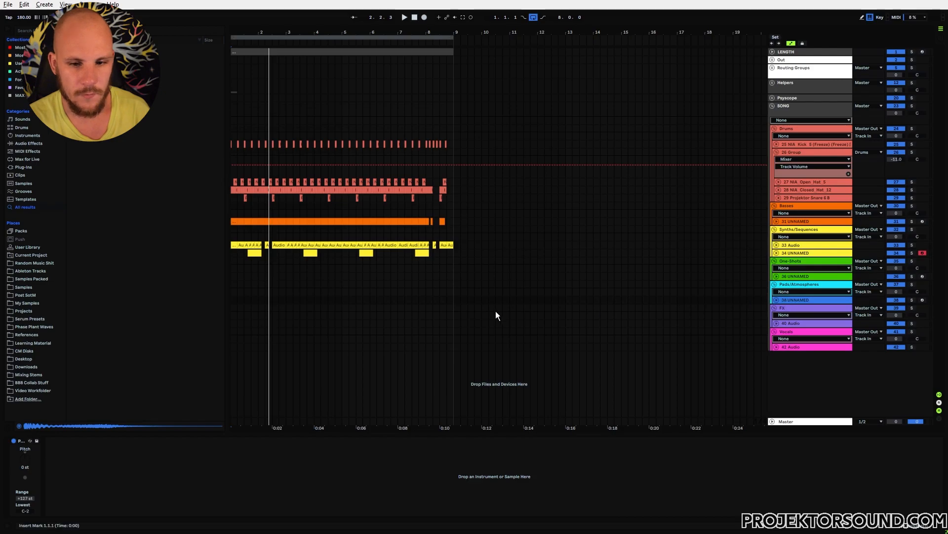
{"action": "right_click", "coordinate": [351, 300]}
{"action": "mouse_move", "coordinate": [421, 87]}
{"action": "left_click", "coordinate": [480, 87]}
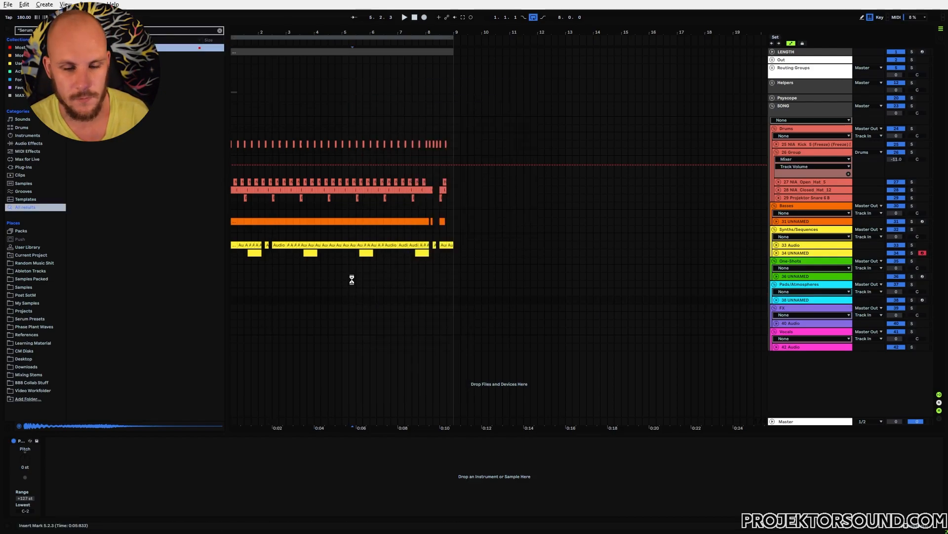
{"action": "scroll", "coordinate": [357, 254], "scroll_direction": "up", "scroll_amount": 7}
{"action": "scroll", "coordinate": [381, 252], "scroll_direction": "up", "scroll_amount": 1}
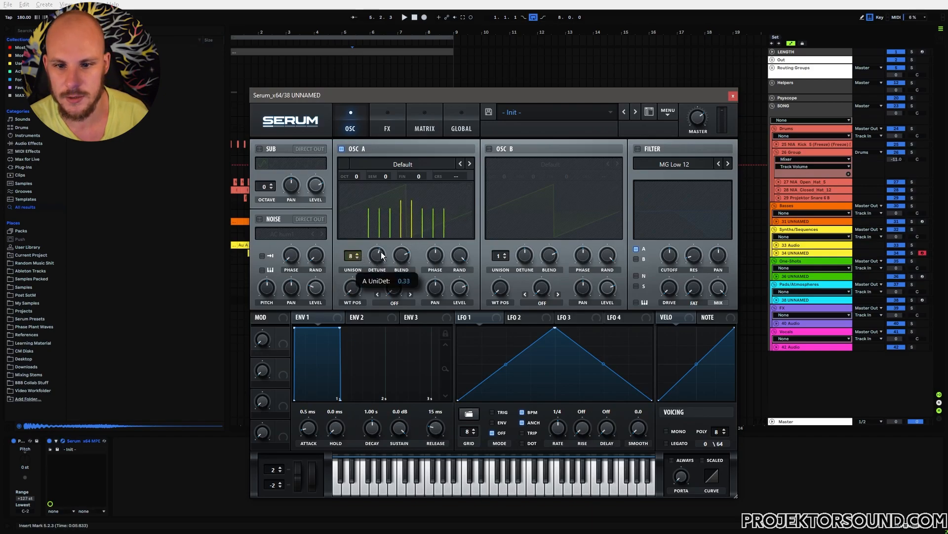
{"action": "left_click", "coordinate": [735, 96]}
Step: Add Shifter and MTurboReverb after Serum on the pads track
{"action": "right_click", "coordinate": [195, 472]}
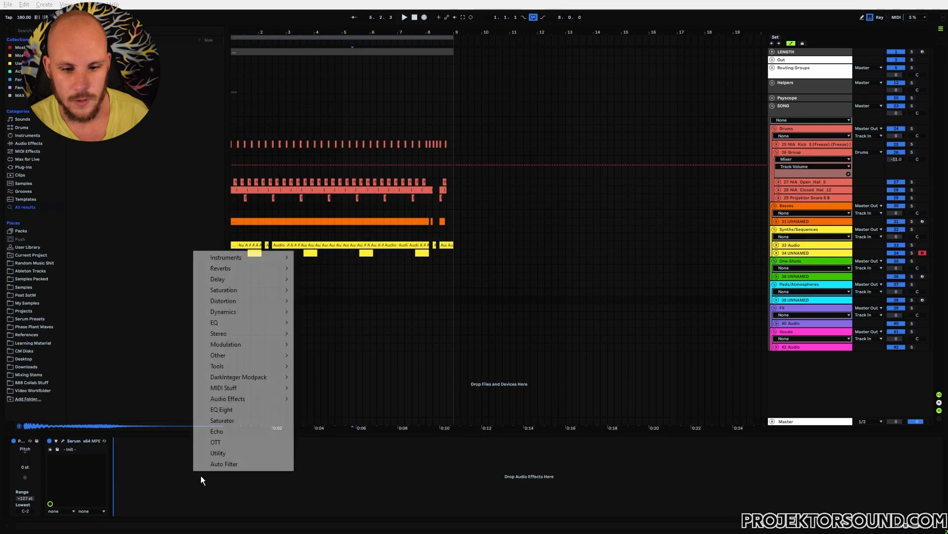
{"action": "mouse_move", "coordinate": [259, 402]}
{"action": "left_click", "coordinate": [322, 484]}
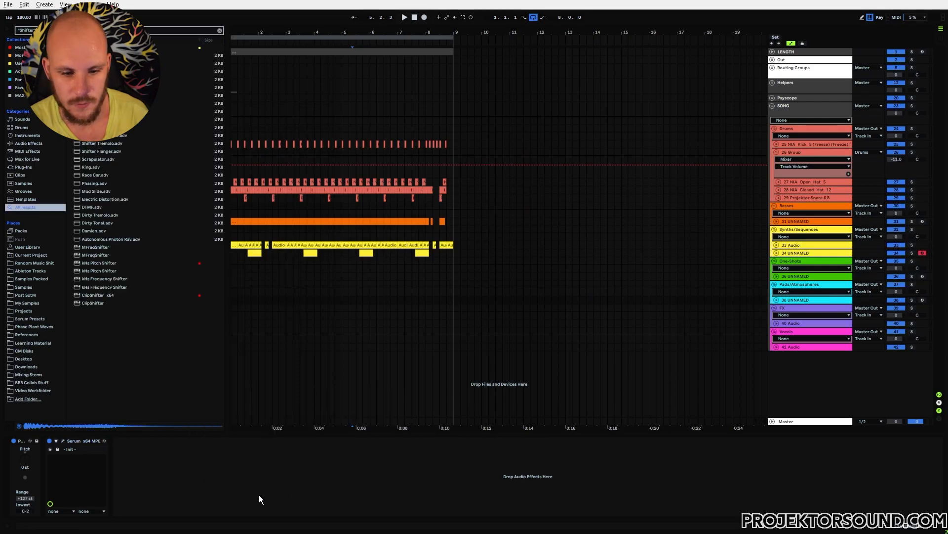
{"action": "right_click", "coordinate": [371, 472]}
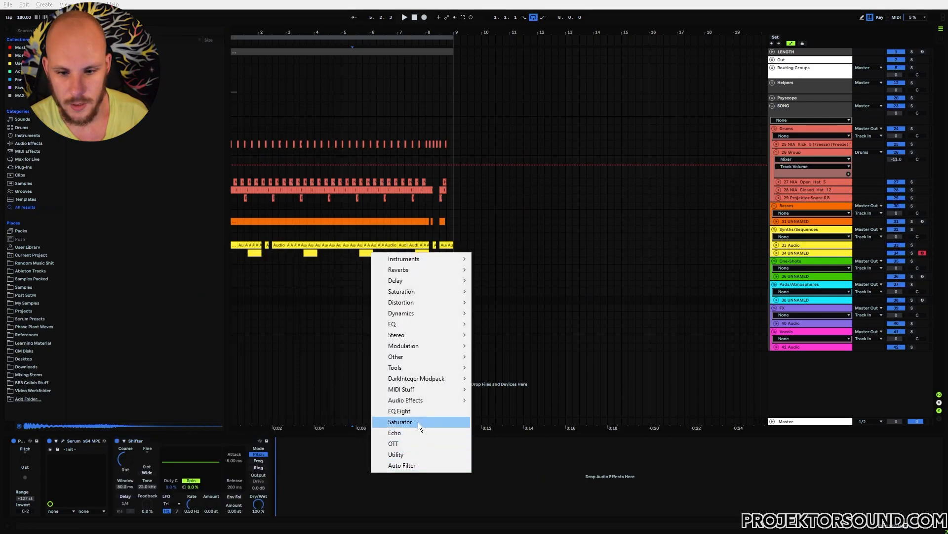
{"action": "mouse_move", "coordinate": [463, 402]}
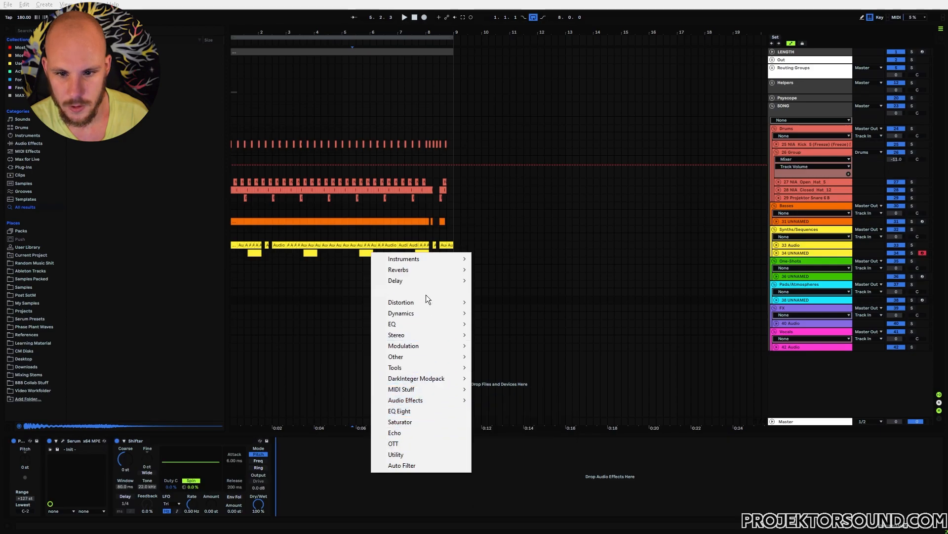
{"action": "mouse_move", "coordinate": [430, 269]}
{"action": "left_click", "coordinate": [536, 287]}
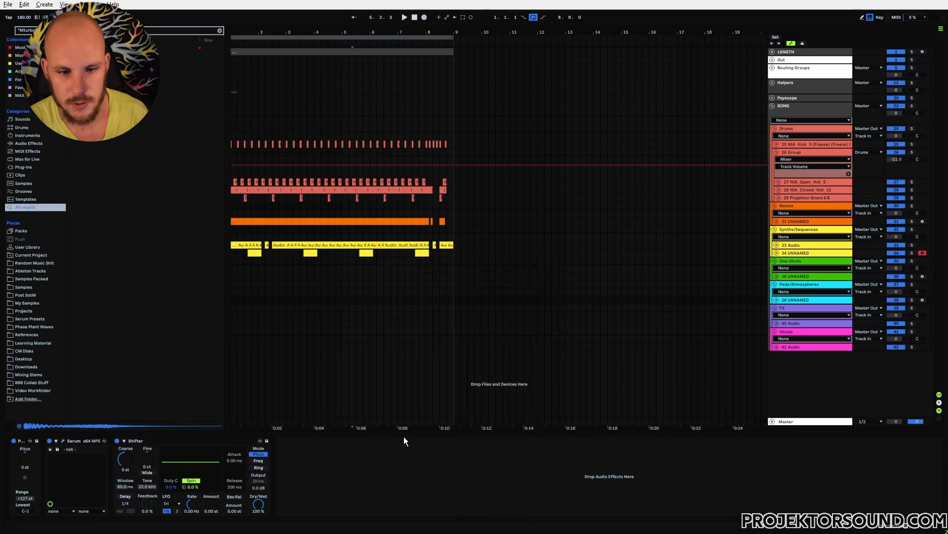
Step: Add an EQ Eight after the reverb and shape a gentle low cut at about 138 Hz
{"action": "right_click", "coordinate": [458, 469]}
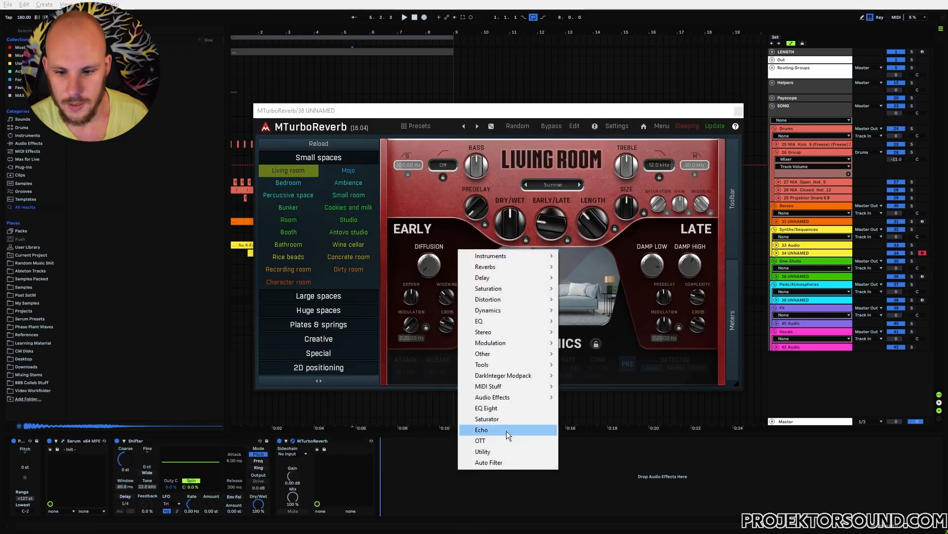
{"action": "left_click", "coordinate": [494, 407]}
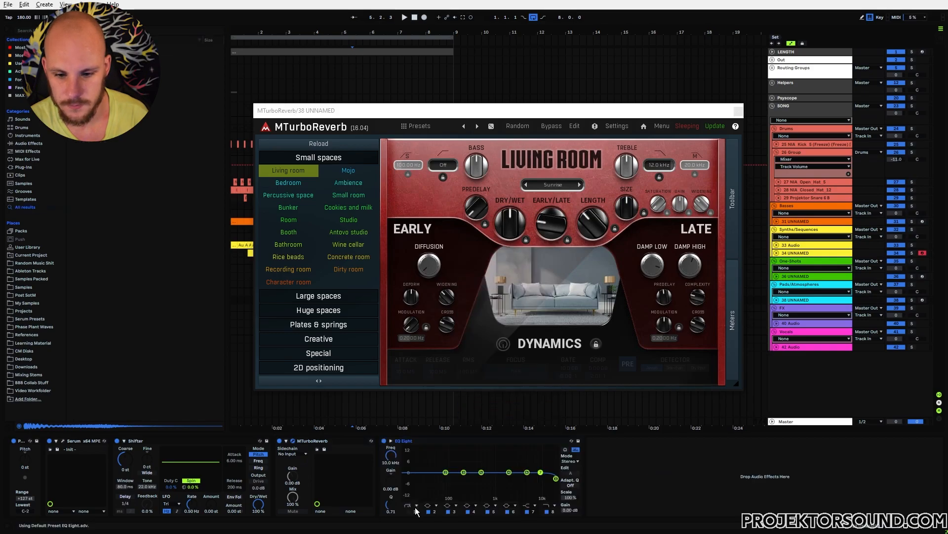
{"action": "left_click_drag", "start_coordinate": [414, 478], "coordinate": [457, 491]}
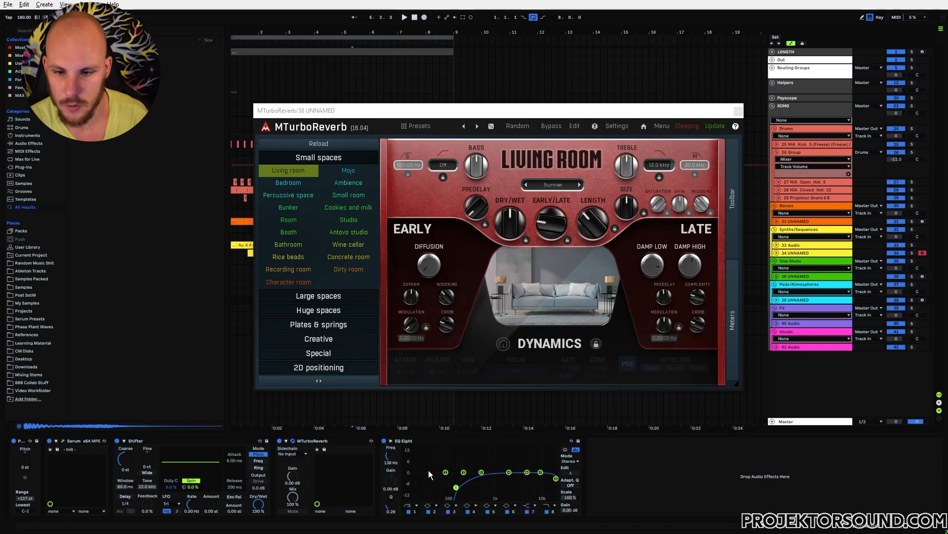
Step: Choose the Cathedral algorithm from the huge spaces in MTurboReverb and close its window
{"action": "left_click", "coordinate": [314, 308]}
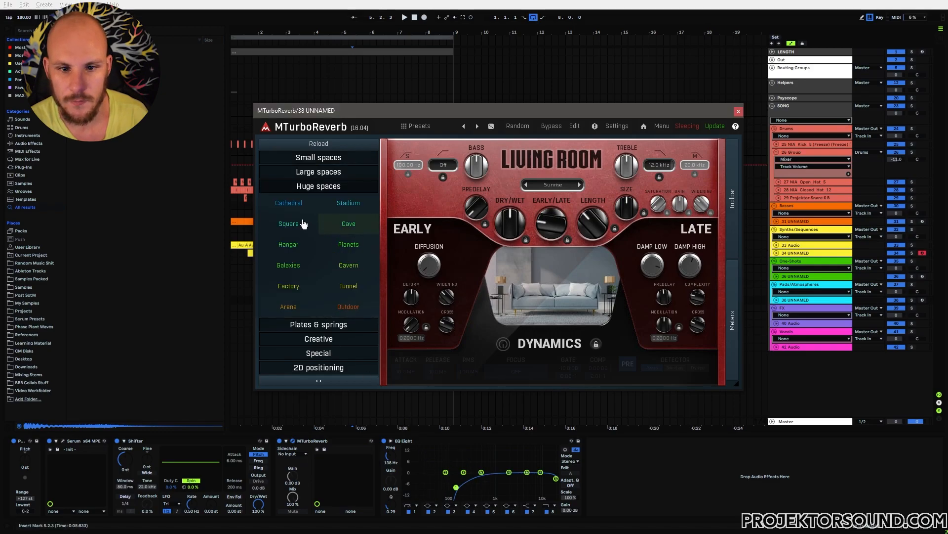
{"action": "left_click", "coordinate": [306, 208]}
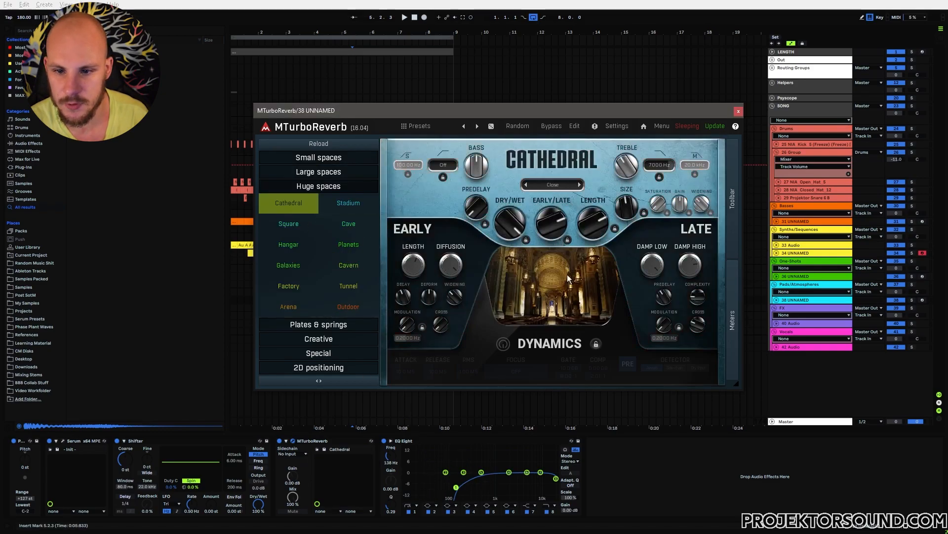
{"action": "left_click", "coordinate": [738, 112]}
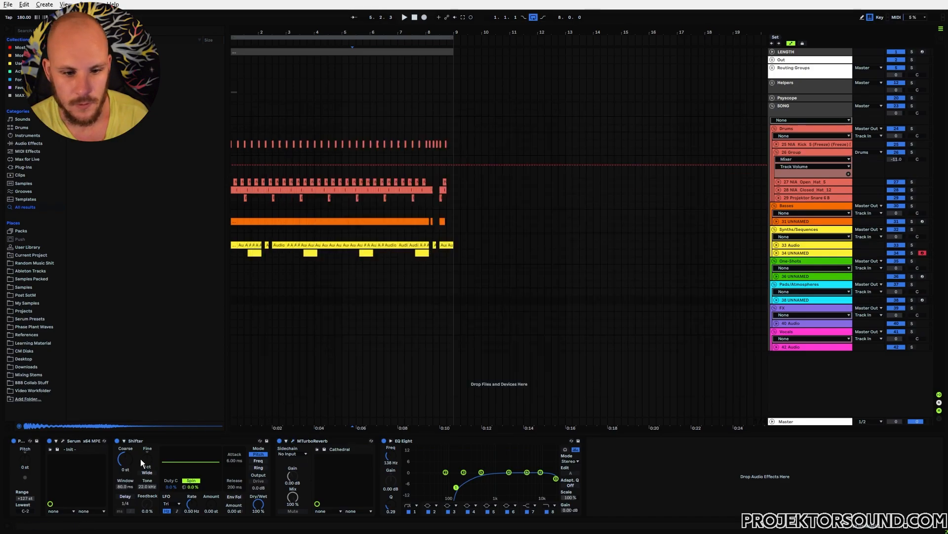
Step: Switch Shifter to Freq mode with Coarse at 240 Hz, and create a pad MIDI clip spanning bars 1 to 8
{"action": "left_click", "coordinate": [258, 461]}
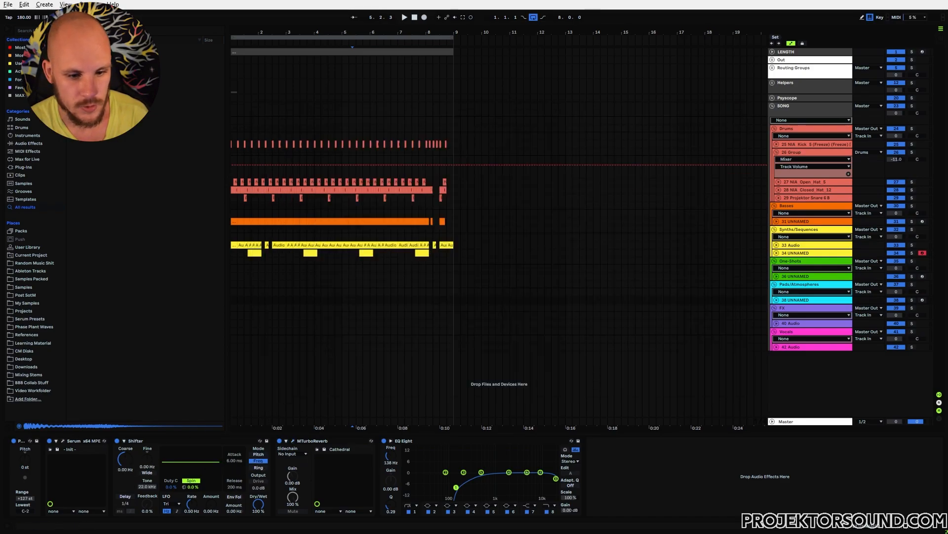
{"action": "left_click_drag", "start_coordinate": [453, 301], "coordinate": [289, 302]}
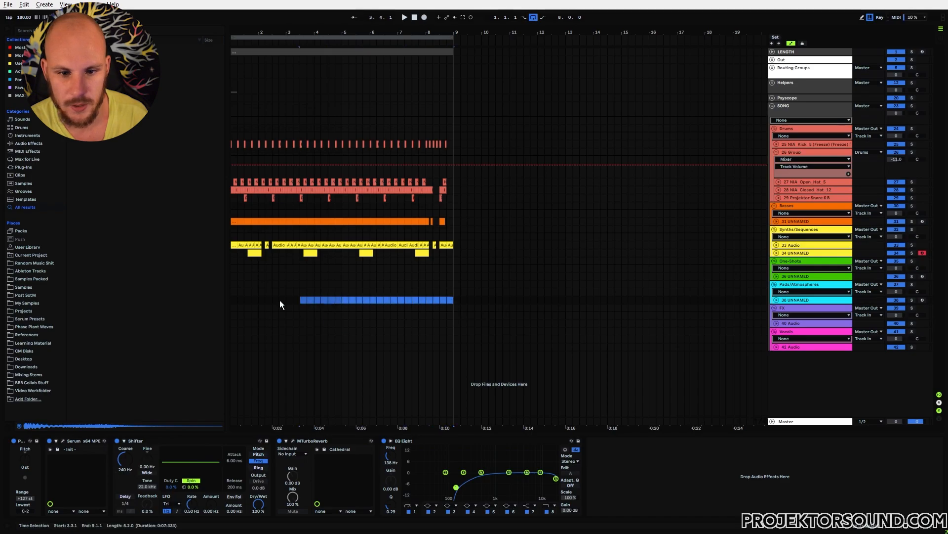
Step: Draw Shifter Coarse automation over the pad clip that dips in bar 2, peaks near bar 5 and dips again near bar 7
{"action": "key", "text": "a"}
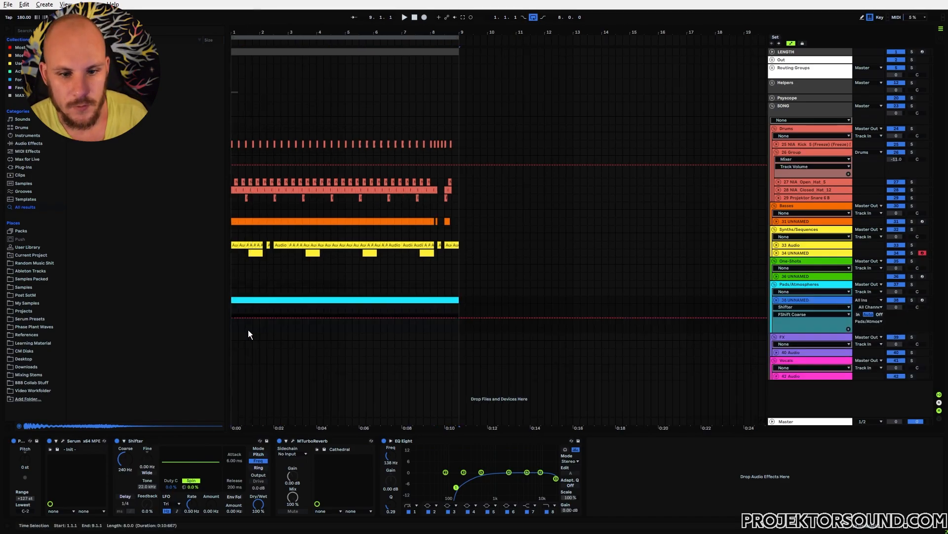
{"action": "left_click_drag", "start_coordinate": [244, 321], "coordinate": [280, 315]}
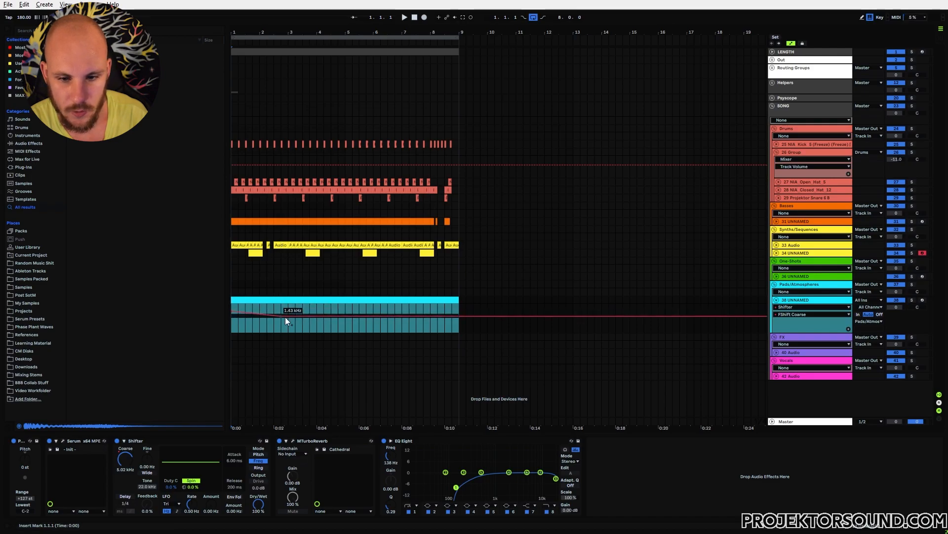
{"action": "left_click_drag", "start_coordinate": [348, 316], "coordinate": [451, 308]}
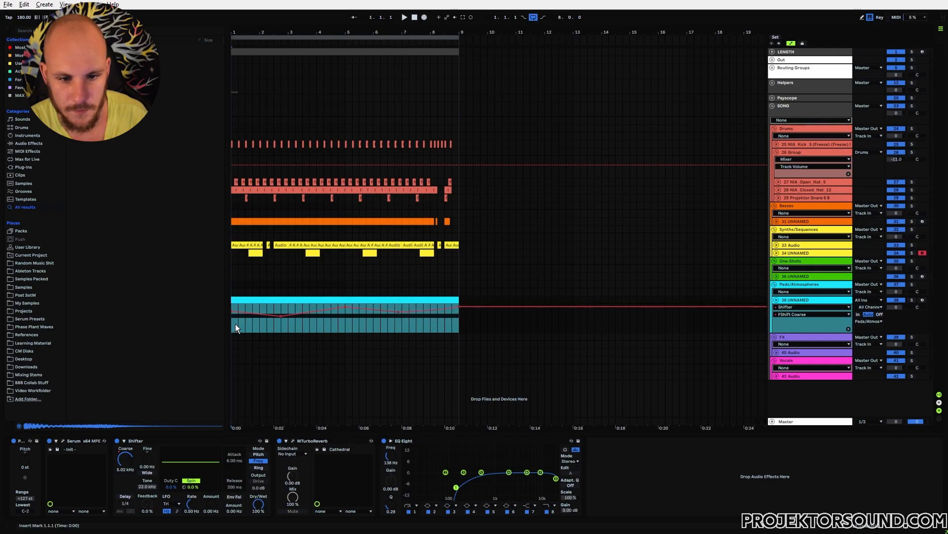
Step: Set the Shifter Coarse automation points at the loop's end and start to 8300 Hz so they match
{"action": "right_click", "coordinate": [460, 305]}
{"action": "left_click", "coordinate": [471, 310]}
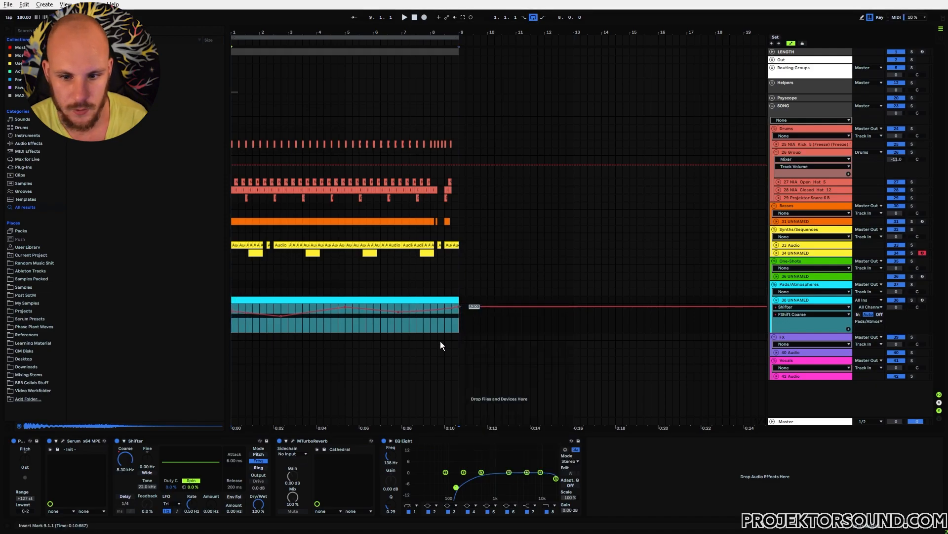
{"action": "right_click", "coordinate": [232, 312]}
{"action": "left_click", "coordinate": [248, 316]}
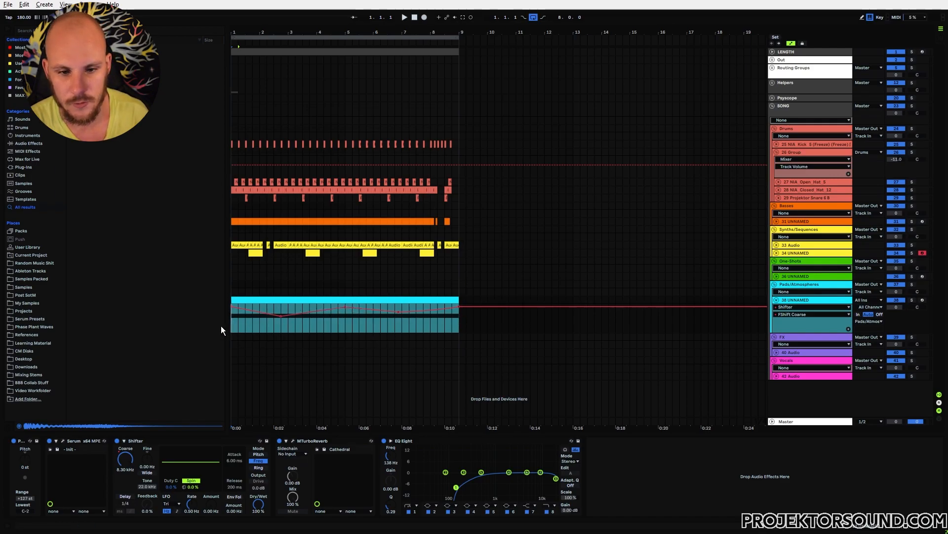
Step: Play the loop with the pad and lower the pad track's volume to -8.7 dB
{"action": "key", "text": "space"}
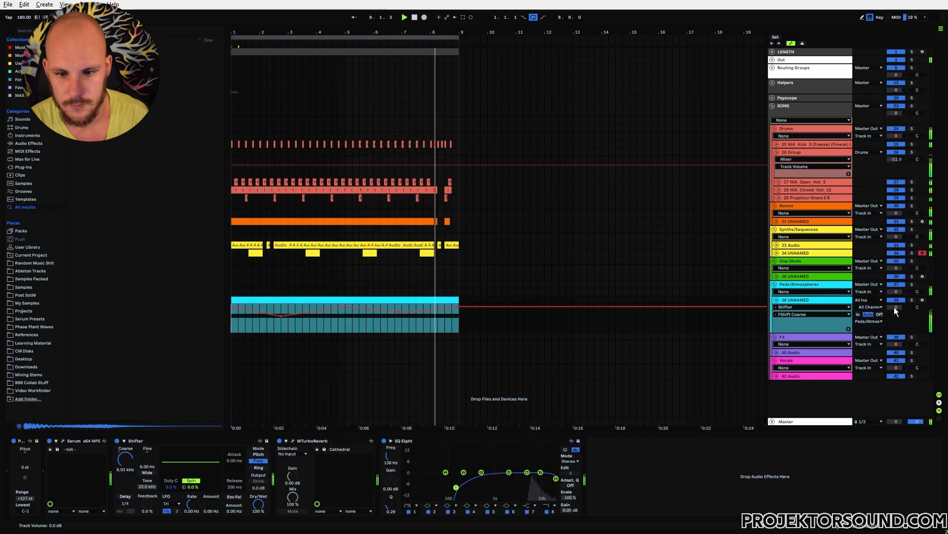
{"action": "mouse_move", "coordinate": [894, 307]}
{"action": "left_mouse_down"}
{"action": "mouse_move", "coordinate": [894, 319]}
{"action": "mouse_move", "coordinate": [901, 314]}
{"action": "left_mouse_up"}
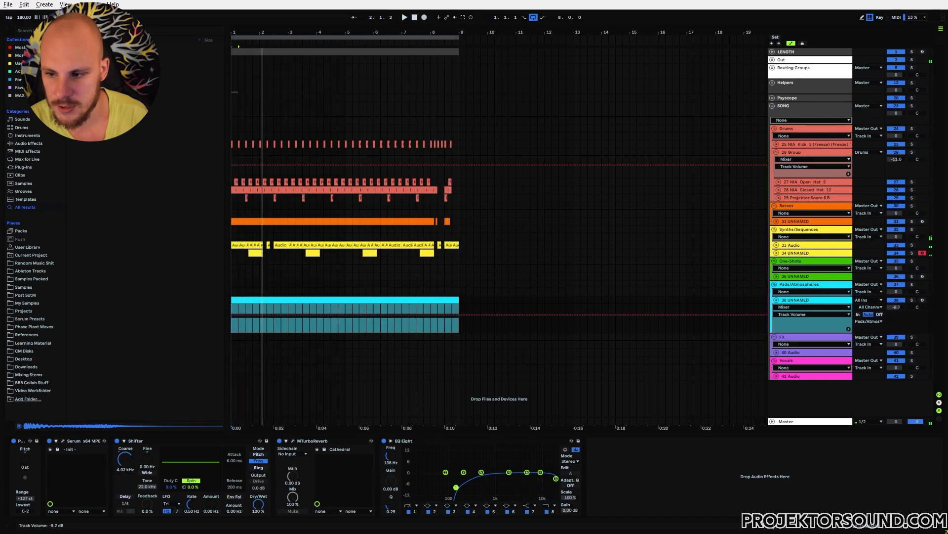
Step: Reshape the pad's Shifter Coarse automation with dips late in bar 1, at bar 4 and midway through bar 5, auditioning the loop
{"action": "left_click", "coordinate": [127, 457]}
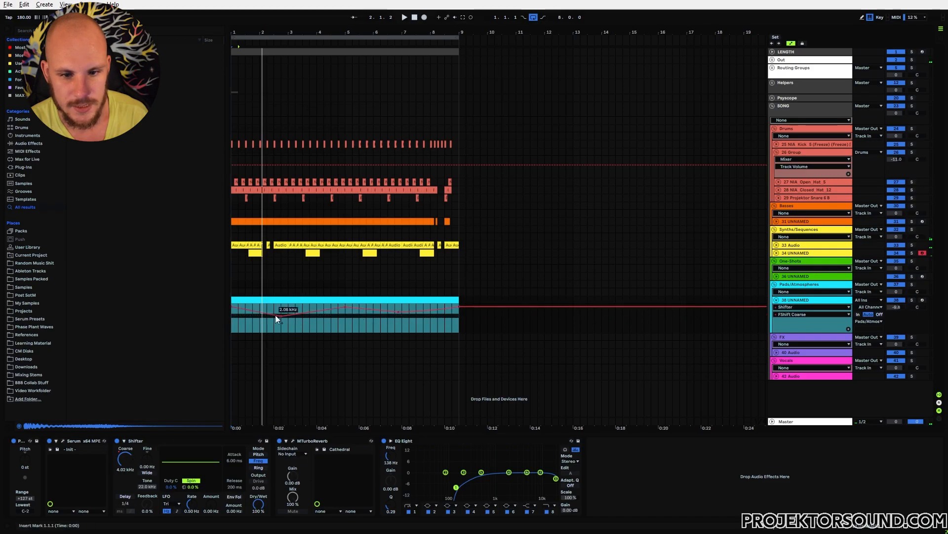
{"action": "left_click_drag", "start_coordinate": [280, 319], "coordinate": [252, 318]}
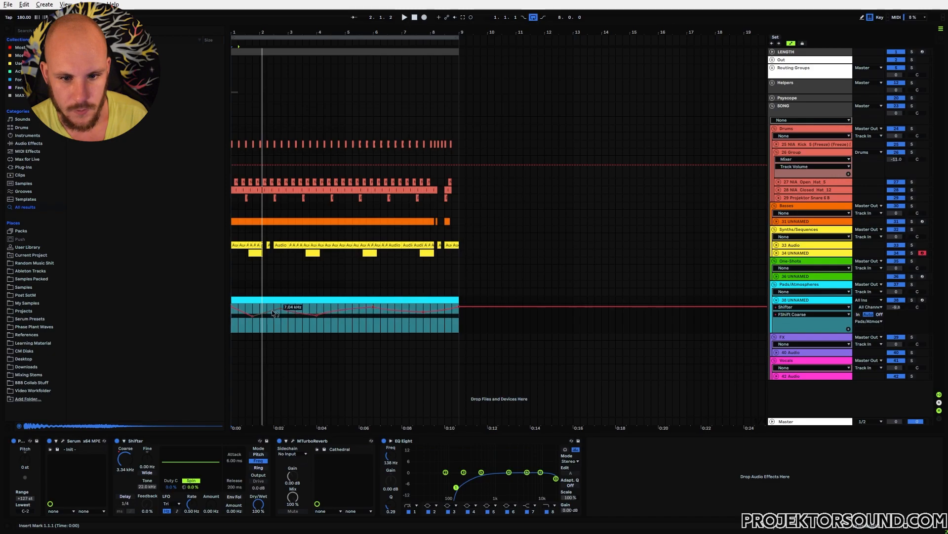
{"action": "key", "text": "space"}
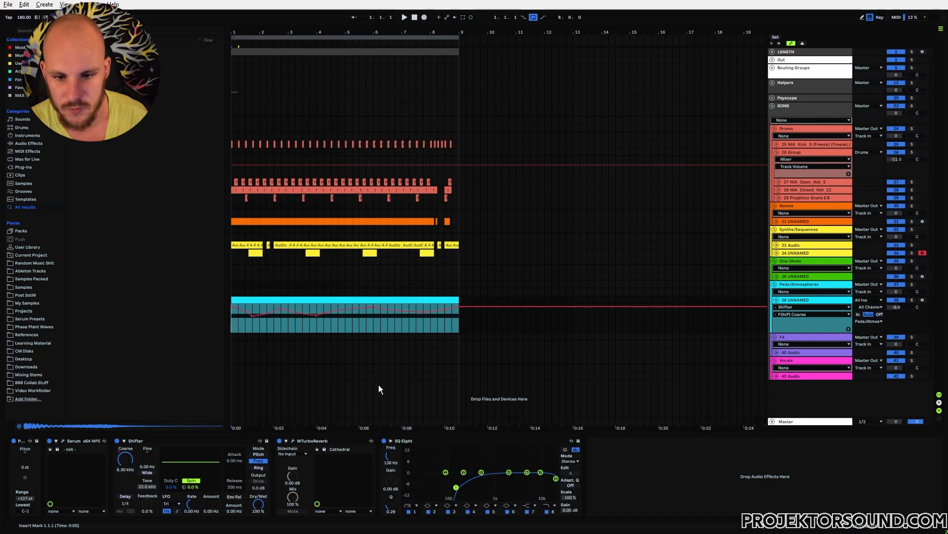
{"action": "left_click_drag", "start_coordinate": [362, 308], "coordinate": [362, 316]}
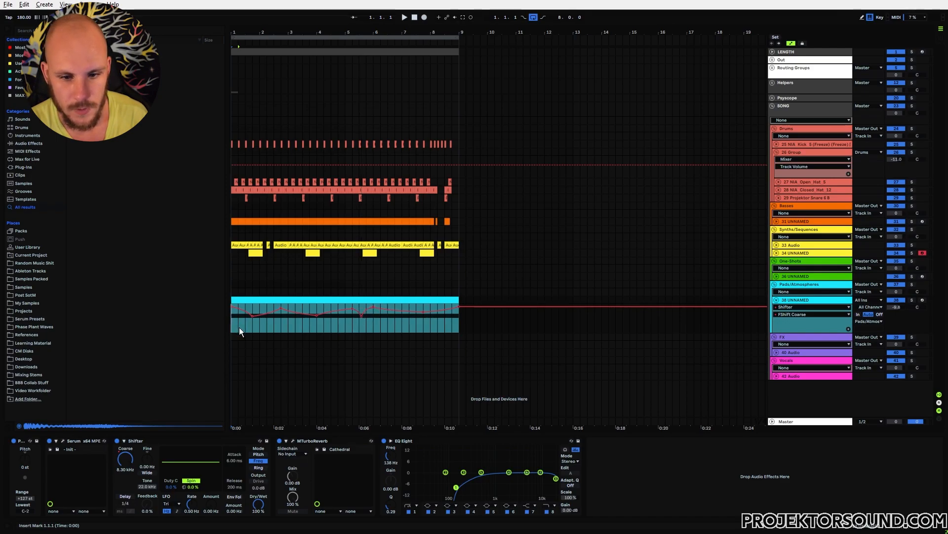
{"action": "key", "text": "space"}
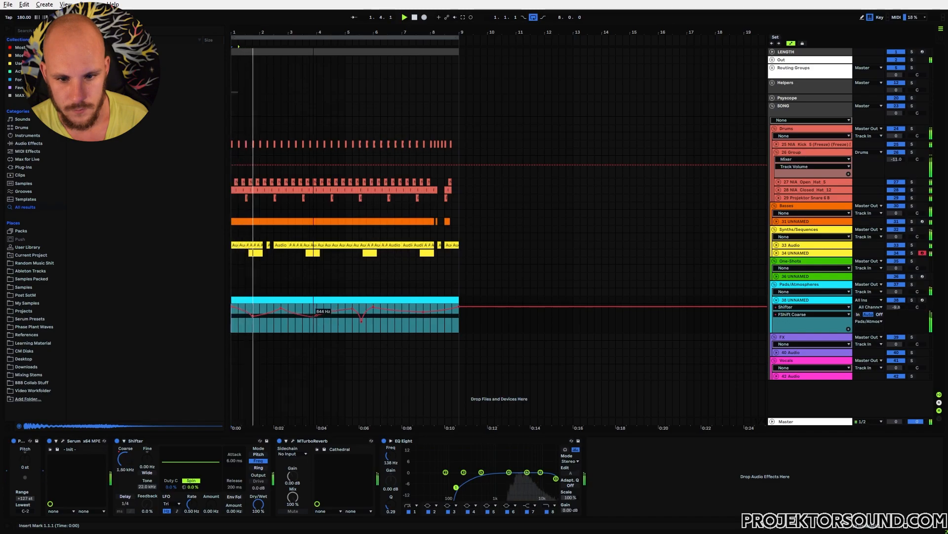
{"action": "left_click_drag", "start_coordinate": [317, 316], "coordinate": [316, 319]}
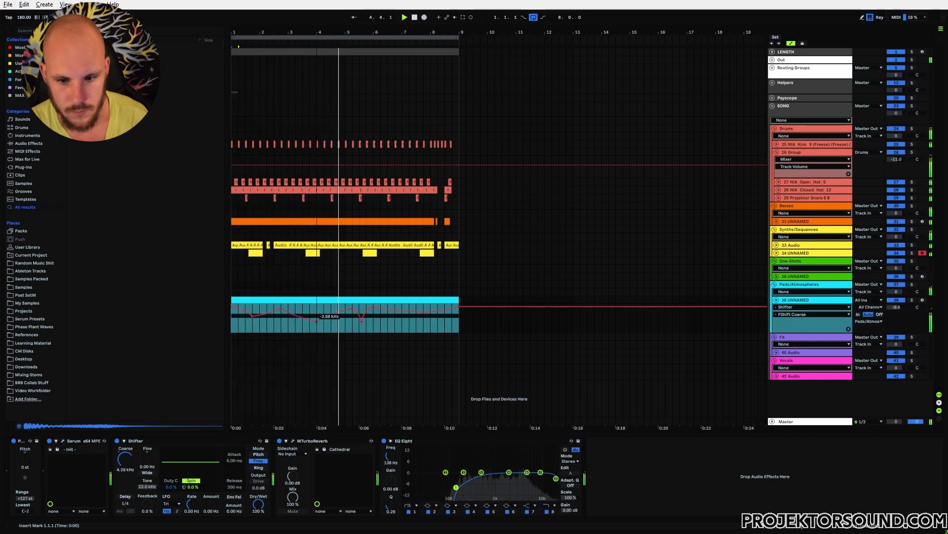
{"action": "left_click_drag", "start_coordinate": [315, 317], "coordinate": [318, 324]}
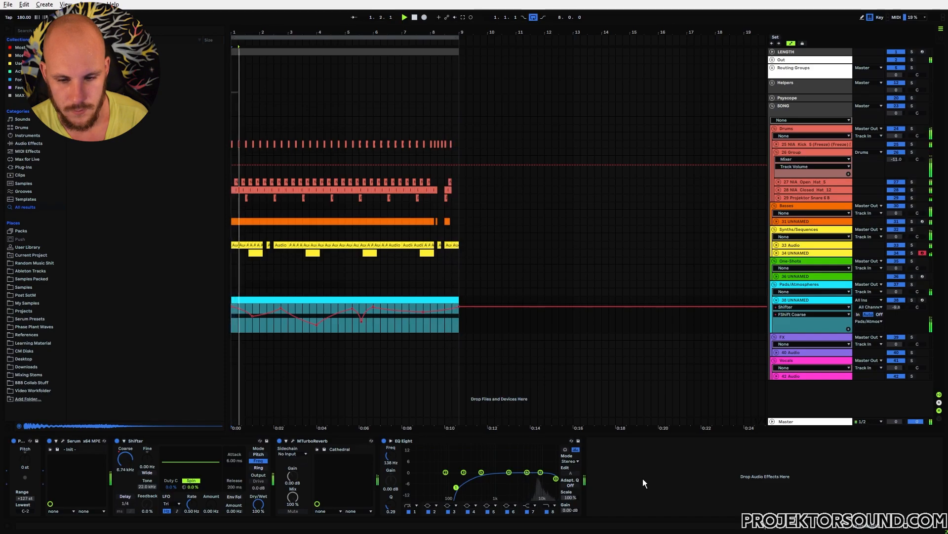
Step: Load kHs Trance Gate after the pad's EQ Eight, adjust its release and mix during playback, and raise the pad track's volume
{"action": "right_click", "coordinate": [611, 466]}
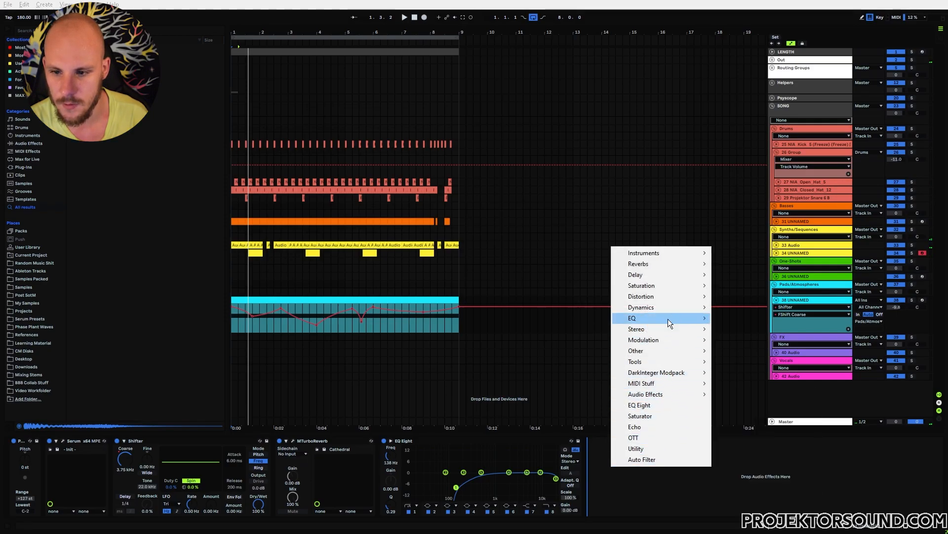
{"action": "mouse_move", "coordinate": [675, 305]}
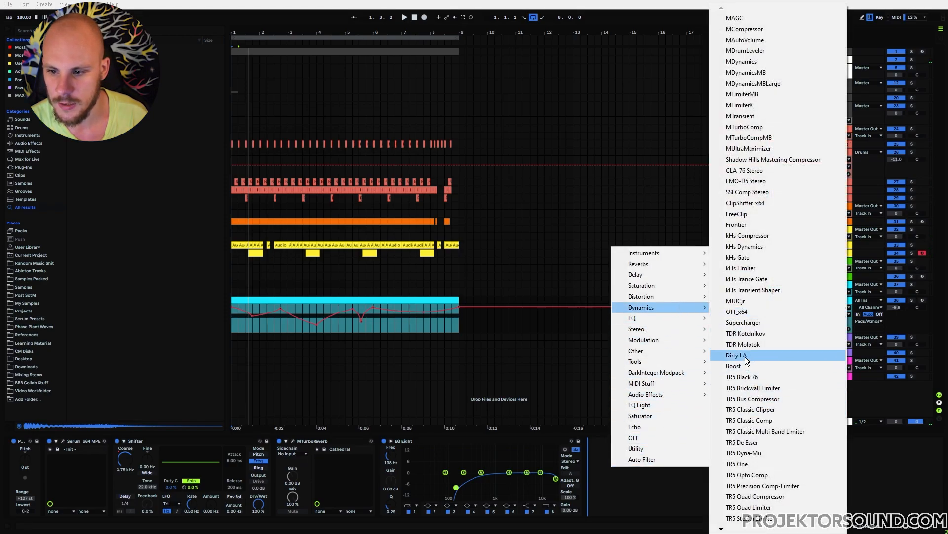
{"action": "left_click", "coordinate": [752, 279]}
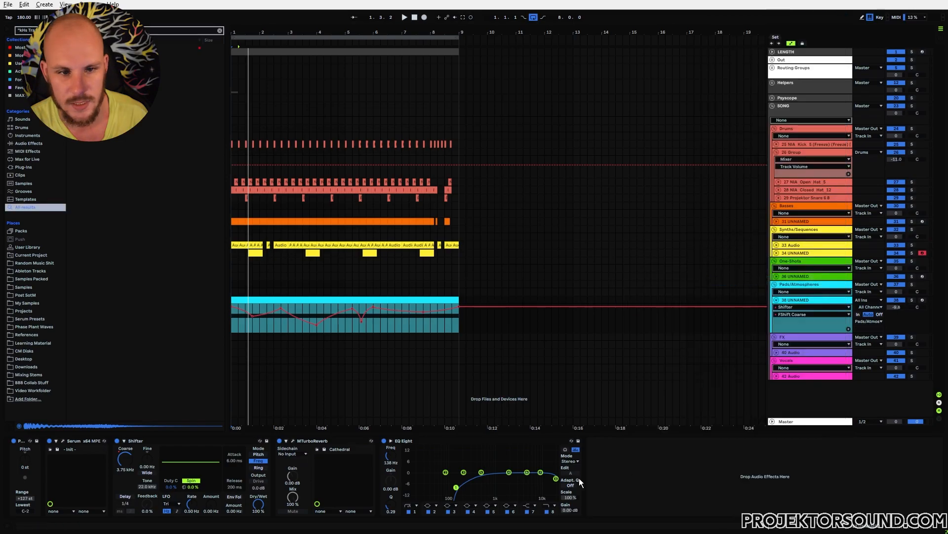
{"action": "key", "text": "space"}
{"action": "left_click_drag", "start_coordinate": [351, 350], "coordinate": [351, 359]}
{"action": "left_click_drag", "start_coordinate": [351, 309], "coordinate": [351, 296]}
{"action": "mouse_move", "coordinate": [352, 349]}
{"action": "left_mouse_down"}
{"action": "mouse_move", "coordinate": [352, 364]}
{"action": "mouse_move", "coordinate": [351, 344]}
{"action": "left_mouse_up"}
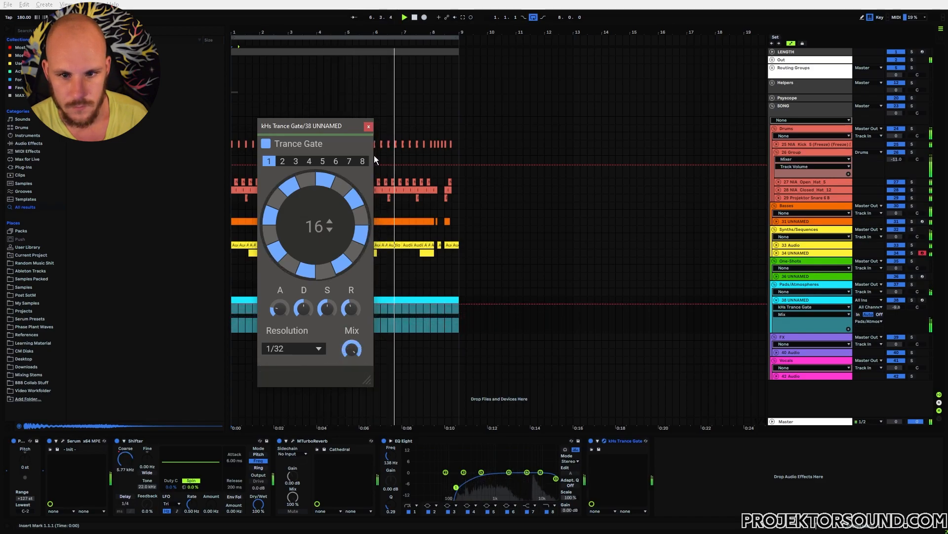
{"action": "left_click", "coordinate": [369, 127]}
{"action": "left_click", "coordinate": [894, 306]}
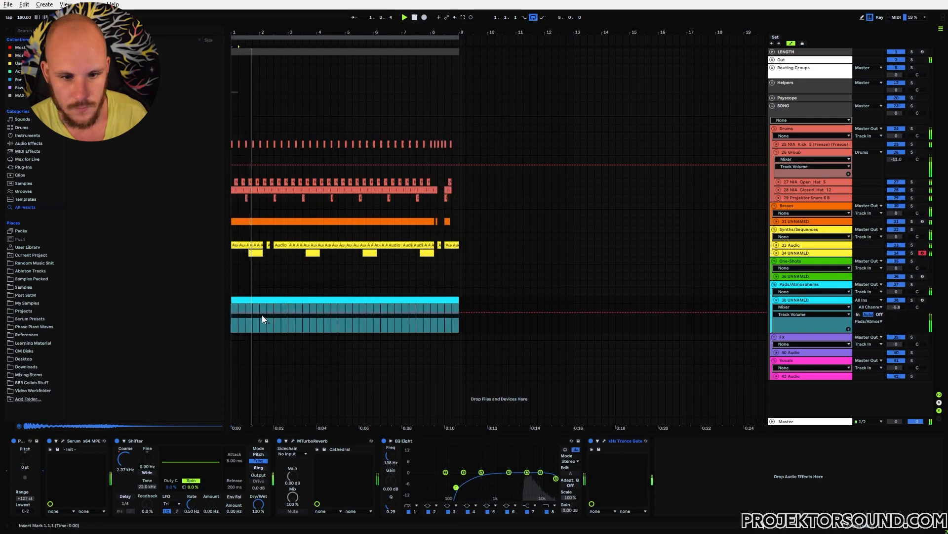
Step: Draw Trance Gate Mix automation over the pad clip with curved dips near bars 3 and 7.5, and play the loop
{"action": "left_click", "coordinate": [605, 441]}
{"action": "left_click", "coordinate": [352, 349]}
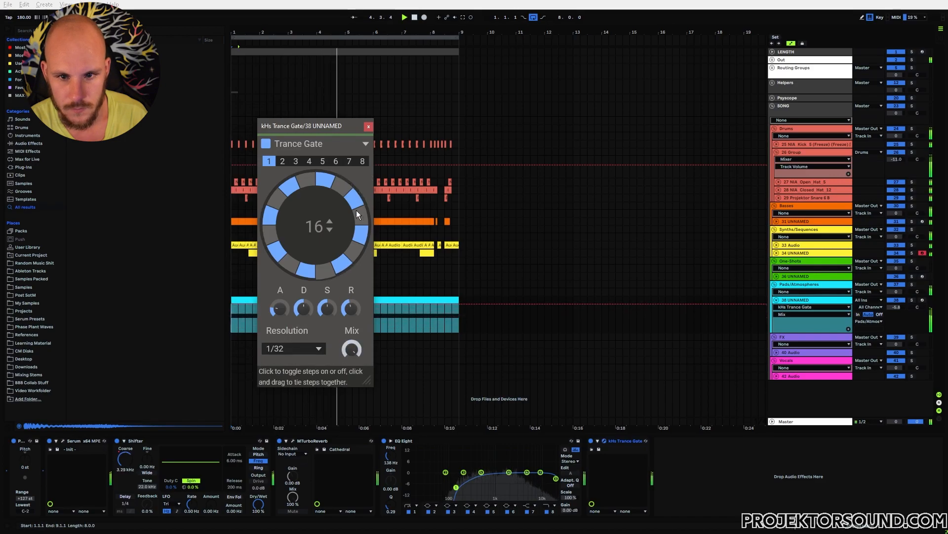
{"action": "left_click", "coordinate": [369, 126]}
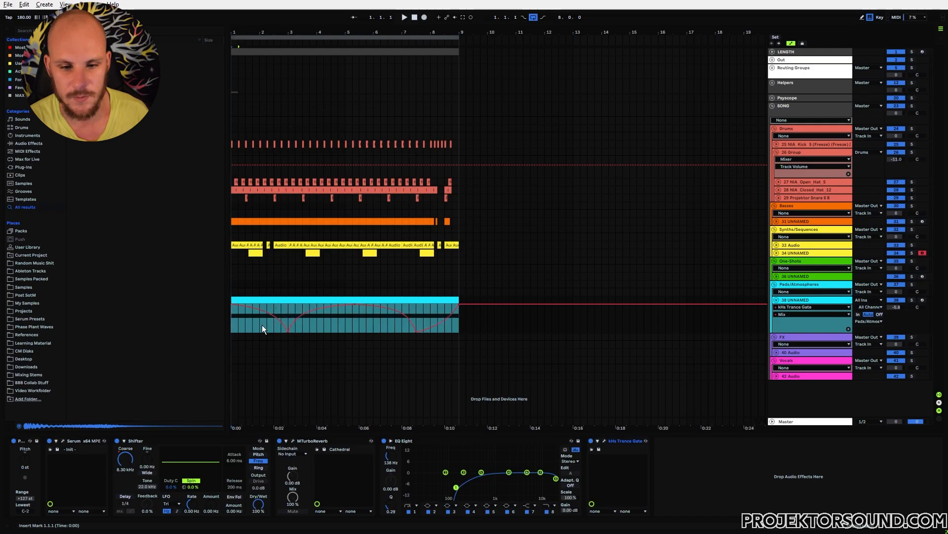
{"action": "key", "text": "space"}
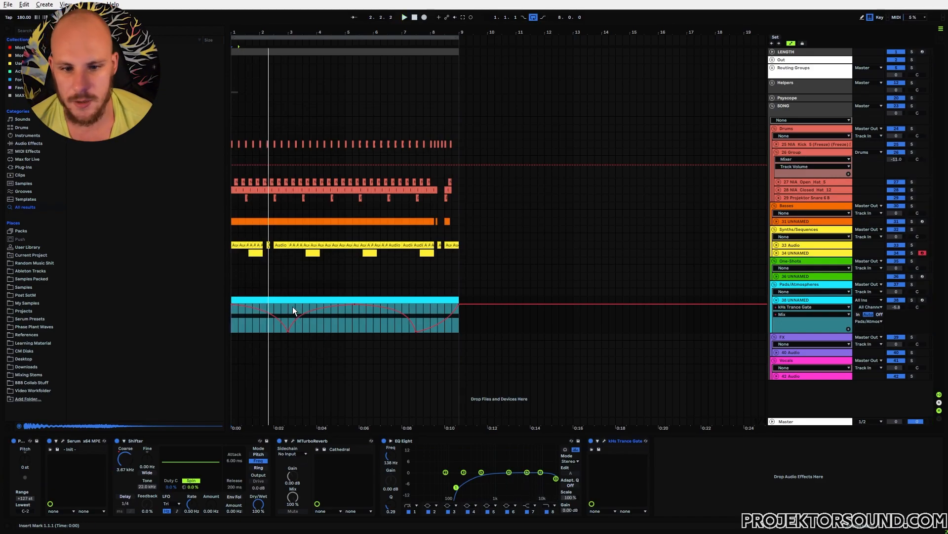
Step: Place NIA_Downfilter_2_Fx at bar 1 and NIA_E_Upfilter_1_Fx at bar 5 on the FX tracks, and set both volumes to -14.0 dB
{"action": "left_click", "coordinate": [777, 352]}
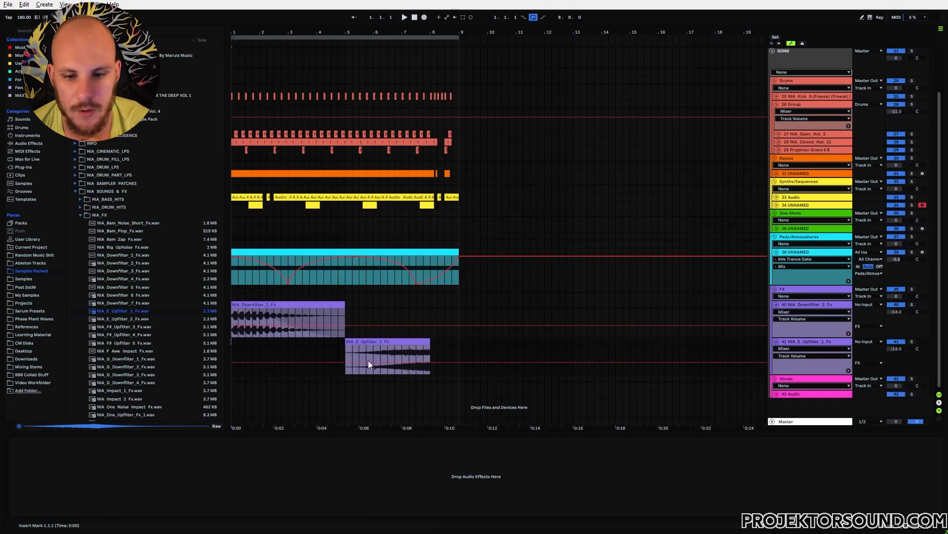
{"action": "key", "text": "space"}
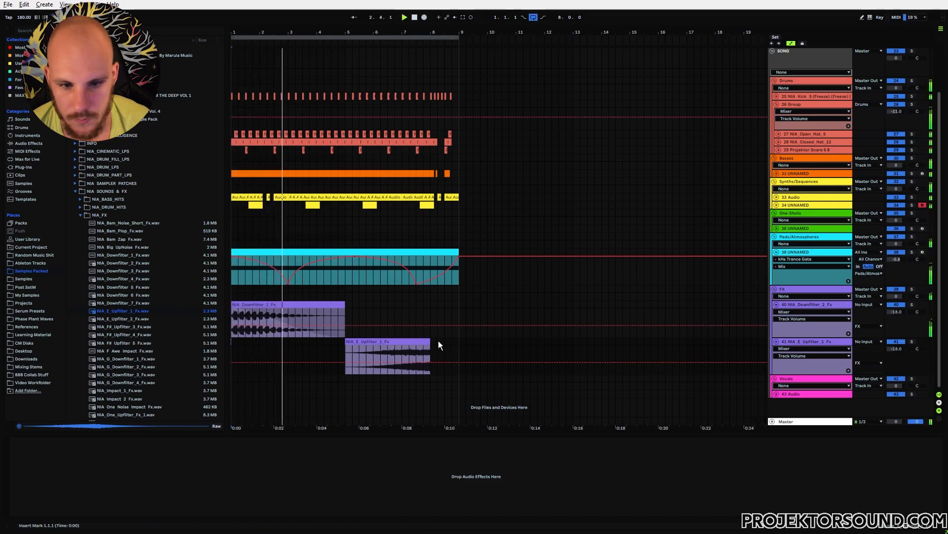
{"action": "left_click_drag", "start_coordinate": [903, 312], "coordinate": [902, 303]}
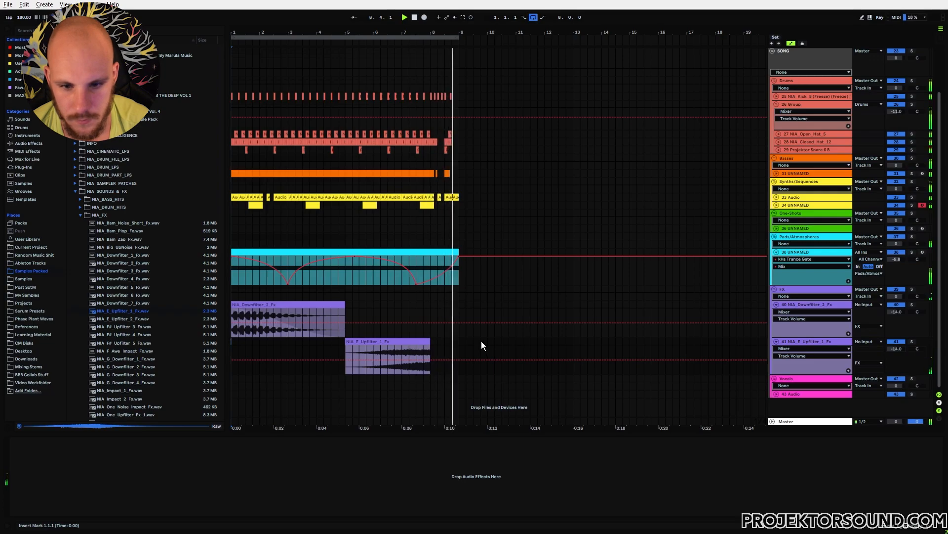
Step: Turn off warping for the NIA_E_Upfilter_1_Fx clip, extend it to bar 9 and transpose it upward
{"action": "left_click", "coordinate": [388, 339]}
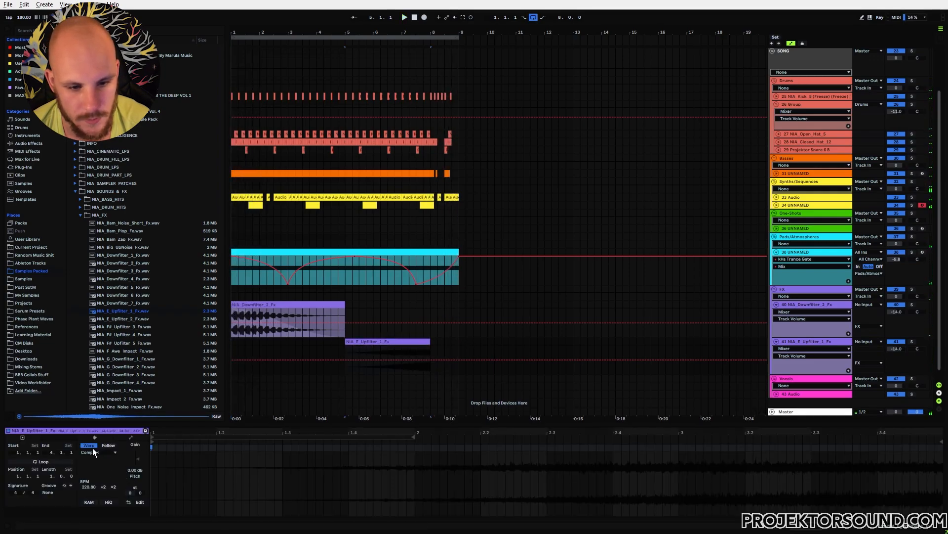
{"action": "left_click", "coordinate": [91, 446]}
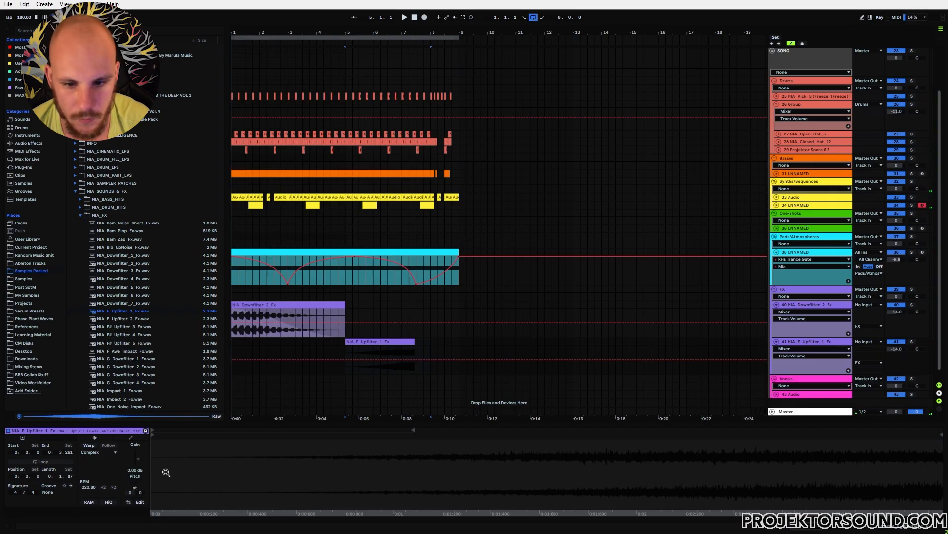
{"action": "left_click_drag", "start_coordinate": [415, 349], "coordinate": [459, 348]}
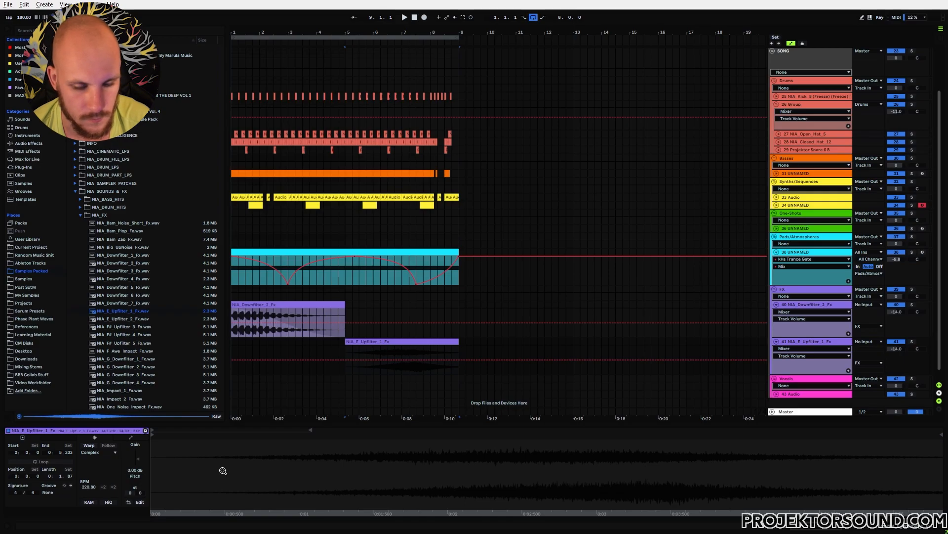
{"action": "key", "text": "Up"}
{"action": "key", "text": "Up"}
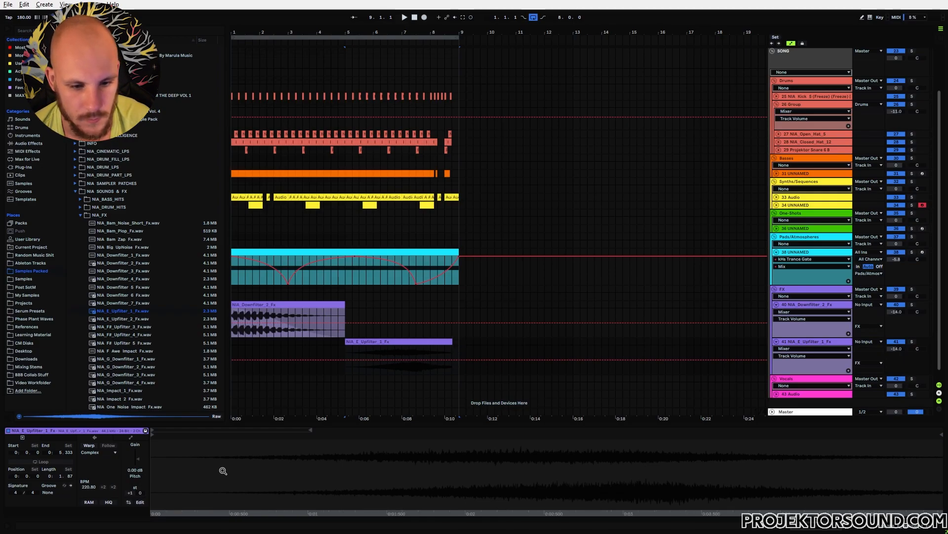
Step: Cut off the upfilter clip's fading tail and move the clip so it ends at bar 8
{"action": "left_click_drag", "start_coordinate": [418, 340], "coordinate": [425, 341]}
{"action": "left_click", "coordinate": [417, 370]}
{"action": "key", "text": "ctrl+e"}
{"action": "left_click", "coordinate": [434, 341]}
{"action": "key", "text": "Delete"}
{"action": "left_click", "coordinate": [415, 341]}
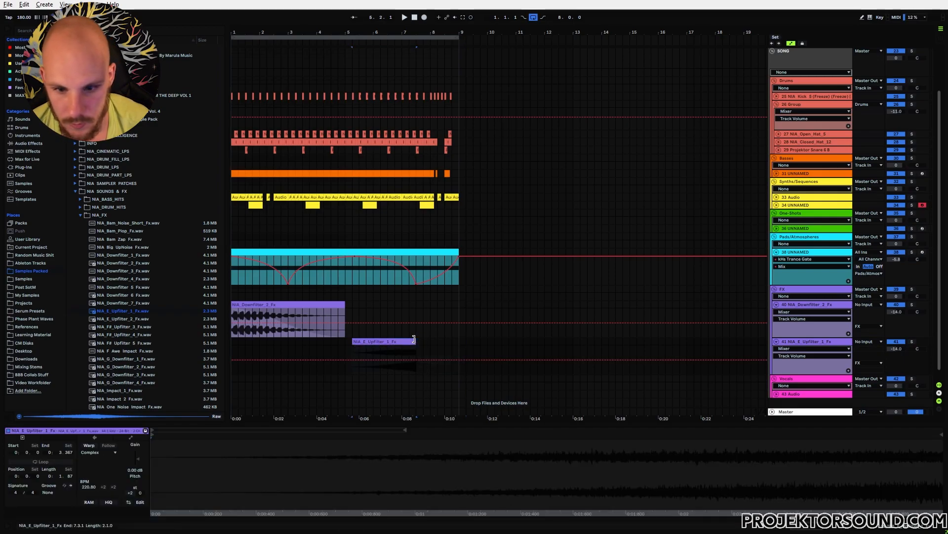
{"action": "left_click", "coordinate": [430, 340]}
{"action": "left_click_drag", "start_coordinate": [408, 342], "coordinate": [421, 342]}
{"action": "left_click", "coordinate": [352, 340]}
Step: Audition the upfilter in the loop and shift the clip so it ends at bar 9
{"action": "key", "text": "space"}
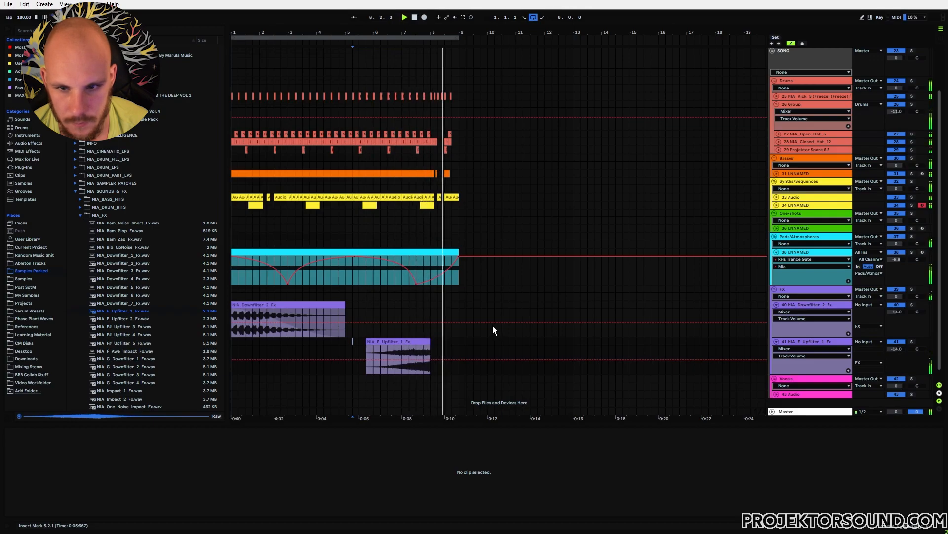
{"action": "left_click", "coordinate": [435, 341]}
{"action": "left_click", "coordinate": [433, 341]}
{"action": "key", "text": "space"}
{"action": "left_click", "coordinate": [409, 348]}
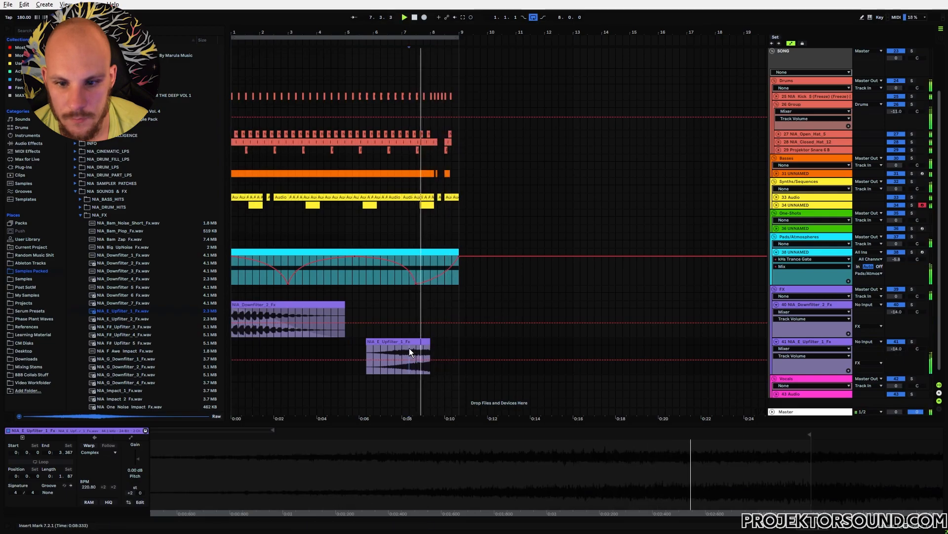
{"action": "left_click_drag", "start_coordinate": [417, 340], "coordinate": [444, 340]}
{"action": "left_click", "coordinate": [432, 346]}
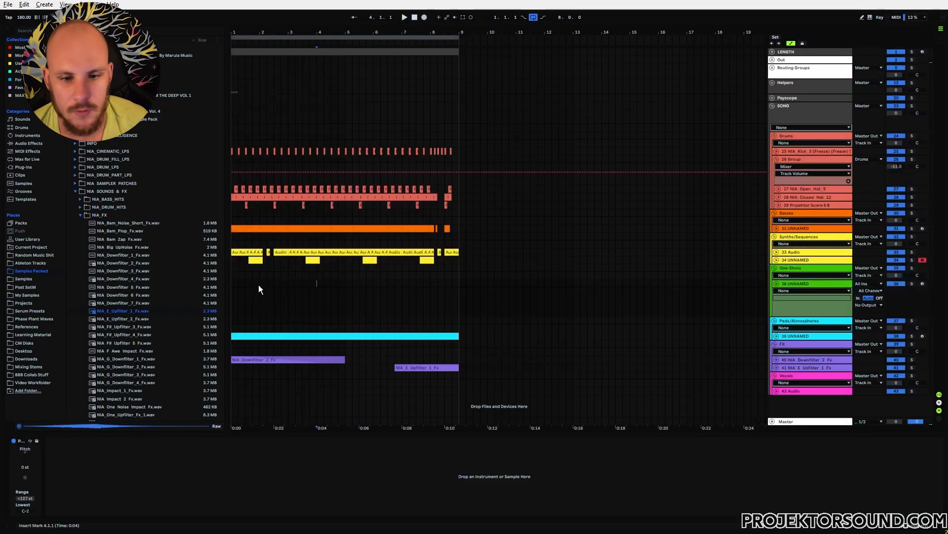
Step: Load Serum onto the empty MIDI track in the One-Shots group
{"action": "right_click", "coordinate": [287, 293]}
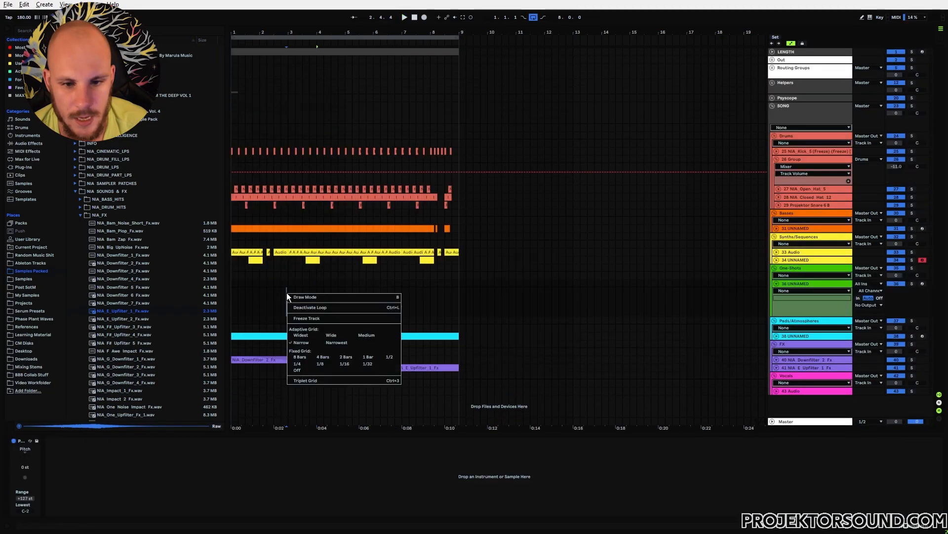
{"action": "right_click", "coordinate": [287, 293]}
{"action": "mouse_move", "coordinate": [364, 299]}
{"action": "left_click", "coordinate": [422, 300]}
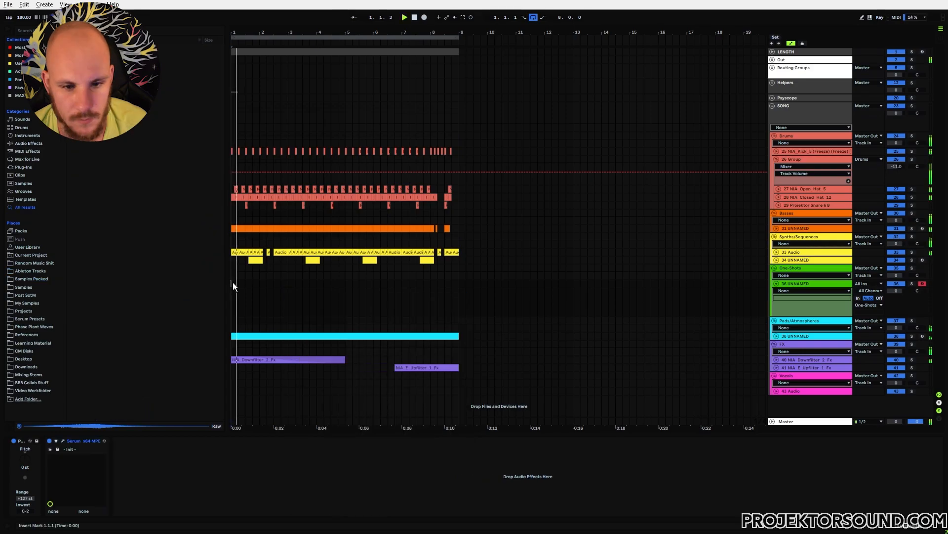
Step: Insert another MIDI track in the One-Shots group and move the Serum track into the Synths/Sequences group
{"action": "left_click_drag", "start_coordinate": [233, 287], "coordinate": [261, 289]}
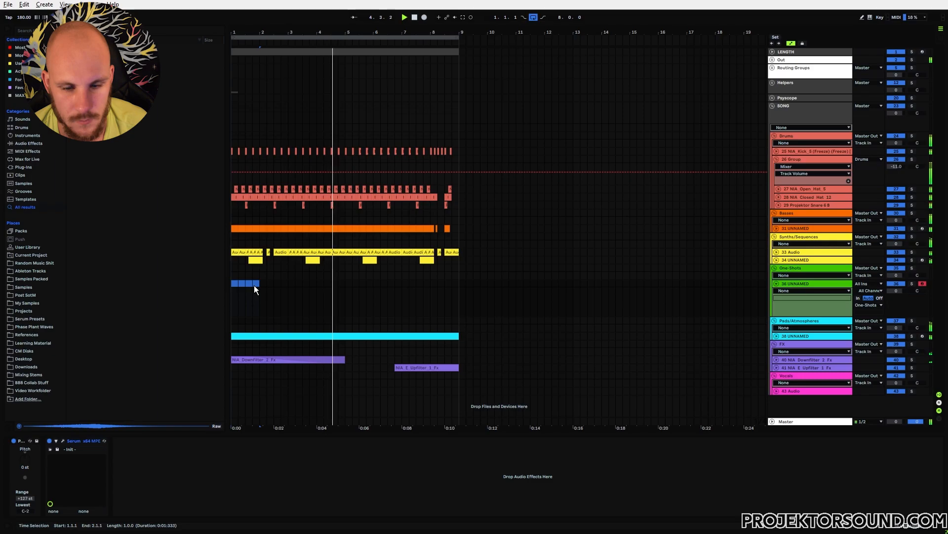
{"action": "left_click", "coordinate": [813, 284]}
{"action": "key", "text": "ctrl+shift+t"}
{"action": "left_click", "coordinate": [790, 283]}
{"action": "left_click_drag", "start_coordinate": [794, 282], "coordinate": [796, 262]}
Step: Create a one-bar MIDI clip in bar 1 on the moved Serum track and enter an eighth-note F#3 on beat 1
{"action": "left_click", "coordinate": [260, 274]}
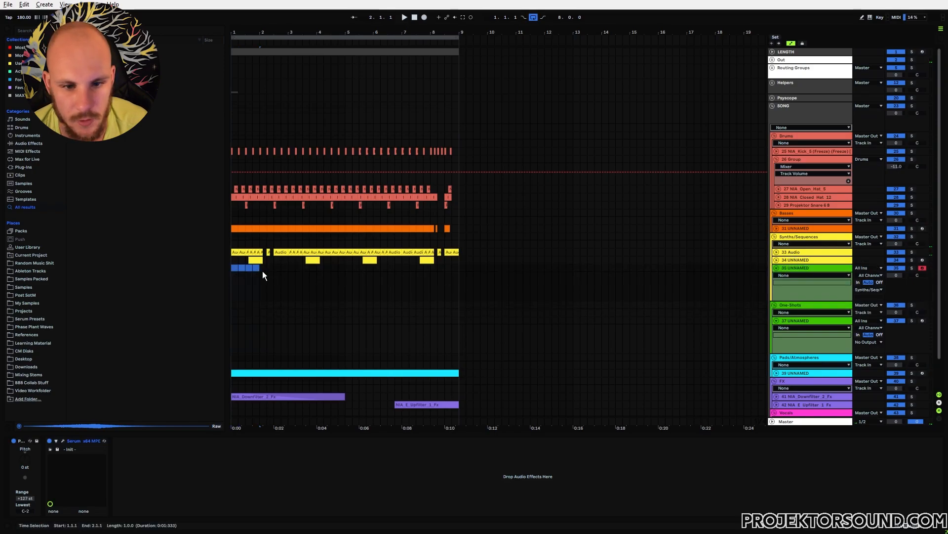
{"action": "key", "text": "ctrl+shift+m"}
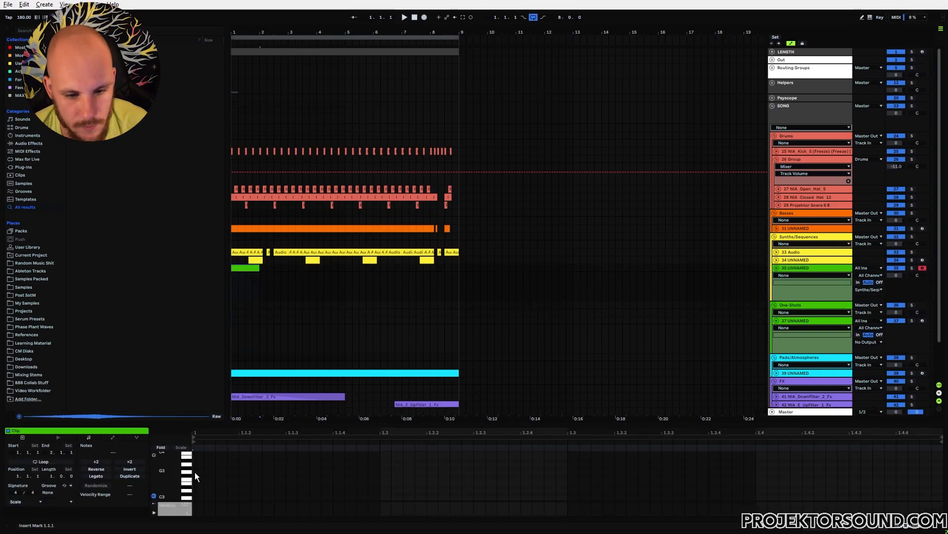
{"action": "double_click", "coordinate": [196, 475]}
{"action": "key", "text": "space"}
{"action": "left_click_drag", "start_coordinate": [203, 476], "coordinate": [286, 476]}
{"action": "key", "text": "space"}
{"action": "left_click", "coordinate": [379, 476], "text": "shift"}
Step: Duplicate the F#3 note to beat 2 and lower the copy five semitones to C#3
{"action": "key", "text": "ctrl+d"}
{"action": "key", "text": "Down"}
{"action": "key", "text": "Down"}
{"action": "key", "text": "Down"}
{"action": "key", "text": "Down"}
{"action": "key", "text": "Down"}
Step: Duplicate the C#3 note, move the copy to beat 3, raise it to E3 and play the loop
{"action": "key", "text": "ctrl+d"}
{"action": "key", "text": "space"}
{"action": "key", "text": "Right"}
{"action": "key", "text": "Right"}
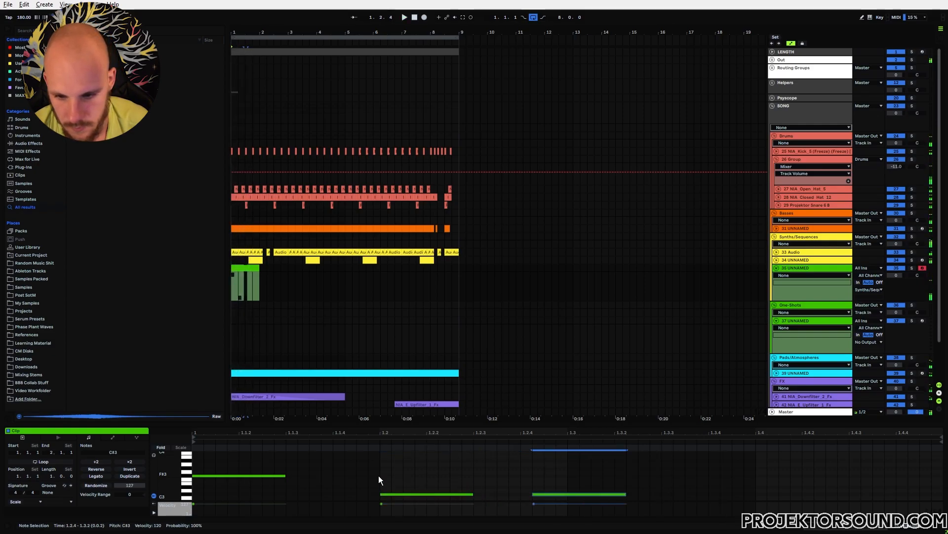
{"action": "key", "text": "Up"}
{"action": "key", "text": "Up"}
{"action": "key", "text": "Up"}
{"action": "key", "text": "space"}
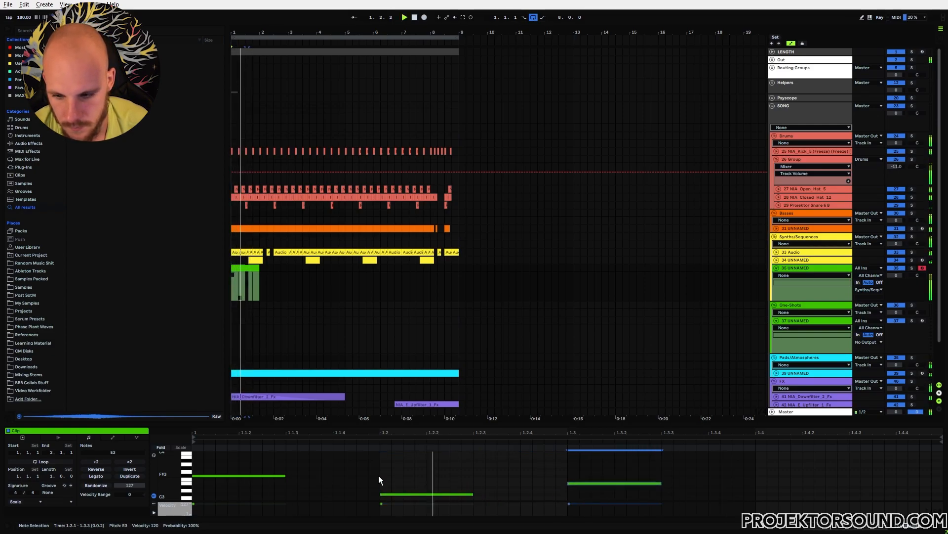
Step: Copy the beat 2 note to beat 4, lower it to B2 and play the melody with the loop
{"action": "left_click", "coordinate": [430, 493]}
{"action": "left_click", "coordinate": [758, 481]}
{"action": "key", "text": "ctrl+v"}
{"action": "key", "text": "Down"}
{"action": "key", "text": "Down"}
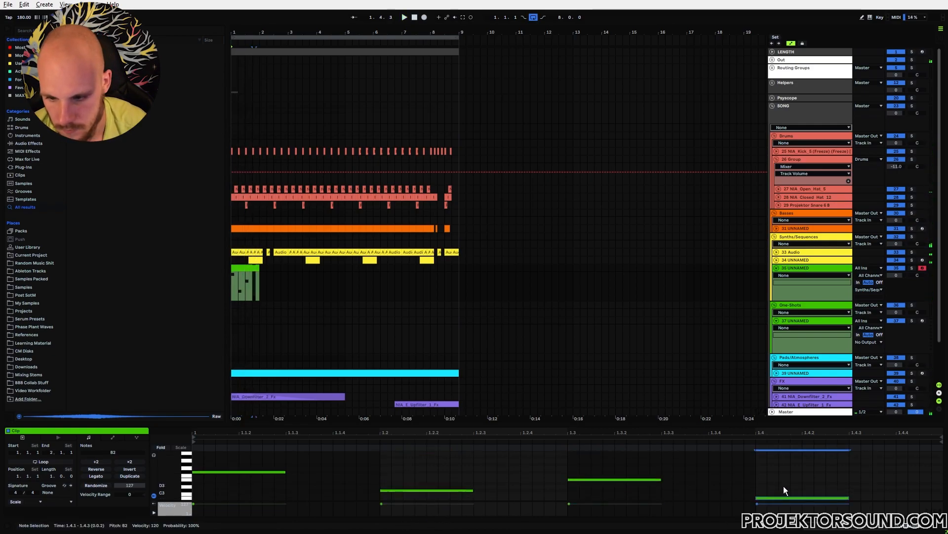
{"action": "key", "text": "space"}
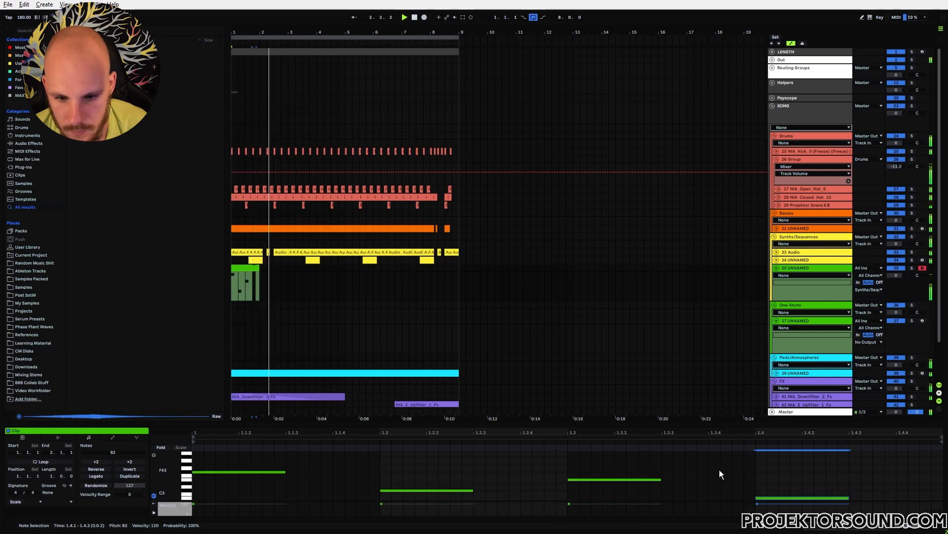
Step: Duplicate the one-bar Serum melody clip on track 35 repeatedly until it fills bars 1 through 8
{"action": "left_click", "coordinate": [289, 280]}
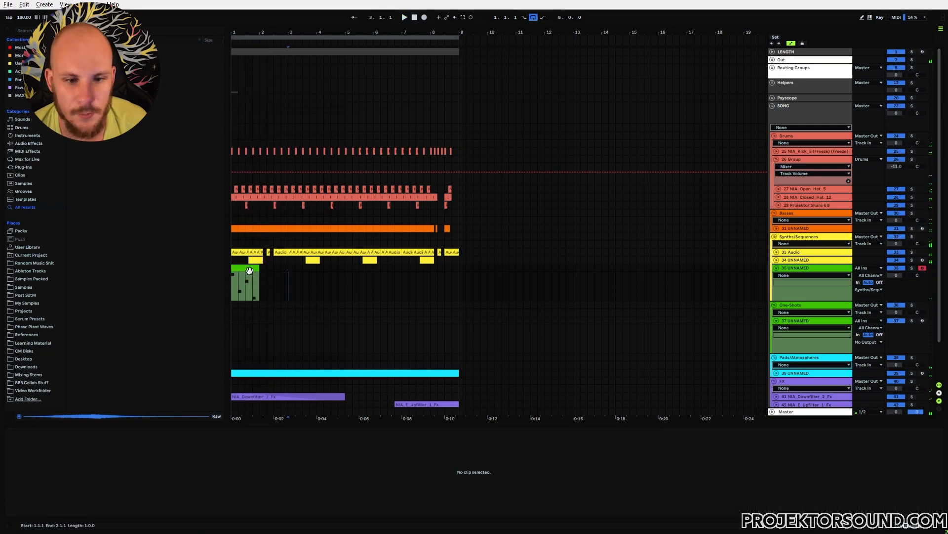
{"action": "left_click", "coordinate": [249, 271]}
{"action": "key", "text": "ctrl+d"}
{"action": "key", "text": "ctrl+d"}
{"action": "key", "text": "ctrl+d"}
{"action": "key", "text": "ctrl+d"}
{"action": "key", "text": "ctrl+d"}
{"action": "key", "text": "ctrl+d"}
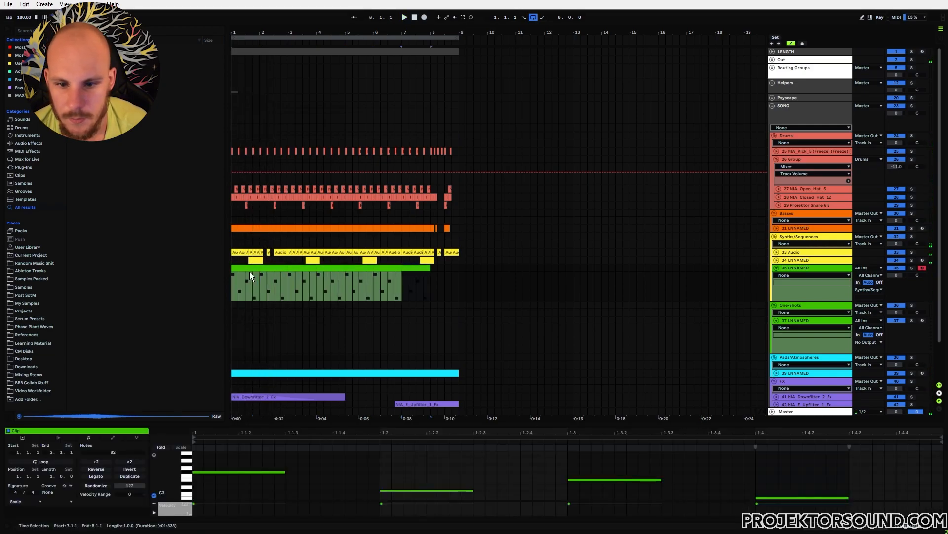
{"action": "key", "text": "ctrl+d"}
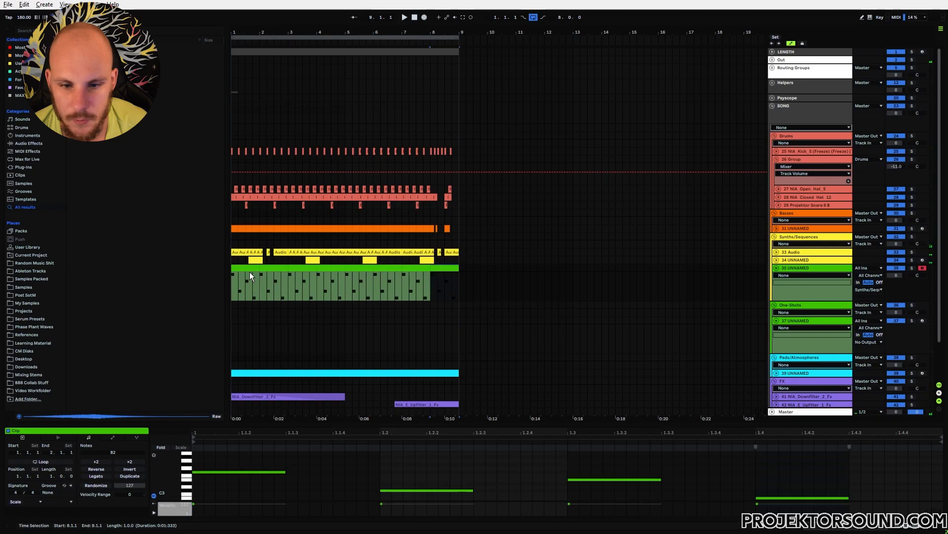
Step: Recolour track 35 and its melody clips yellow to match the Synths/Sequences group
{"action": "right_click", "coordinate": [793, 267]}
{"action": "left_click", "coordinate": [840, 387]}
{"action": "left_click", "coordinate": [302, 281]}
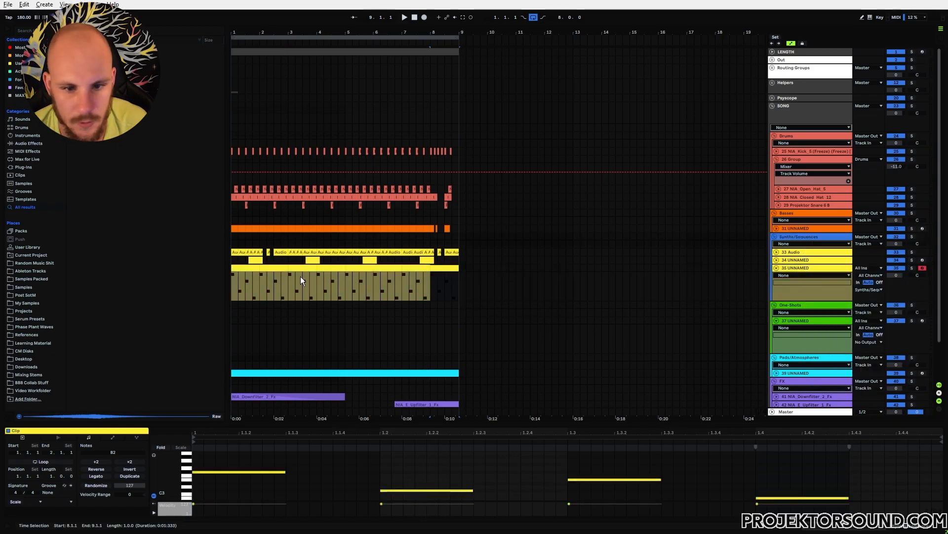
Step: Load the Analog_BD_Sin wavetable into Serum's oscillator A on track 35, play the loop and raise its octave to +3
{"action": "left_click", "coordinate": [820, 268]}
{"action": "left_click", "coordinate": [63, 440]}
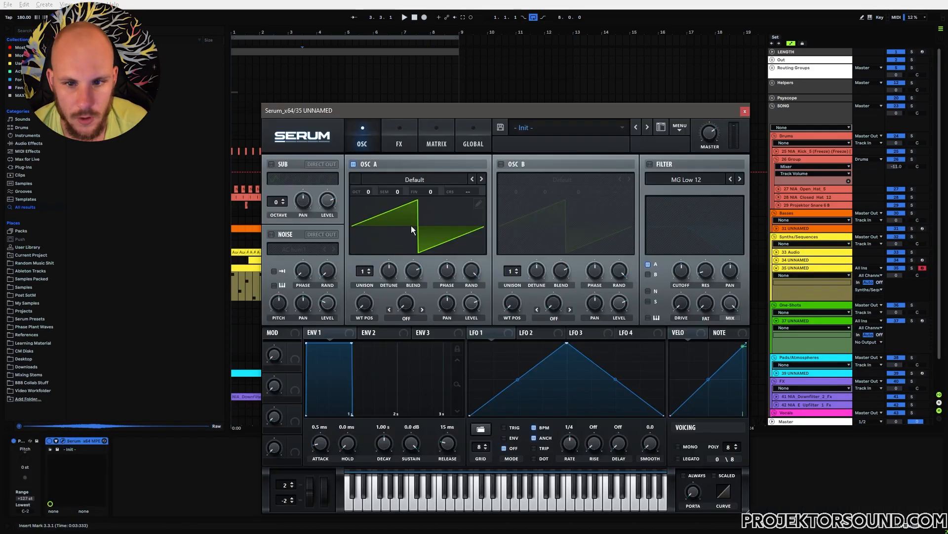
{"action": "left_click", "coordinate": [405, 179]}
{"action": "mouse_move", "coordinate": [413, 205]}
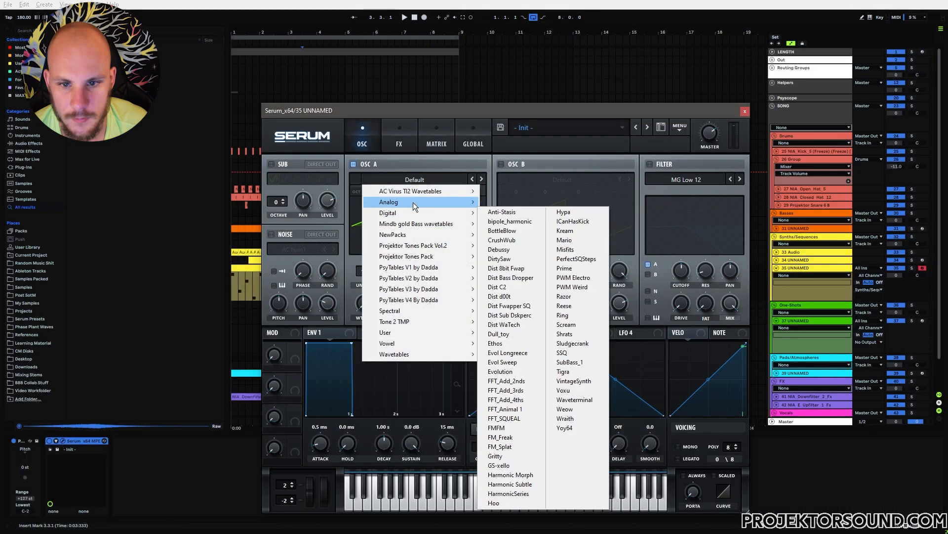
{"action": "left_click", "coordinate": [524, 220]}
{"action": "key", "text": "space"}
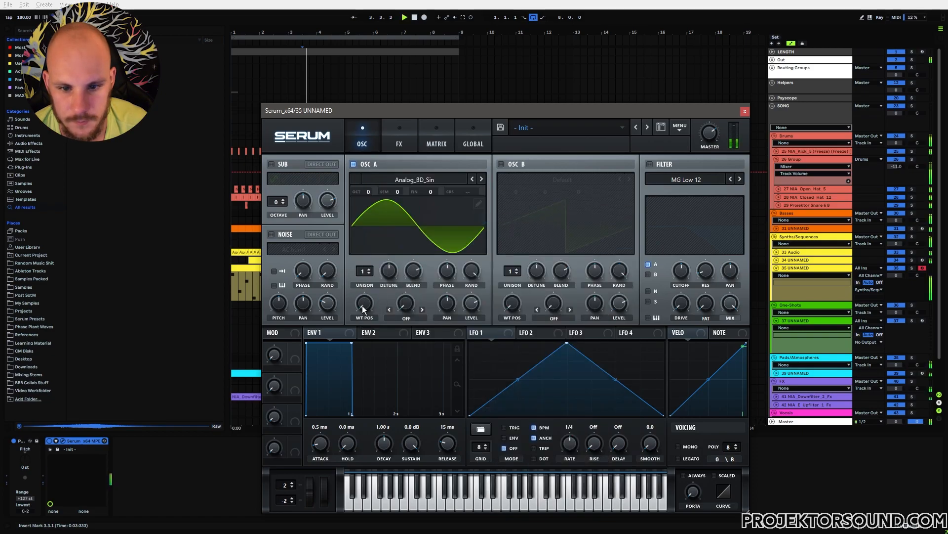
{"action": "left_click", "coordinate": [363, 307]}
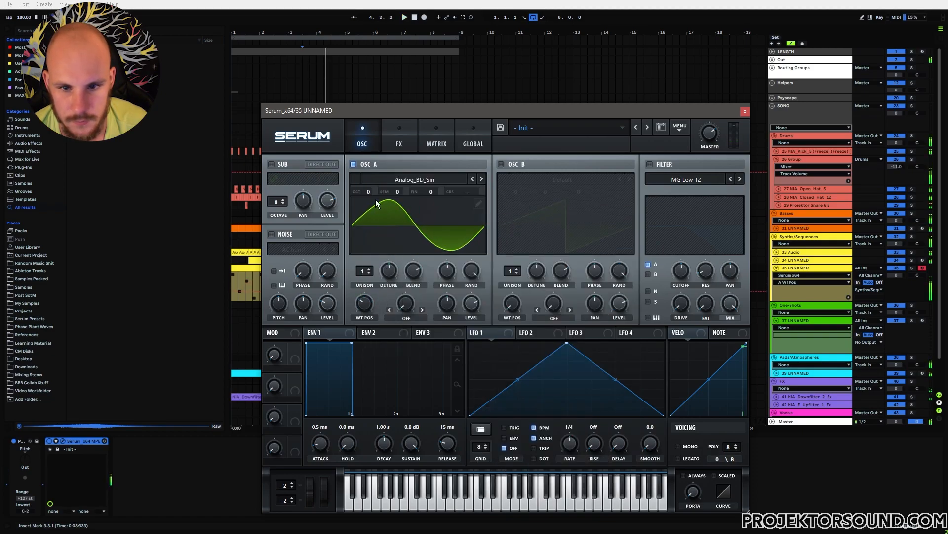
{"action": "left_click_drag", "start_coordinate": [366, 192], "coordinate": [384, 155]}
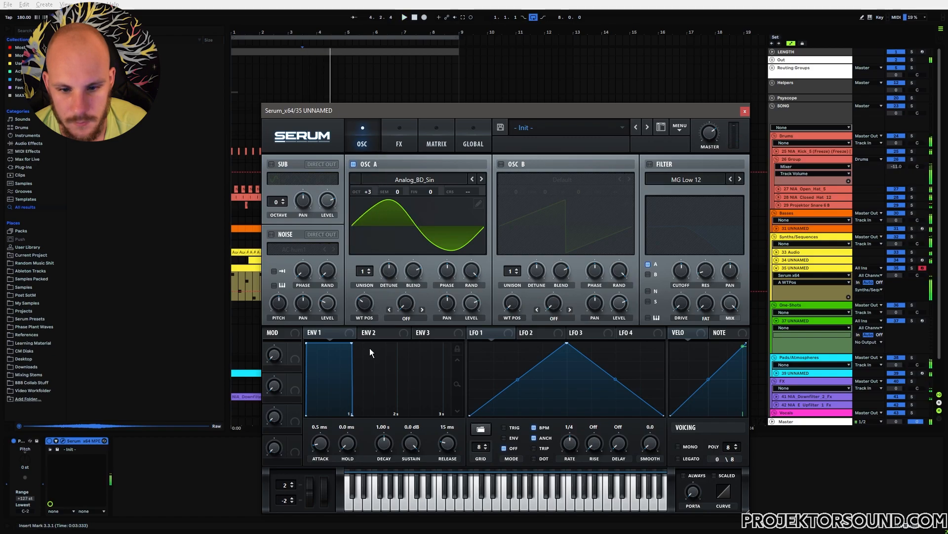
Step: Shape Serum's Env 2 with 232 ms decay and zero sustain, and assign it to oscillator A's wavetable position
{"action": "left_click_drag", "start_coordinate": [355, 344], "coordinate": [365, 354]}
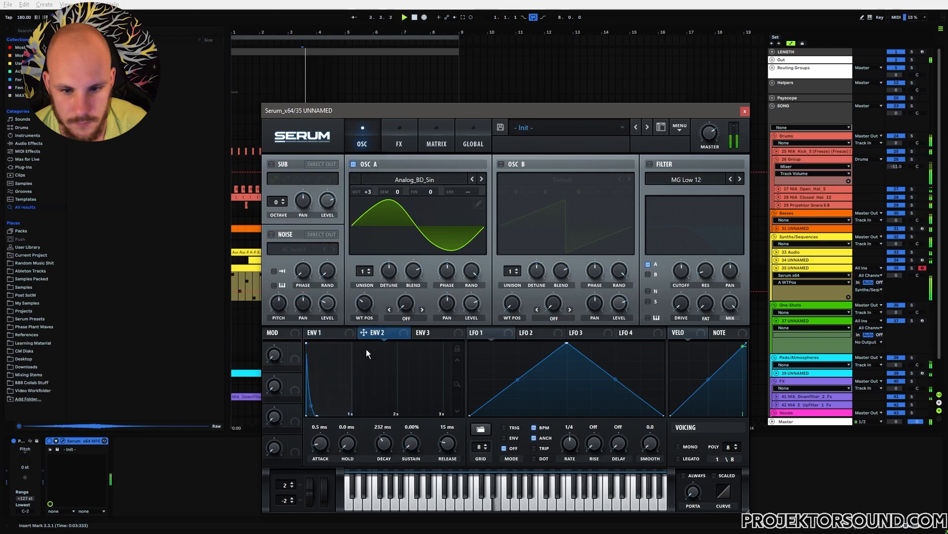
{"action": "left_click_drag", "start_coordinate": [374, 305], "coordinate": [364, 302]}
Step: Set Env 1 to 202 ms decay, -13.5 dB sustain and 307 ms release, and set Env 2's release to 603 ms
{"action": "left_click", "coordinate": [326, 333]}
{"action": "left_click_drag", "start_coordinate": [351, 345], "coordinate": [317, 382]}
{"action": "left_click_drag", "start_coordinate": [450, 446], "coordinate": [459, 431]}
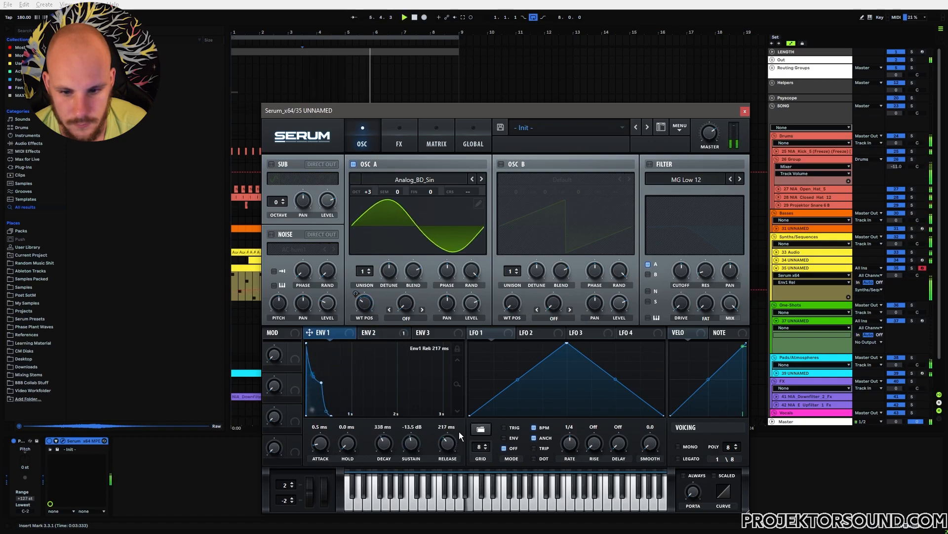
{"action": "left_click_drag", "start_coordinate": [385, 440], "coordinate": [384, 446]}
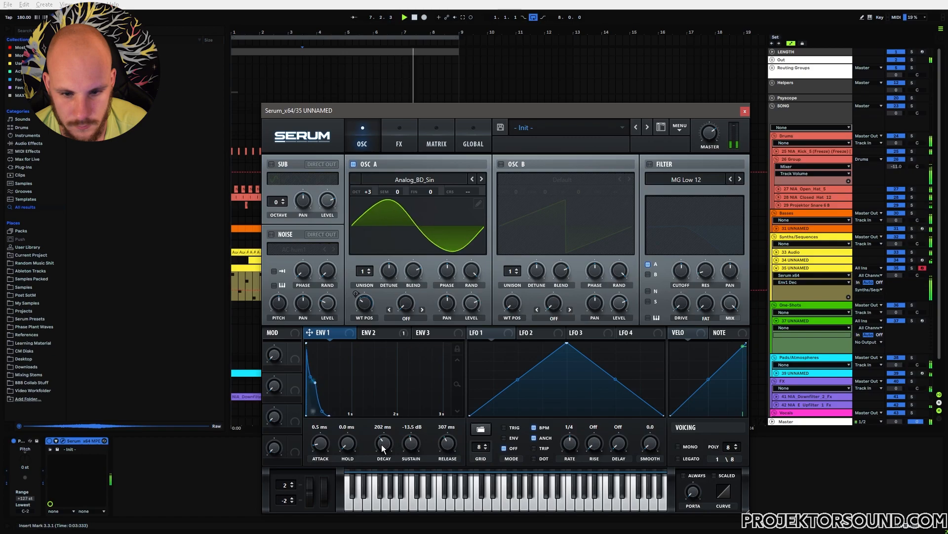
{"action": "left_click_drag", "start_coordinate": [450, 440], "coordinate": [451, 428]}
Step: Enable and adjust Serum's Hyper/Dimension, Hall reverb and Chorus effects while the melody plays
{"action": "left_click", "coordinate": [400, 140]}
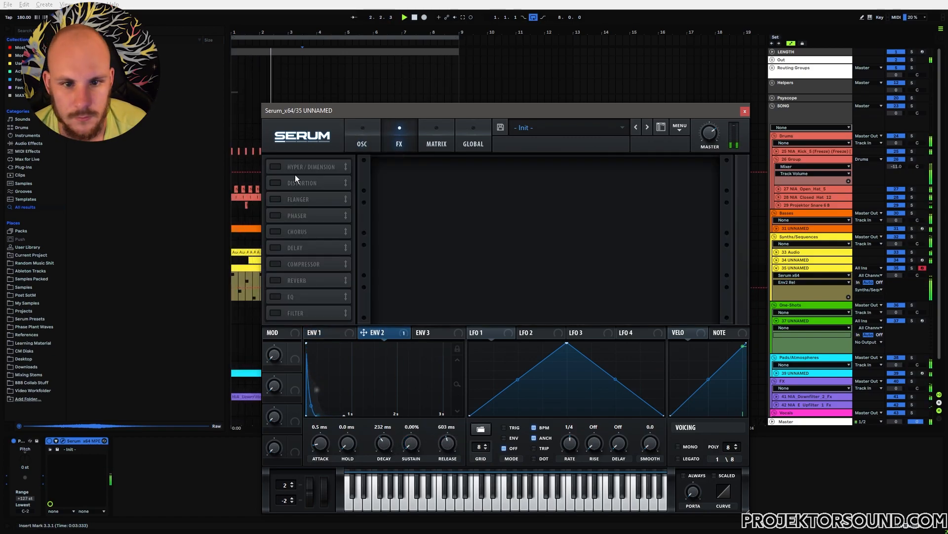
{"action": "left_click", "coordinate": [280, 167]}
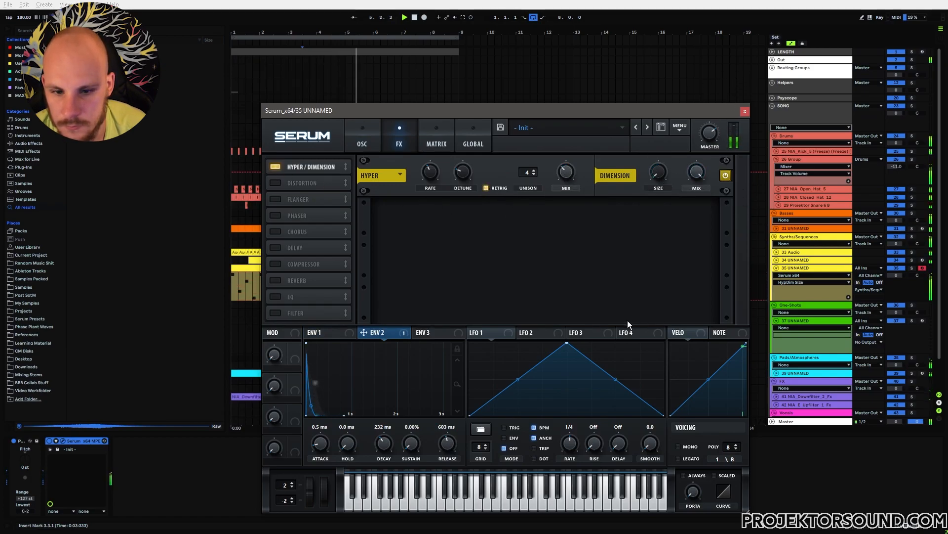
{"action": "left_click", "coordinate": [288, 277]}
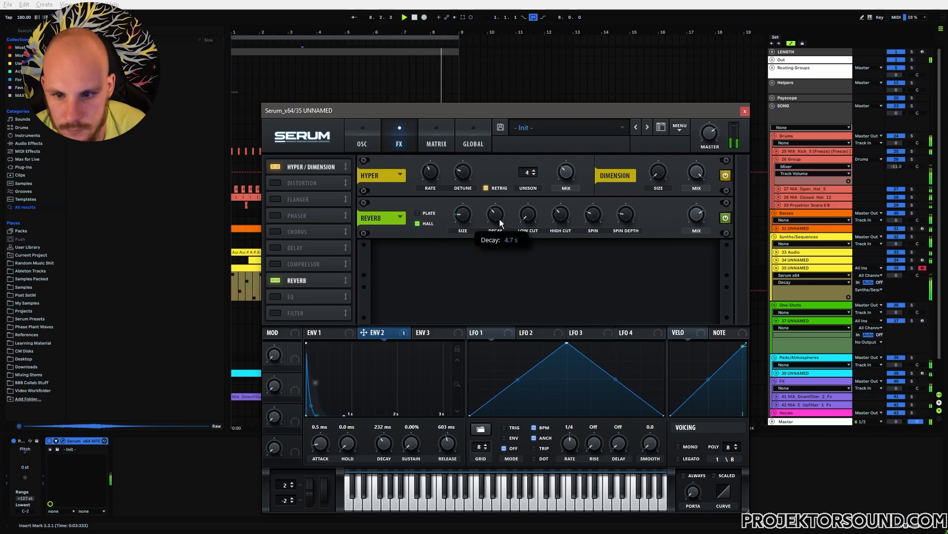
{"action": "left_click", "coordinate": [279, 232]}
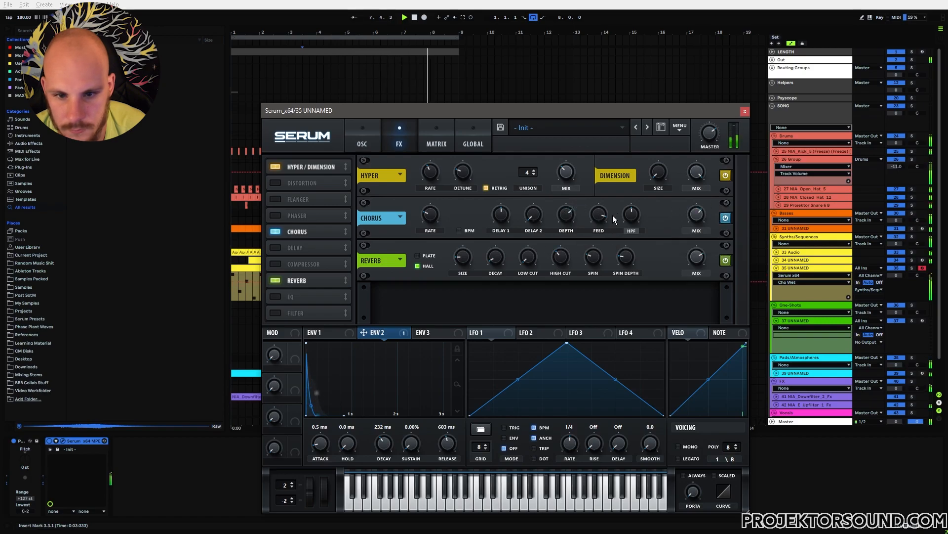
Step: Lower oscillator A's octave to +2, close Serum and set track 35's volume to -7.1 dB
{"action": "left_click", "coordinate": [363, 139]}
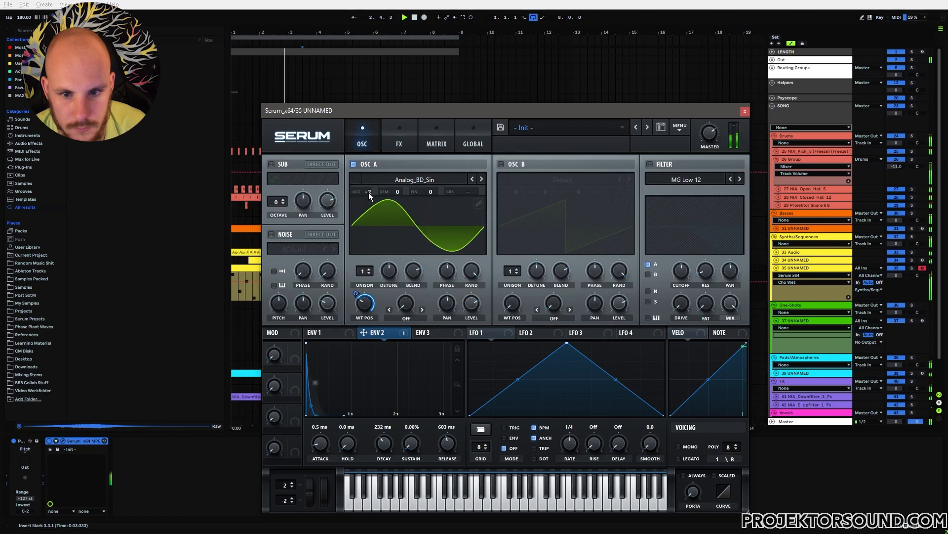
{"action": "left_click", "coordinate": [745, 111]}
{"action": "left_click_drag", "start_coordinate": [899, 276], "coordinate": [899, 277]}
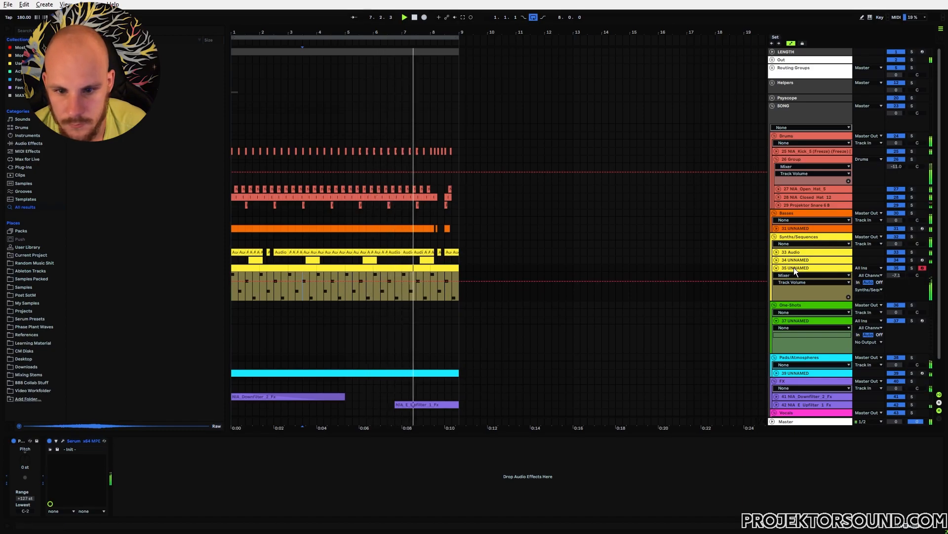
Step: Shorten the beat 2 and beat 4 notes in the first melody clip, duplicate it across all eight bars and play the loop
{"action": "double_click", "coordinate": [243, 268]}
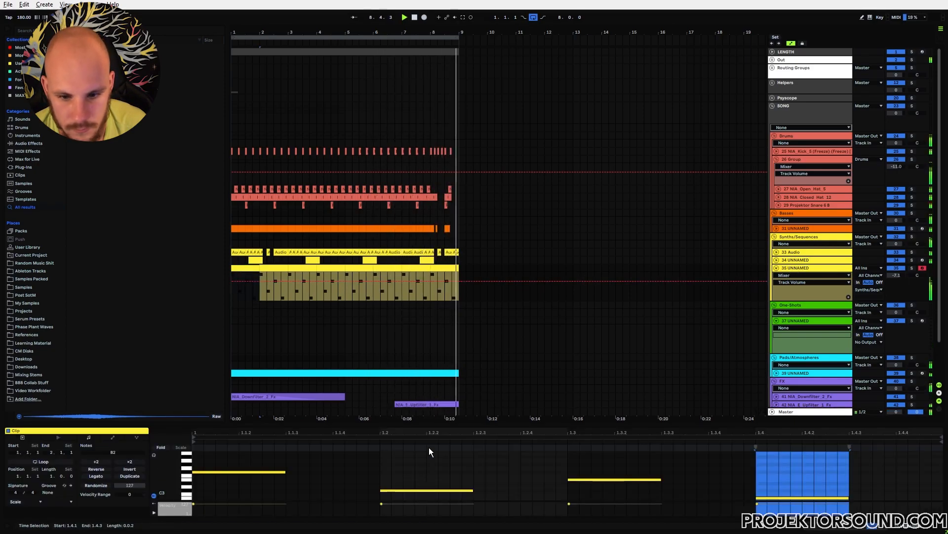
{"action": "left_click", "coordinate": [421, 490]}
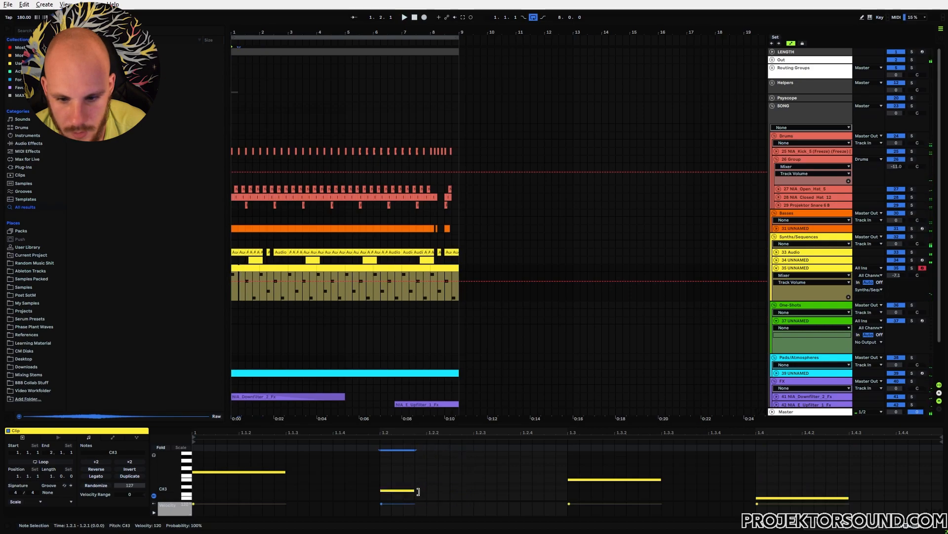
{"action": "left_click_drag", "start_coordinate": [847, 497], "coordinate": [768, 498]}
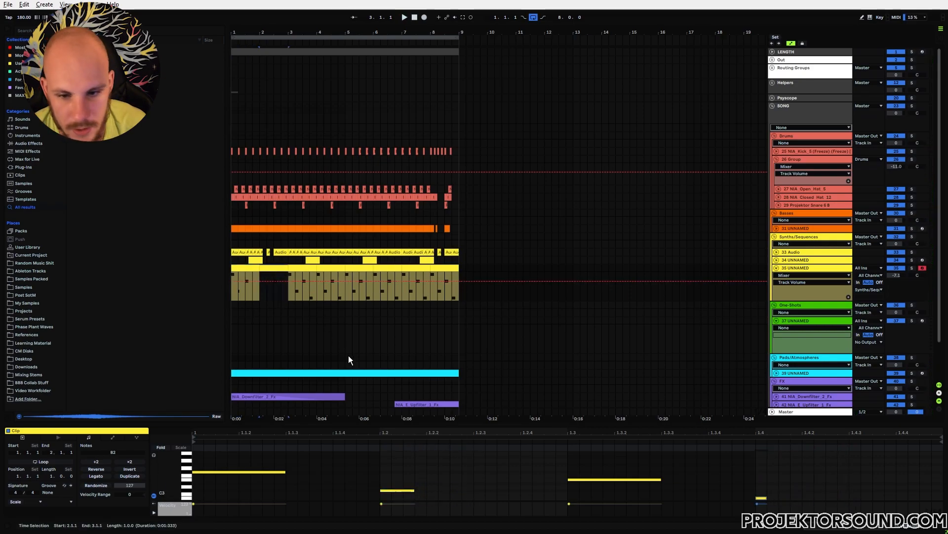
{"action": "key", "text": "space"}
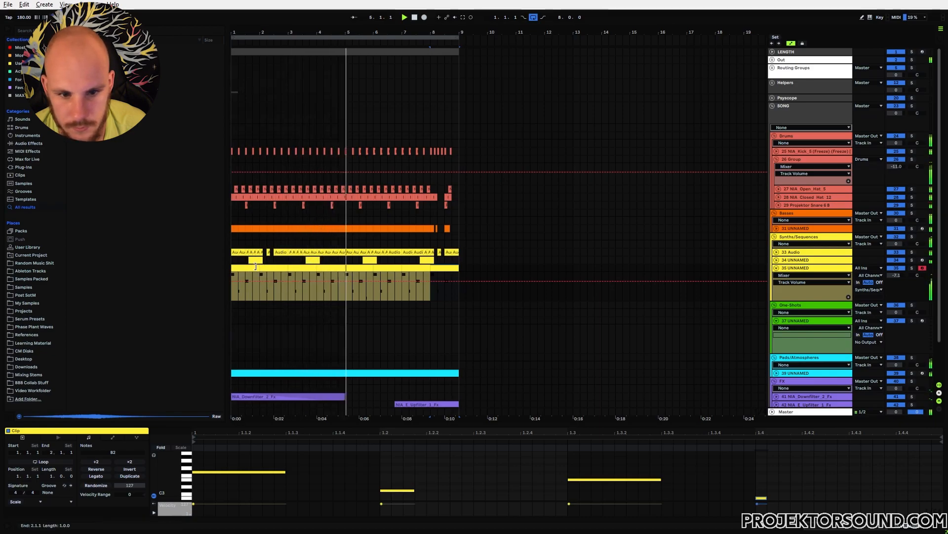
{"action": "left_click", "coordinate": [247, 292]}
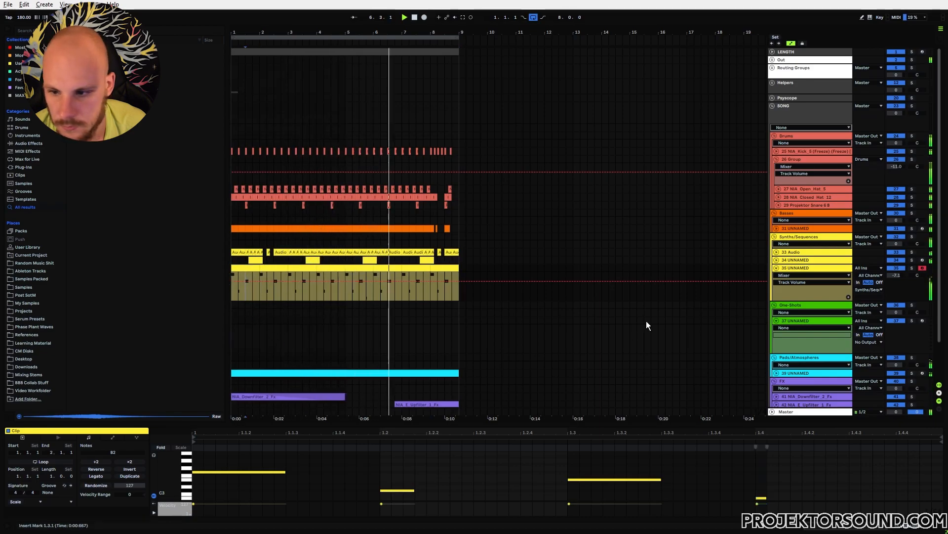
Step: Add an EQ Eight after Serum, dip around 1 kHz, boost around 3.3 kHz and cut the lows at 1.02 kHz
{"action": "right_click", "coordinate": [469, 295]}
{"action": "right_click", "coordinate": [469, 294]}
{"action": "left_click", "coordinate": [497, 233]}
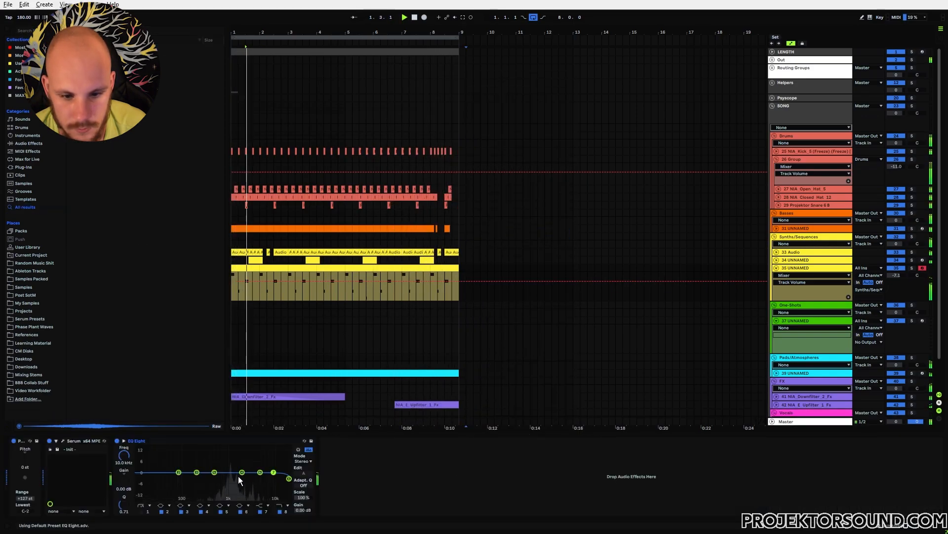
{"action": "mouse_move", "coordinate": [242, 472]}
{"action": "left_mouse_down"}
{"action": "mouse_move", "coordinate": [231, 478]}
{"action": "mouse_move", "coordinate": [252, 458]}
{"action": "mouse_move", "coordinate": [230, 485]}
{"action": "left_mouse_up"}
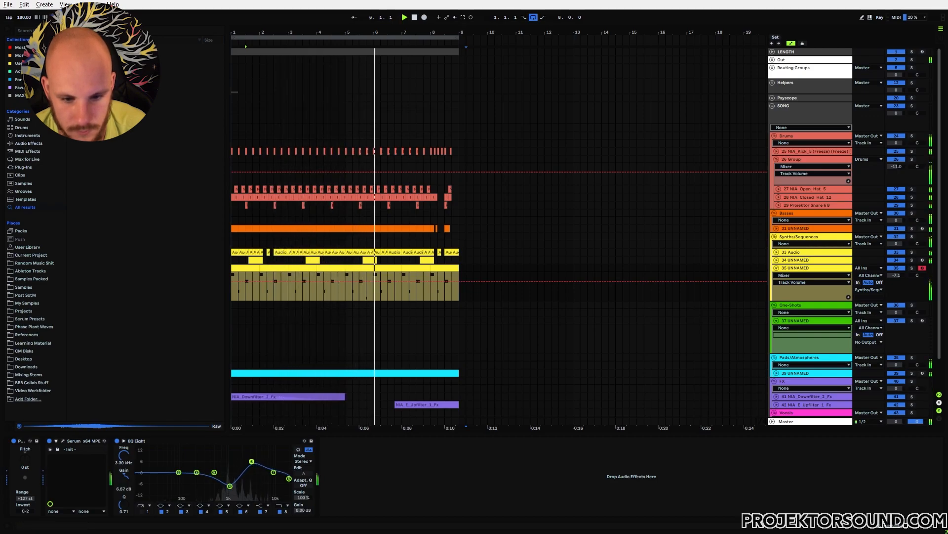
{"action": "left_click", "coordinate": [142, 511]}
{"action": "left_click_drag", "start_coordinate": [138, 478], "coordinate": [229, 478]}
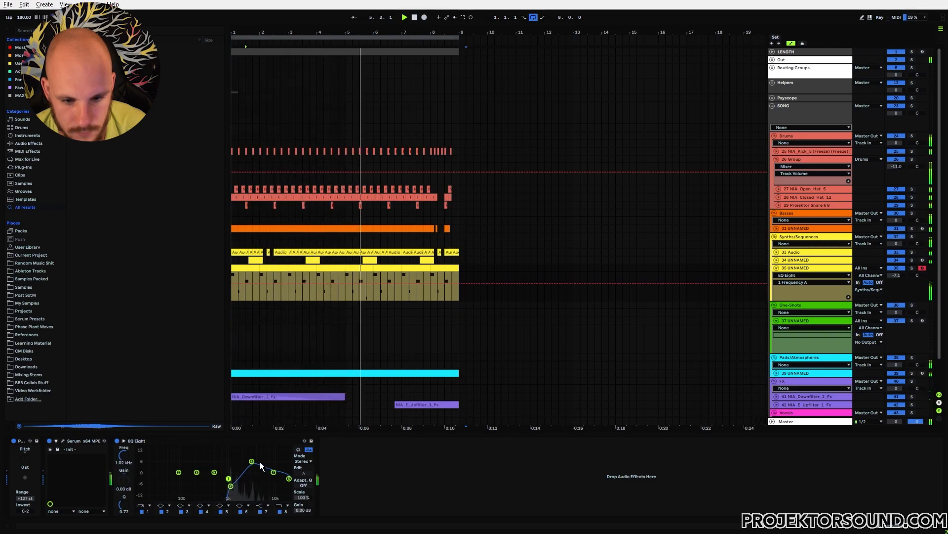
Step: Set Serum's pitch bend range to 1 semitone up and down, expose Pitch Bend and map a new LFO device to it
{"action": "left_click", "coordinate": [63, 441]}
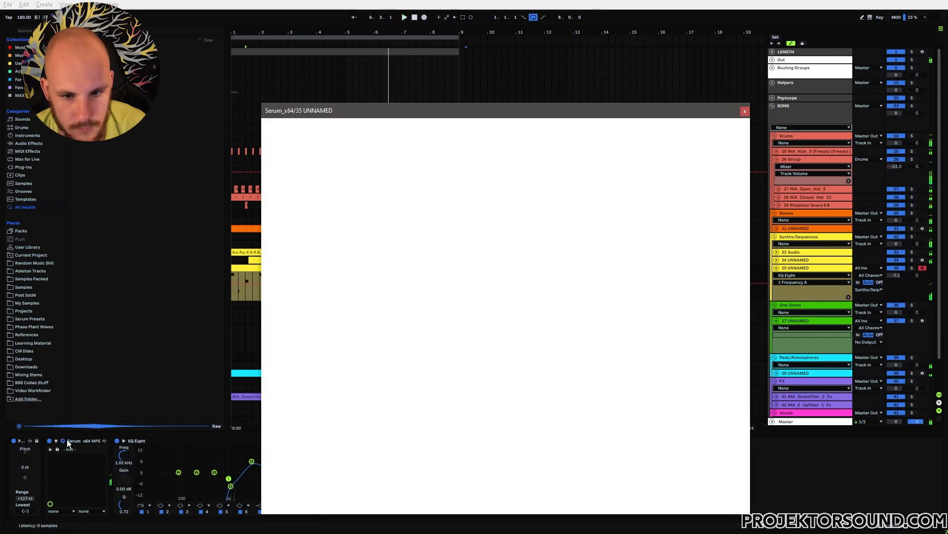
{"action": "left_click", "coordinate": [293, 488]}
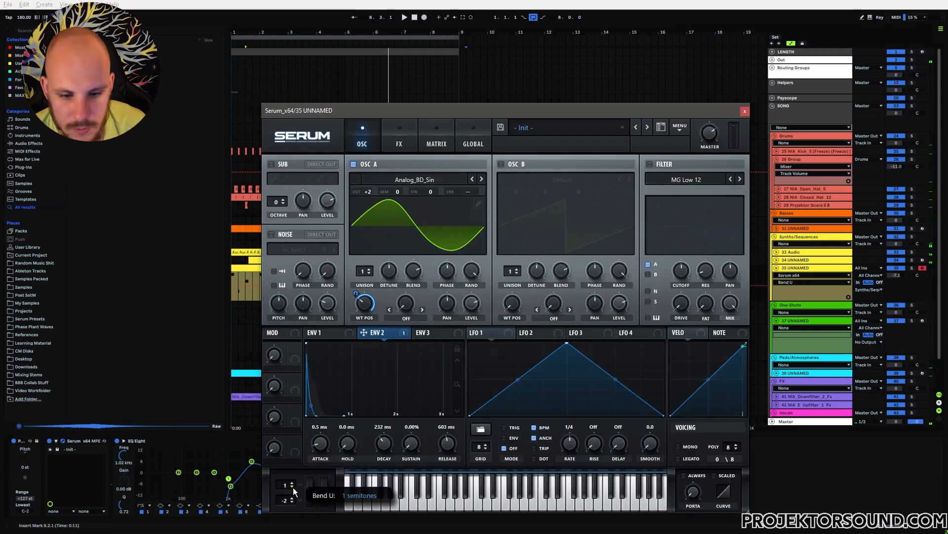
{"action": "mouse_move", "coordinate": [309, 494]}
{"action": "left_mouse_down"}
{"action": "mouse_move", "coordinate": [318, 475]}
{"action": "mouse_move", "coordinate": [310, 490]}
{"action": "left_mouse_up"}
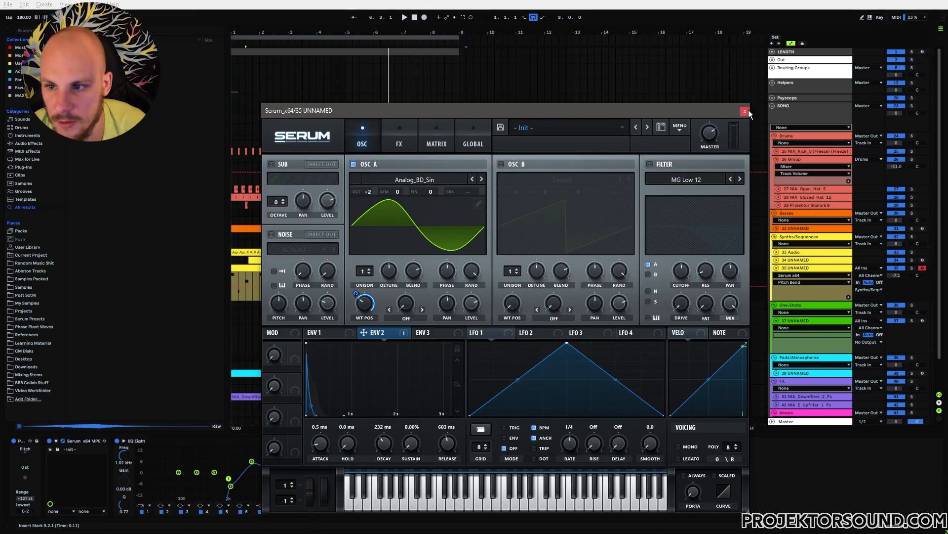
{"action": "left_click", "coordinate": [746, 111]}
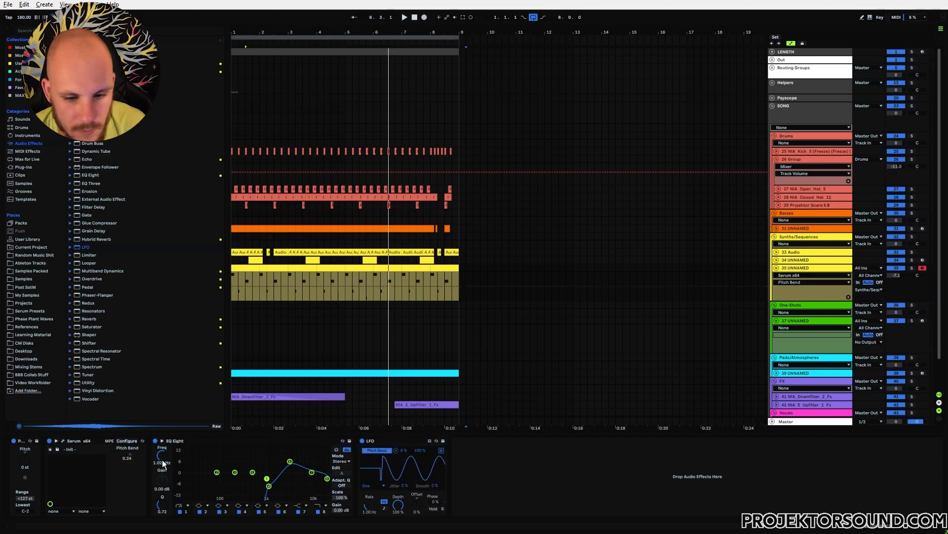
Step: Set the LFO to a Random waveform with 100% smooth, 51% jitter and 40% minimum, and play the melody soloed
{"action": "left_click", "coordinate": [372, 486]}
{"action": "left_click", "coordinate": [370, 471]}
{"action": "left_click", "coordinate": [435, 485]}
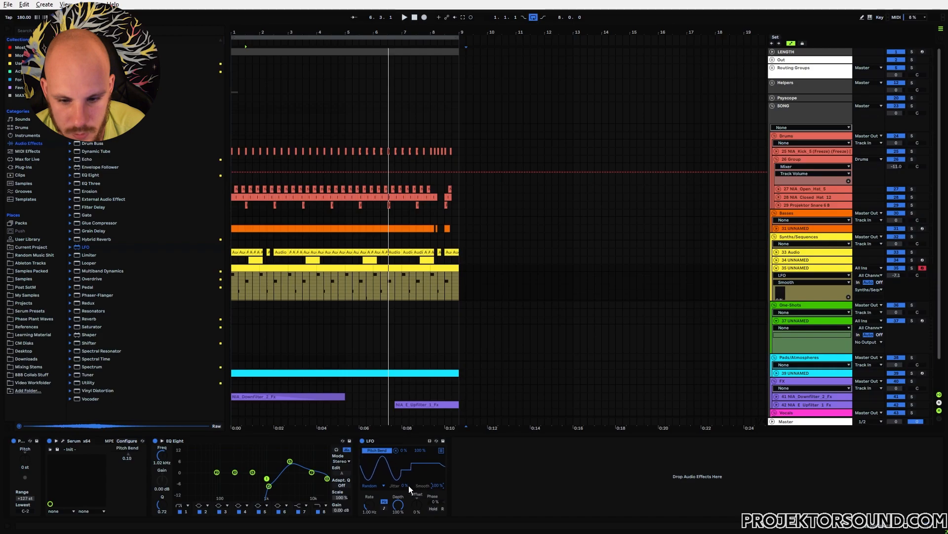
{"action": "left_click", "coordinate": [406, 449]}
{"action": "type", "text": "40"}
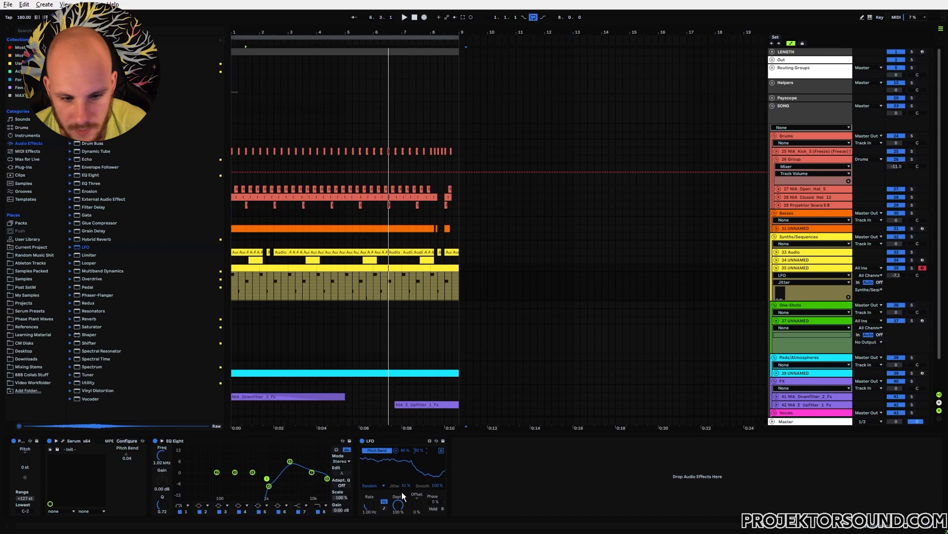
{"action": "key", "text": "space"}
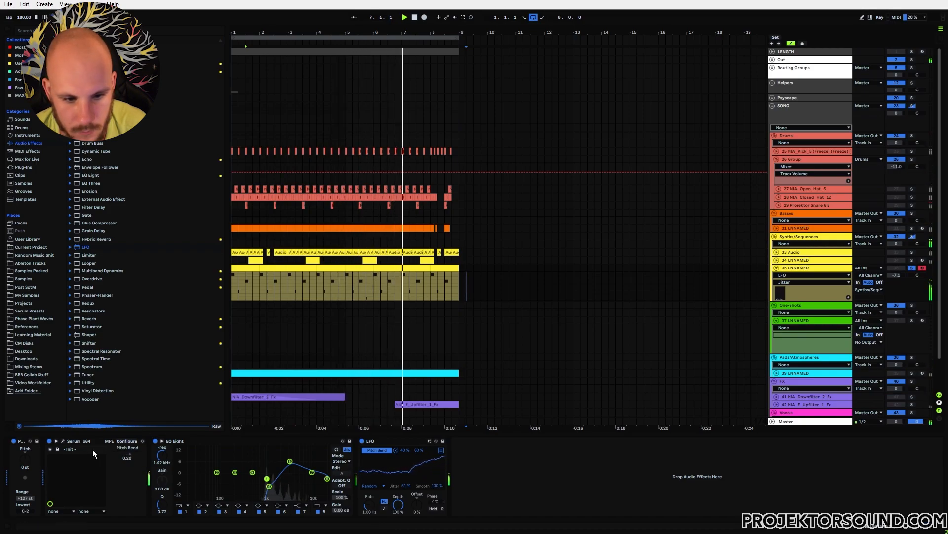
Step: Widen Serum's pitch bend range to 3 semitones up and down, and close the synth
{"action": "left_click", "coordinate": [63, 440]}
{"action": "left_click", "coordinate": [292, 484]}
{"action": "left_click", "coordinate": [292, 484]}
{"action": "left_click", "coordinate": [292, 503]}
{"action": "left_click", "coordinate": [292, 503]}
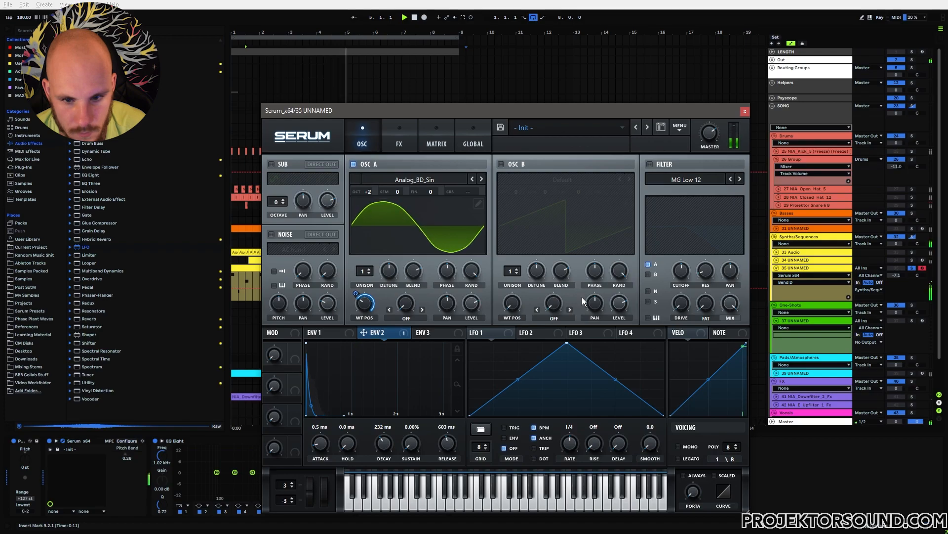
{"action": "left_click", "coordinate": [745, 112]}
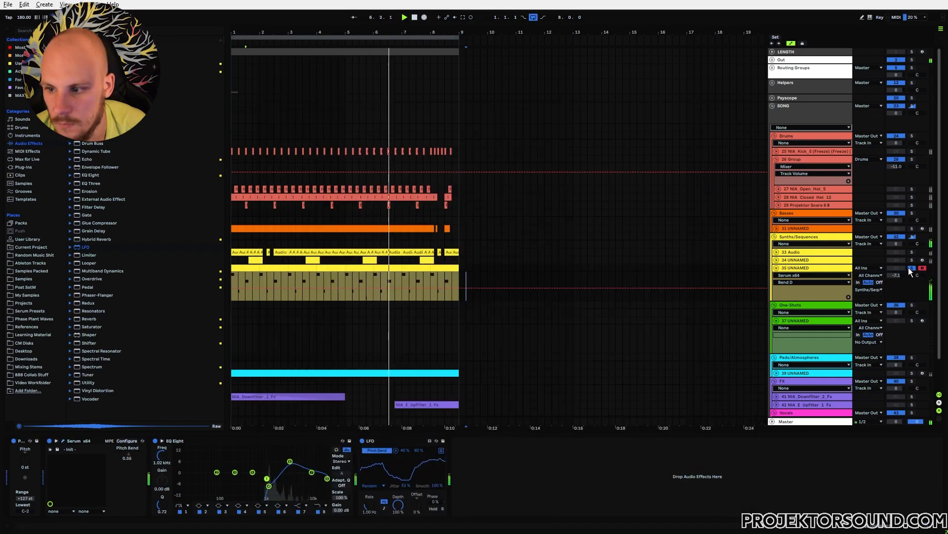
Step: Unsolo the Serum melody track and add an Echo after its LFO
{"action": "left_click", "coordinate": [911, 268]}
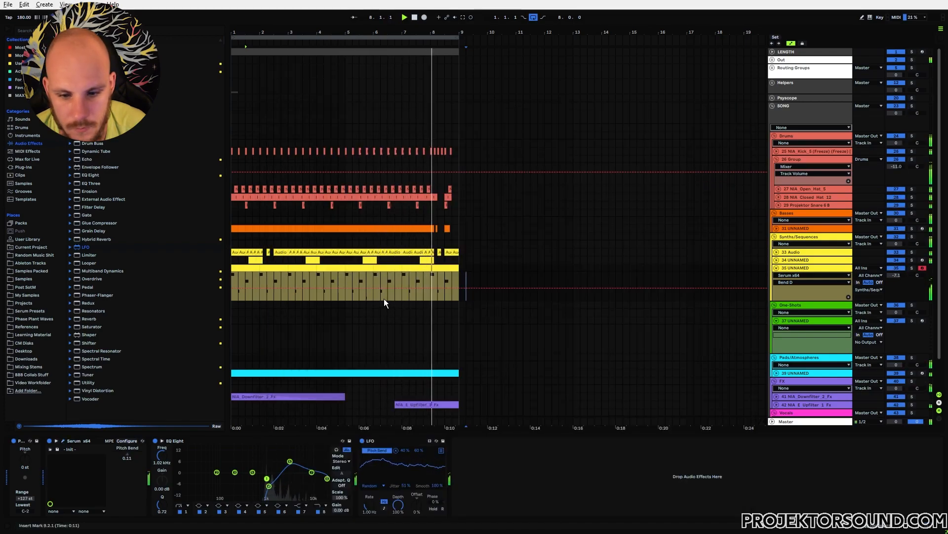
{"action": "right_click", "coordinate": [487, 472]}
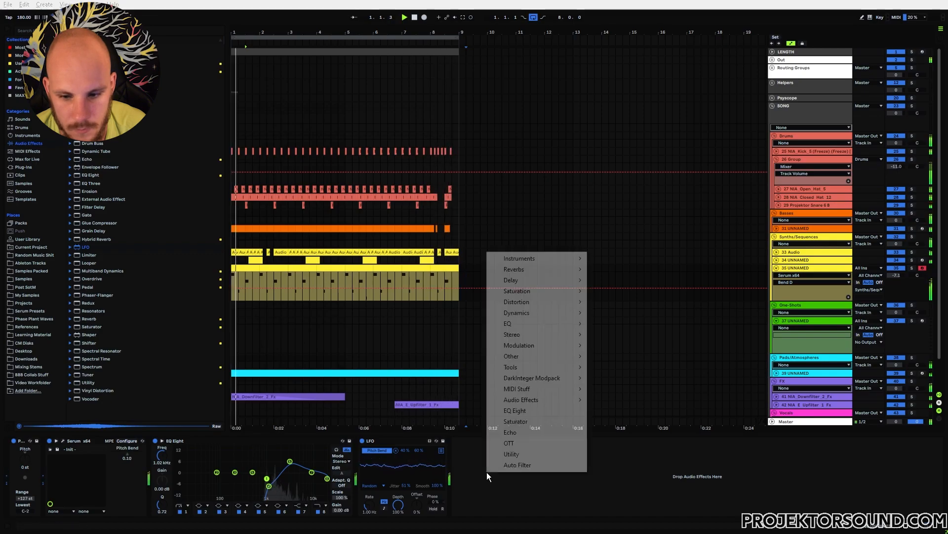
{"action": "left_click", "coordinate": [515, 433]}
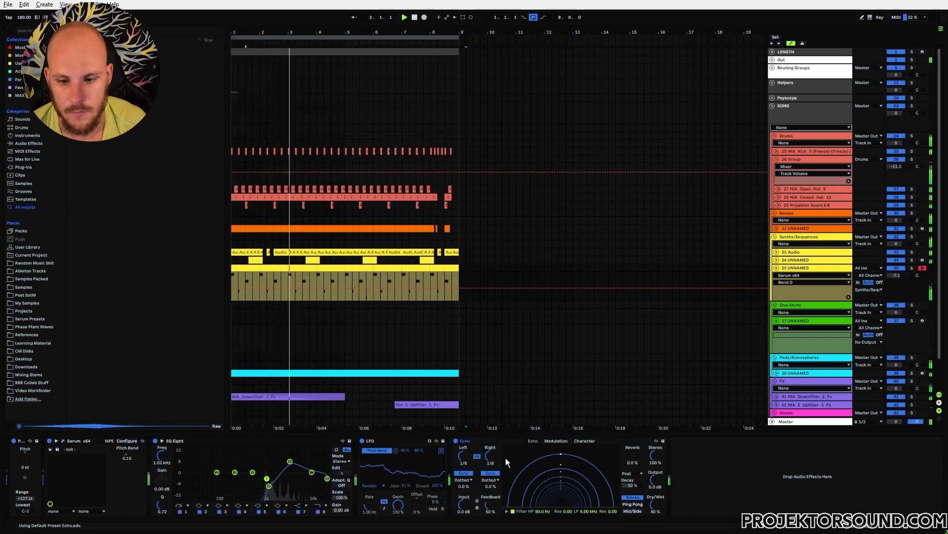
Step: Set the Echo to straight 1/4 notes on both sides, 78% feedback, Ping Pong mode and a 12.3 kHz low-pass
{"action": "left_click", "coordinate": [490, 481]}
{"action": "left_click", "coordinate": [490, 488]}
{"action": "left_click", "coordinate": [490, 457]}
{"action": "left_click_drag", "start_coordinate": [490, 457], "coordinate": [490, 452]}
{"action": "left_click_drag", "start_coordinate": [489, 504], "coordinate": [489, 489]}
{"action": "left_click", "coordinate": [632, 503]}
{"action": "left_click_drag", "start_coordinate": [593, 511], "coordinate": [593, 498]}
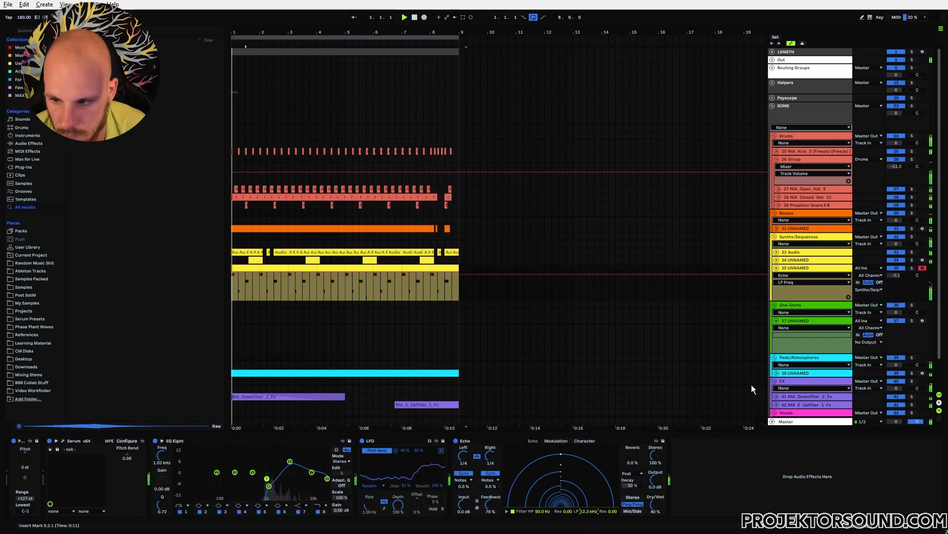
Step: Raise the melody track's volume to -4.1 dB and delete its notes in bar 8
{"action": "left_click_drag", "start_coordinate": [897, 277], "coordinate": [896, 274]}
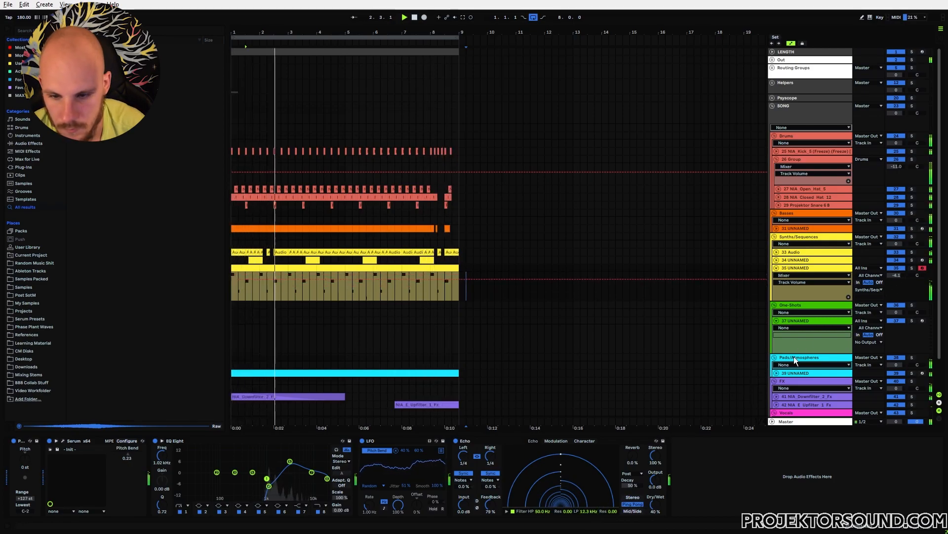
{"action": "left_click_drag", "start_coordinate": [456, 276], "coordinate": [432, 275]}
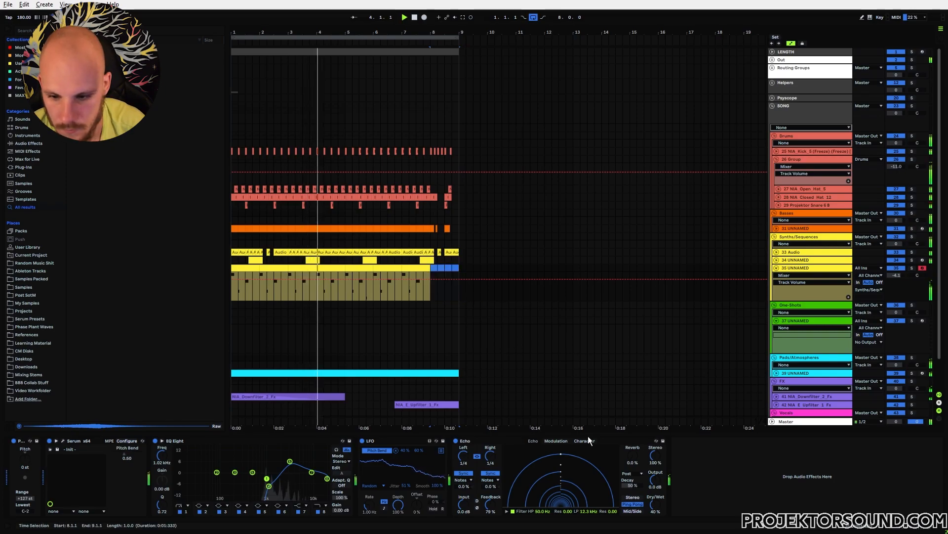
{"action": "key", "text": "Delete"}
Step: Automate the Echo's Dry/Wet on the melody track to drop to its minimum at bar 8
{"action": "left_click", "coordinate": [653, 505]}
{"action": "left_click", "coordinate": [432, 290]}
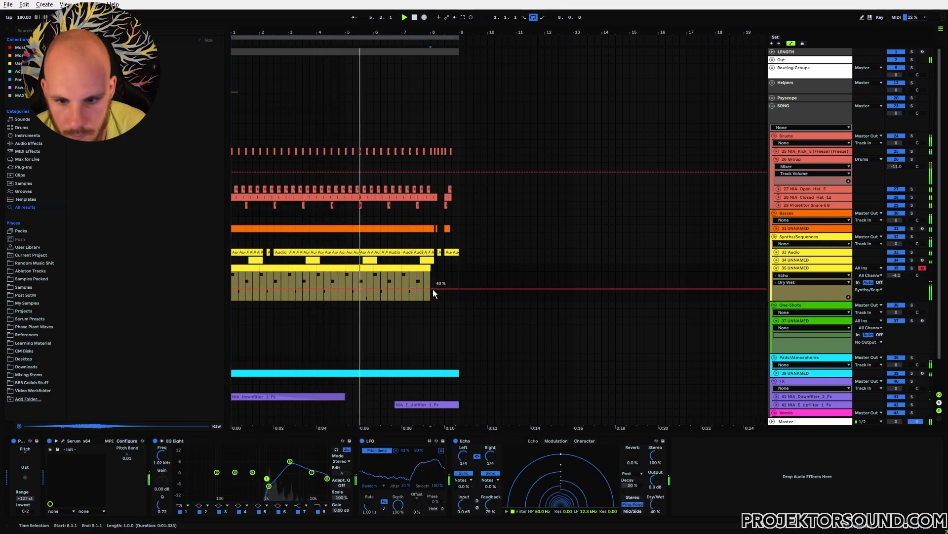
{"action": "left_click_drag", "start_coordinate": [433, 289], "coordinate": [433, 299]}
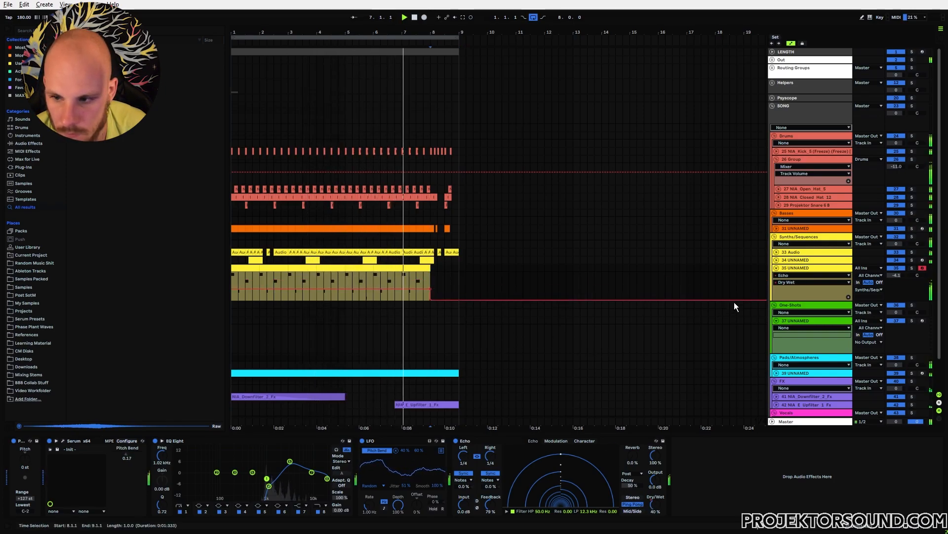
{"action": "left_click", "coordinate": [776, 267]}
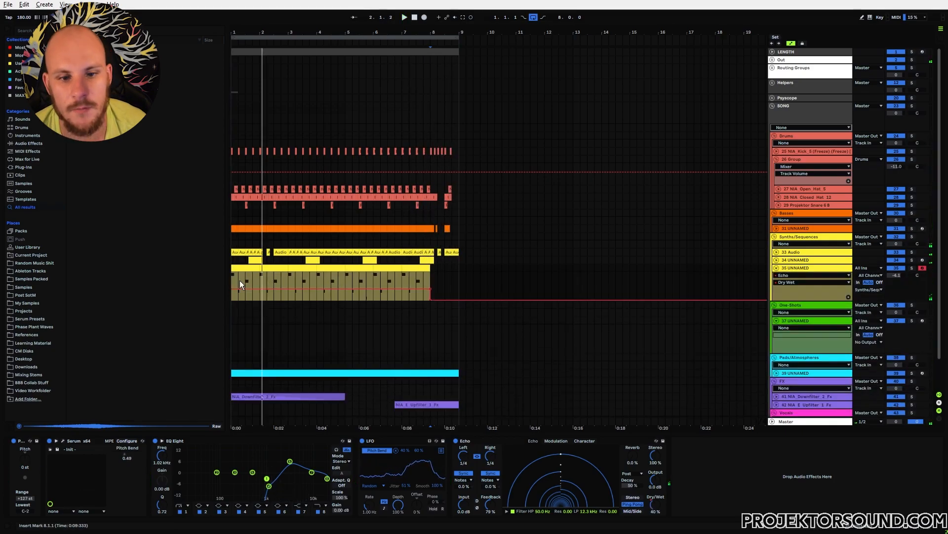
{"action": "left_click_drag", "start_coordinate": [234, 280], "coordinate": [424, 284]}
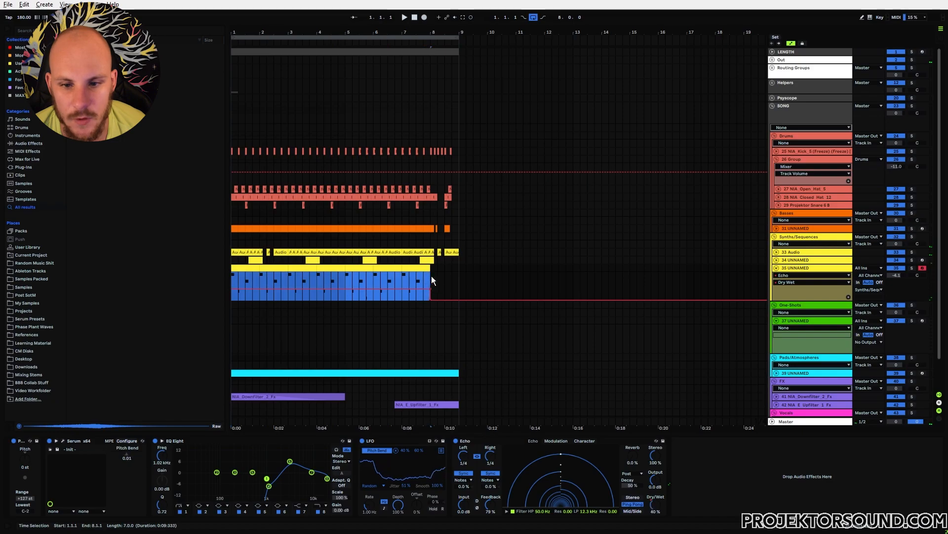
{"action": "left_click", "coordinate": [432, 277]}
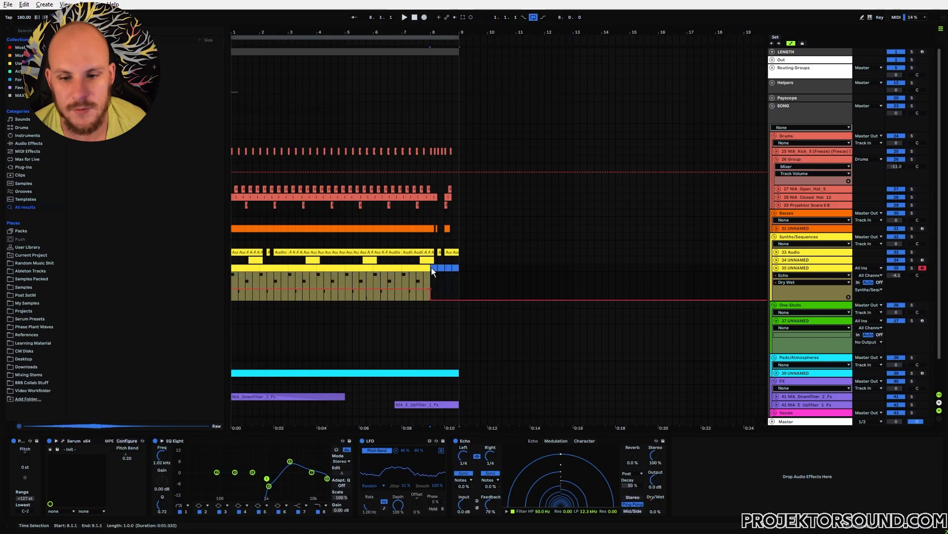
Step: Add an EQ Eight to the bass track, dip around 383 Hz, boost around 123 Hz by about 4 dB and roll off the highs
{"action": "left_click", "coordinate": [799, 230]}
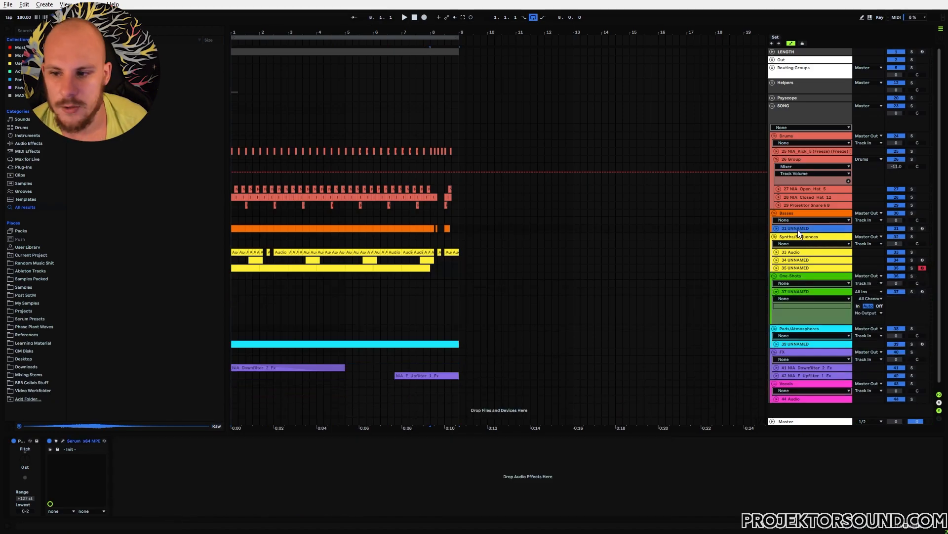
{"action": "right_click", "coordinate": [186, 477]}
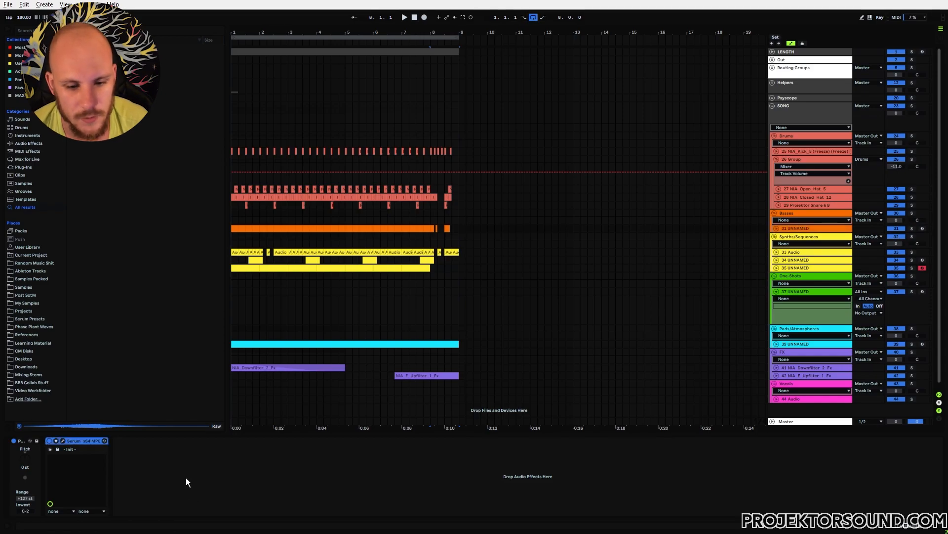
{"action": "left_click", "coordinate": [226, 418]}
{"action": "key", "text": "space"}
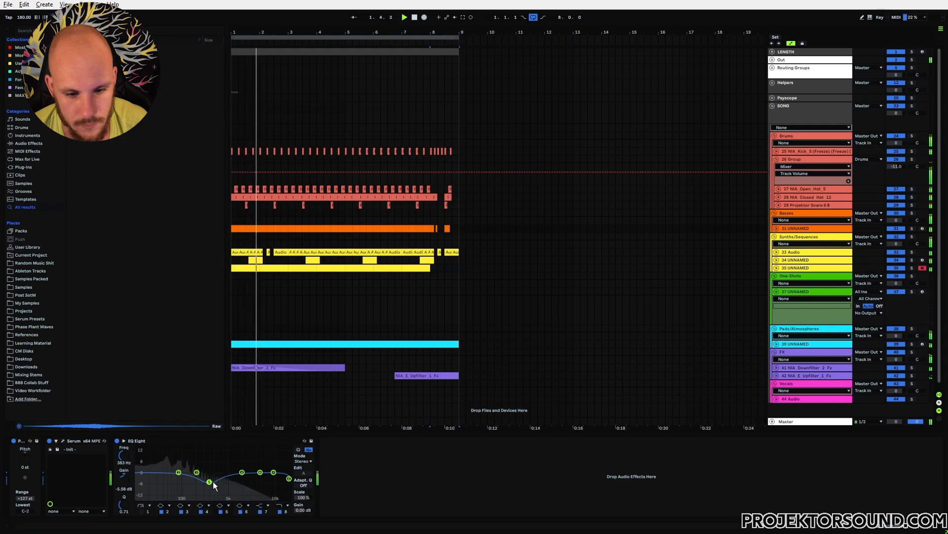
{"action": "left_click_drag", "start_coordinate": [289, 478], "coordinate": [254, 474]}
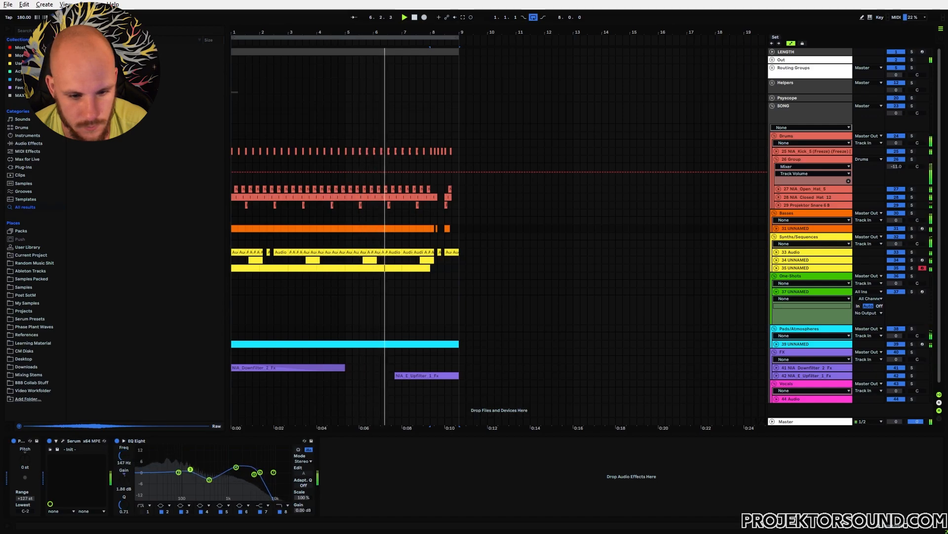
{"action": "left_click_drag", "start_coordinate": [197, 472], "coordinate": [188, 465]}
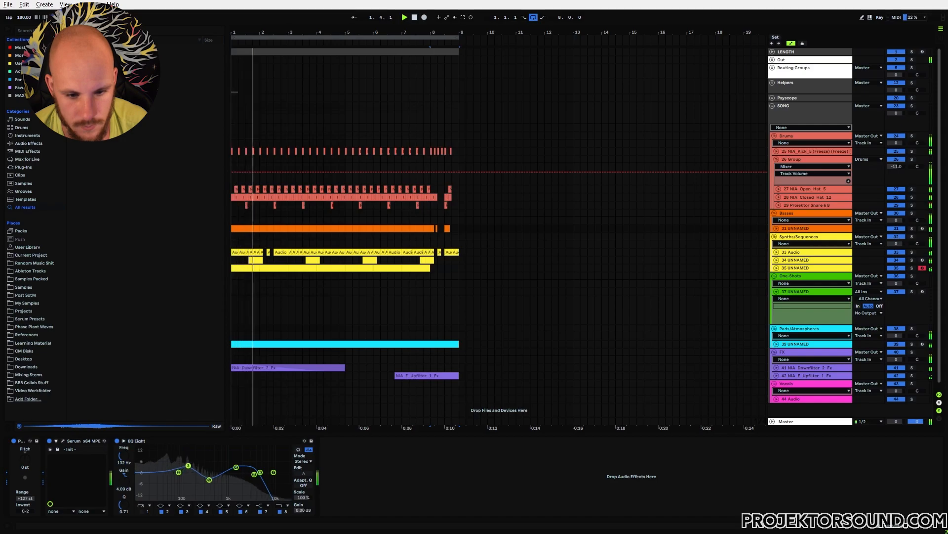
Step: Add a Saturator to the bass with soft clip on and 0 dB drive, and set the EQ dip to -3.35 dB at 381 Hz
{"action": "right_click", "coordinate": [363, 488]}
{"action": "left_click", "coordinate": [396, 439]}
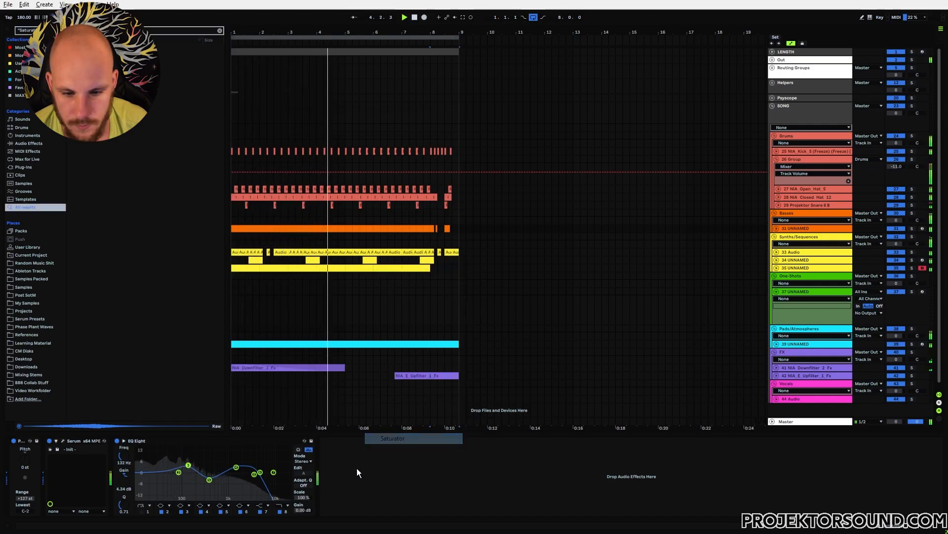
{"action": "left_click_drag", "start_coordinate": [333, 458], "coordinate": [333, 455]}
{"action": "left_click", "coordinate": [401, 463]}
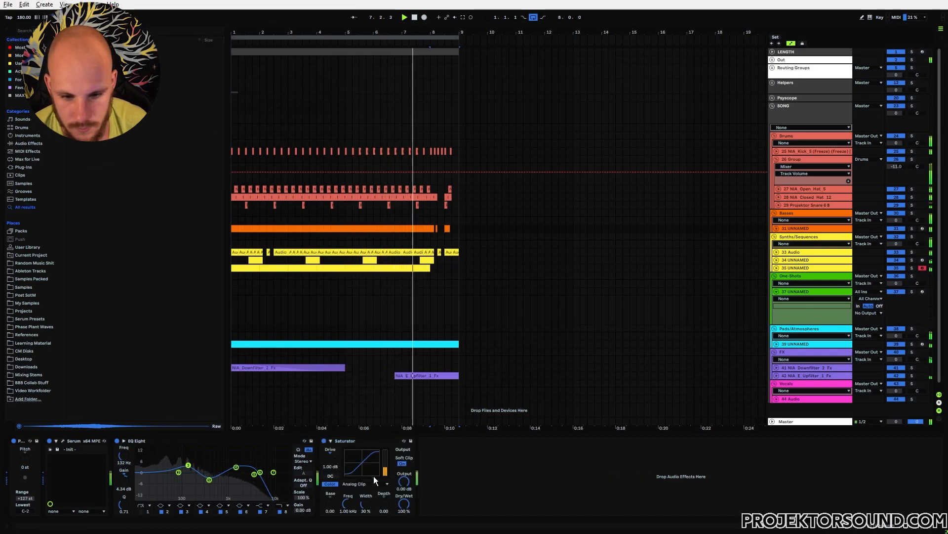
{"action": "left_click", "coordinate": [211, 479]}
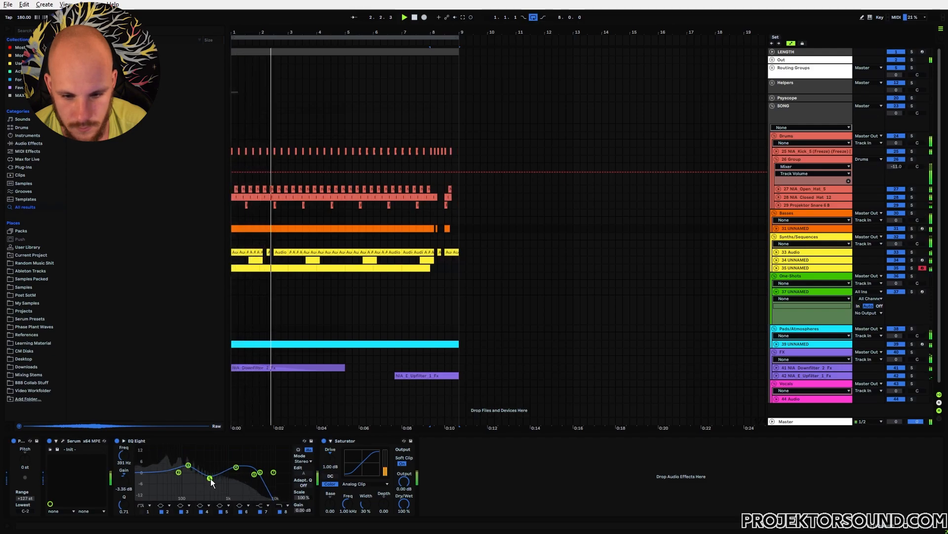
{"action": "double_click", "coordinate": [330, 461]}
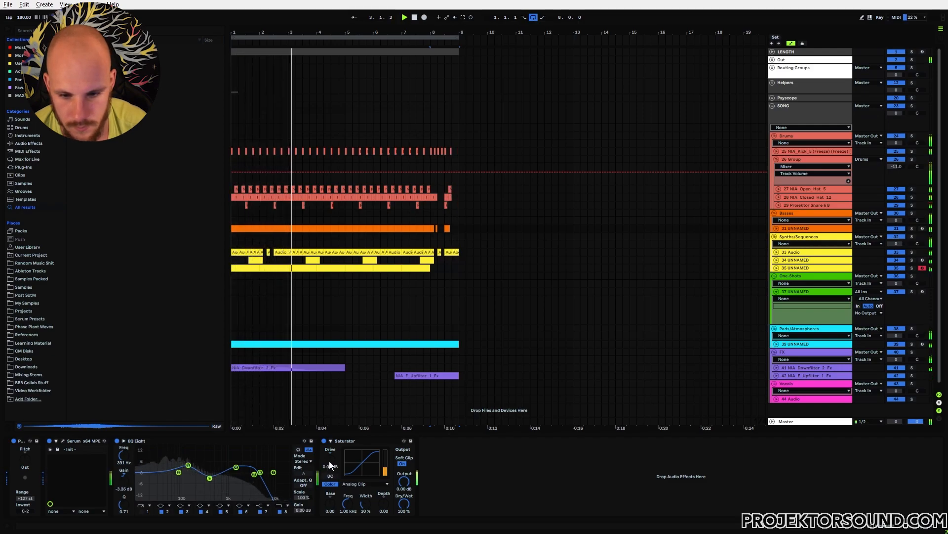
Step: Add LFOTool to the bass and shape its 1/4 volume curve to start at zero and fall back down at the end
{"action": "right_click", "coordinate": [446, 471]}
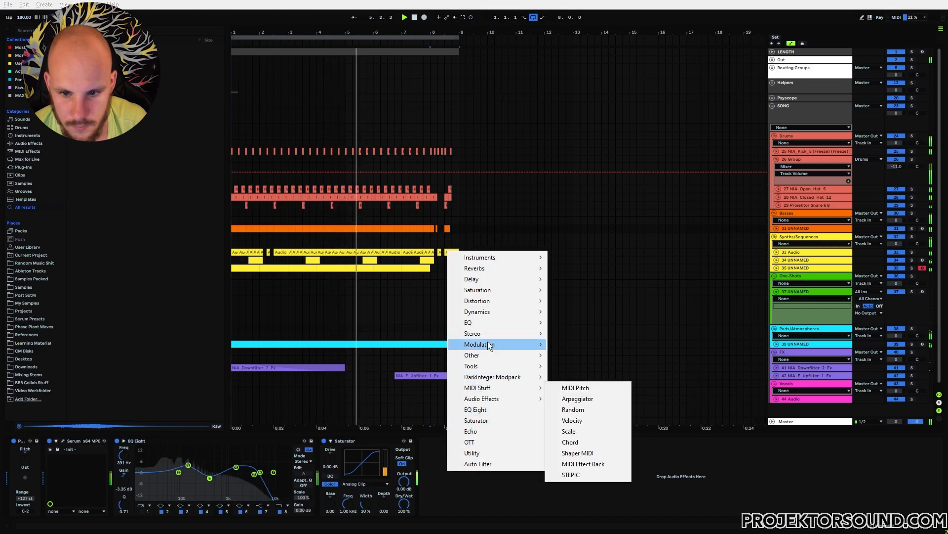
{"action": "mouse_move", "coordinate": [496, 344]}
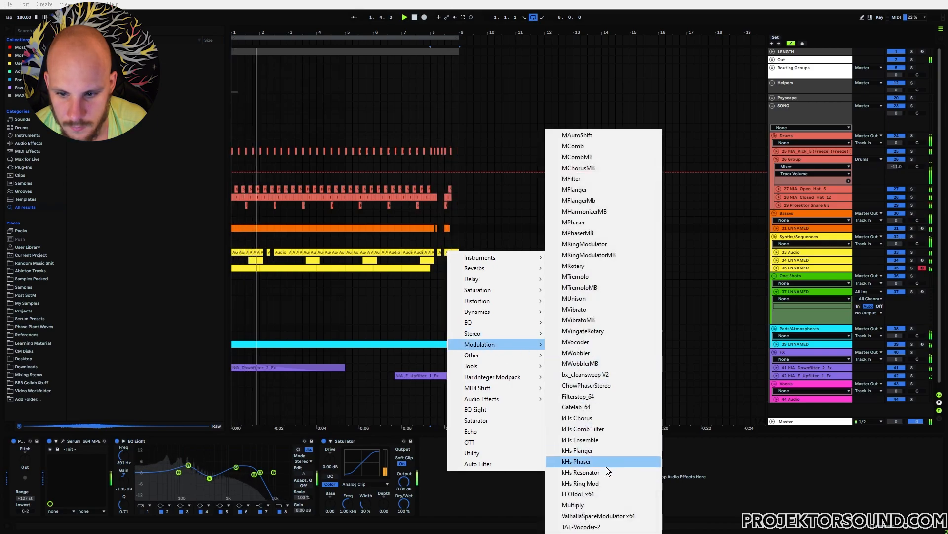
{"action": "left_click", "coordinate": [592, 494]}
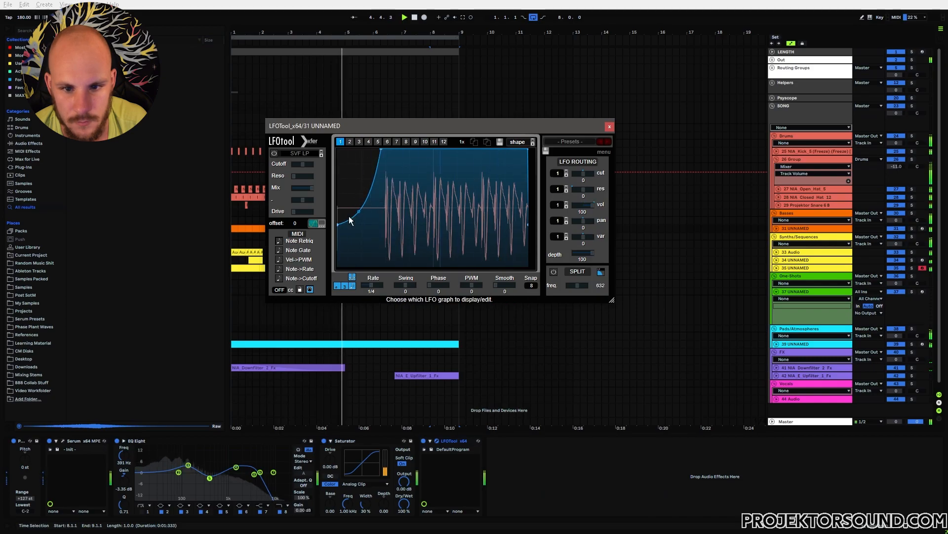
{"action": "left_click_drag", "start_coordinate": [339, 226], "coordinate": [338, 267]}
{"action": "double_click", "coordinate": [523, 150]}
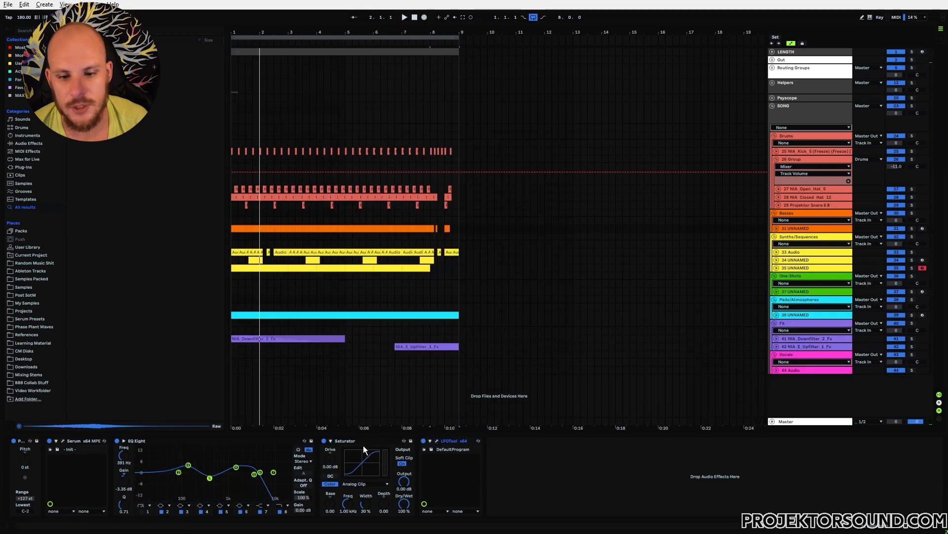
Step: Expose LFOTool's LFO Depth on the bass track, show its automation lane, and fold the track
{"action": "left_click", "coordinate": [442, 441]}
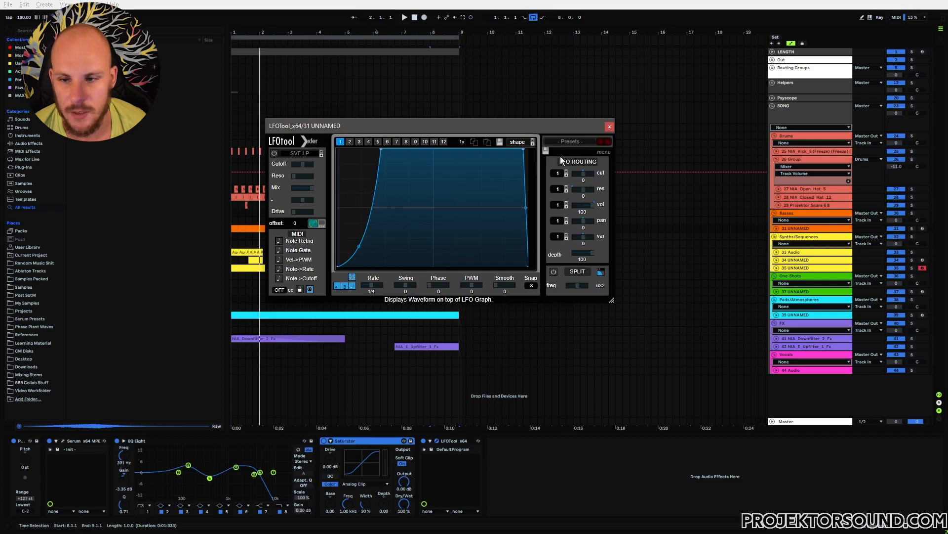
{"action": "left_click", "coordinate": [779, 227]}
{"action": "left_click", "coordinate": [607, 125]}
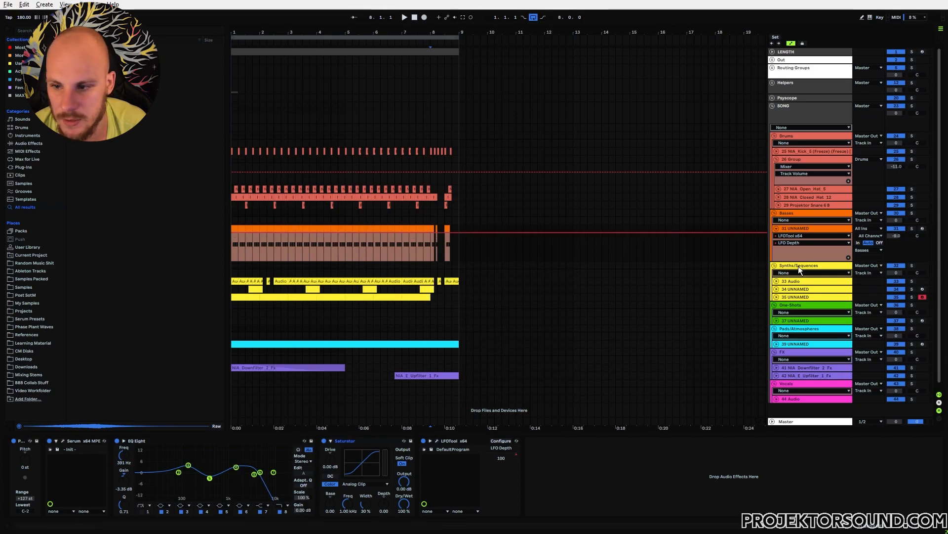
{"action": "left_click", "coordinate": [848, 256]}
{"action": "left_click", "coordinate": [775, 229]}
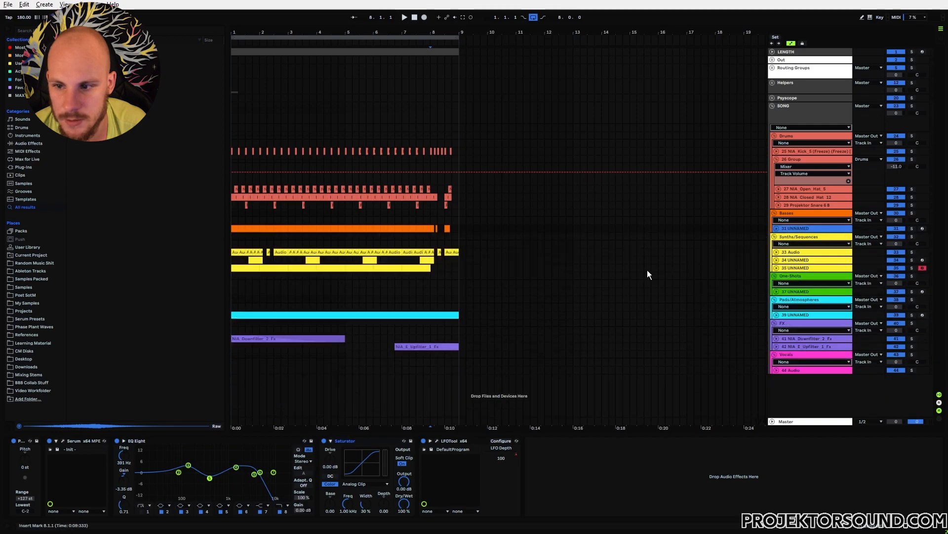